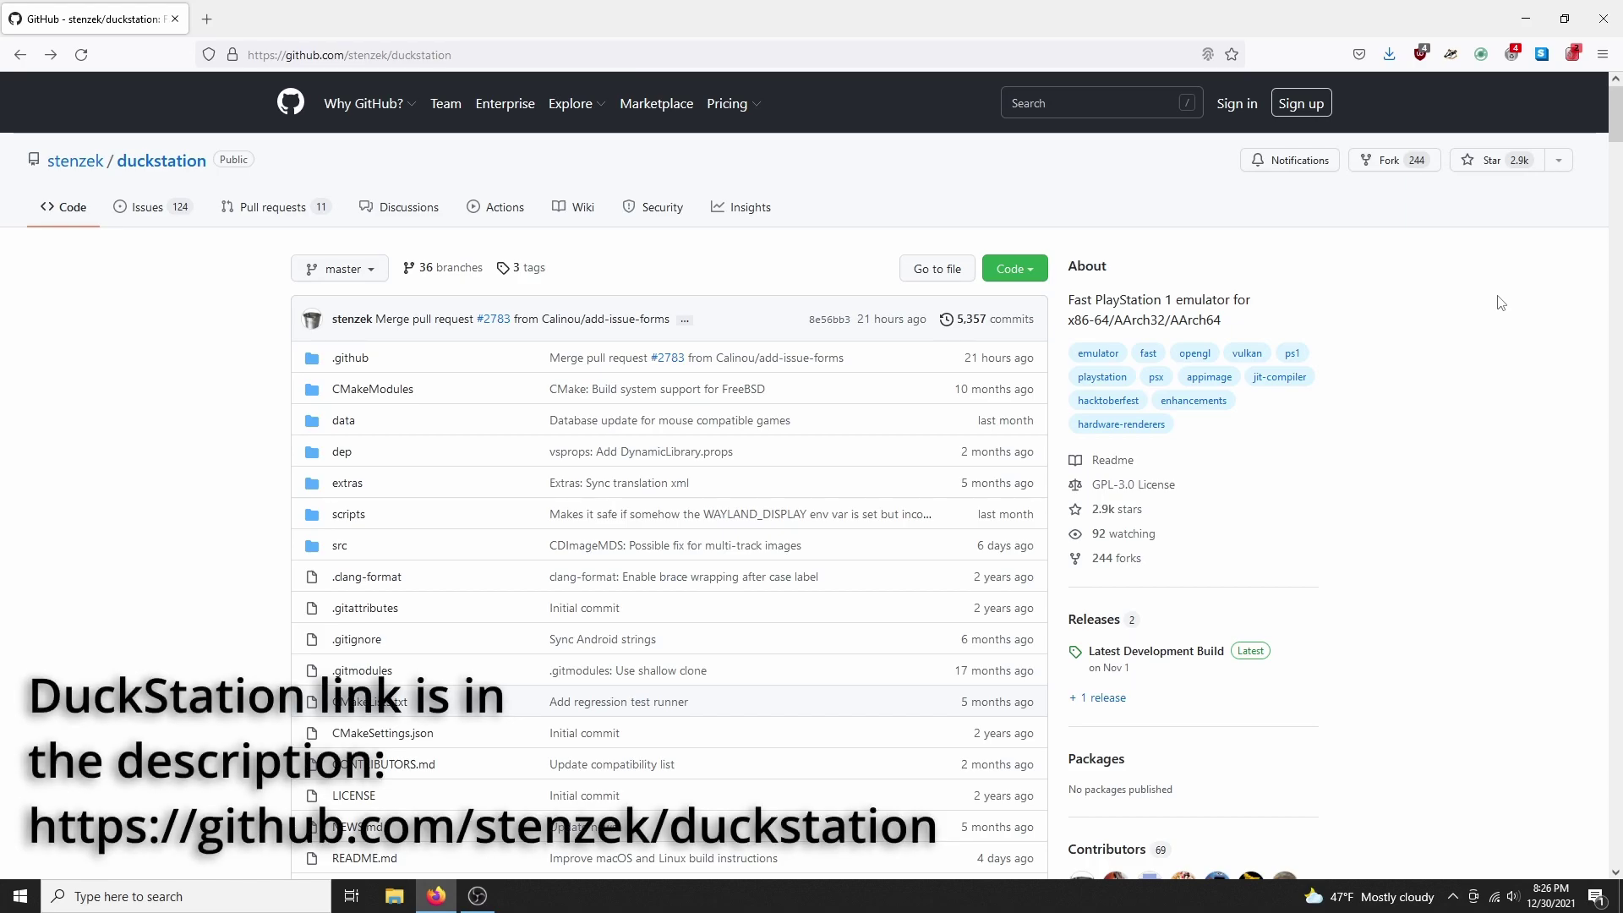
# Step: Open DuckStation's Latest Development Build release on GitHub and scroll down to its Assets list
pyautogui.moveTo(1615, 118); pyautogui.dragTo(1617, 358)
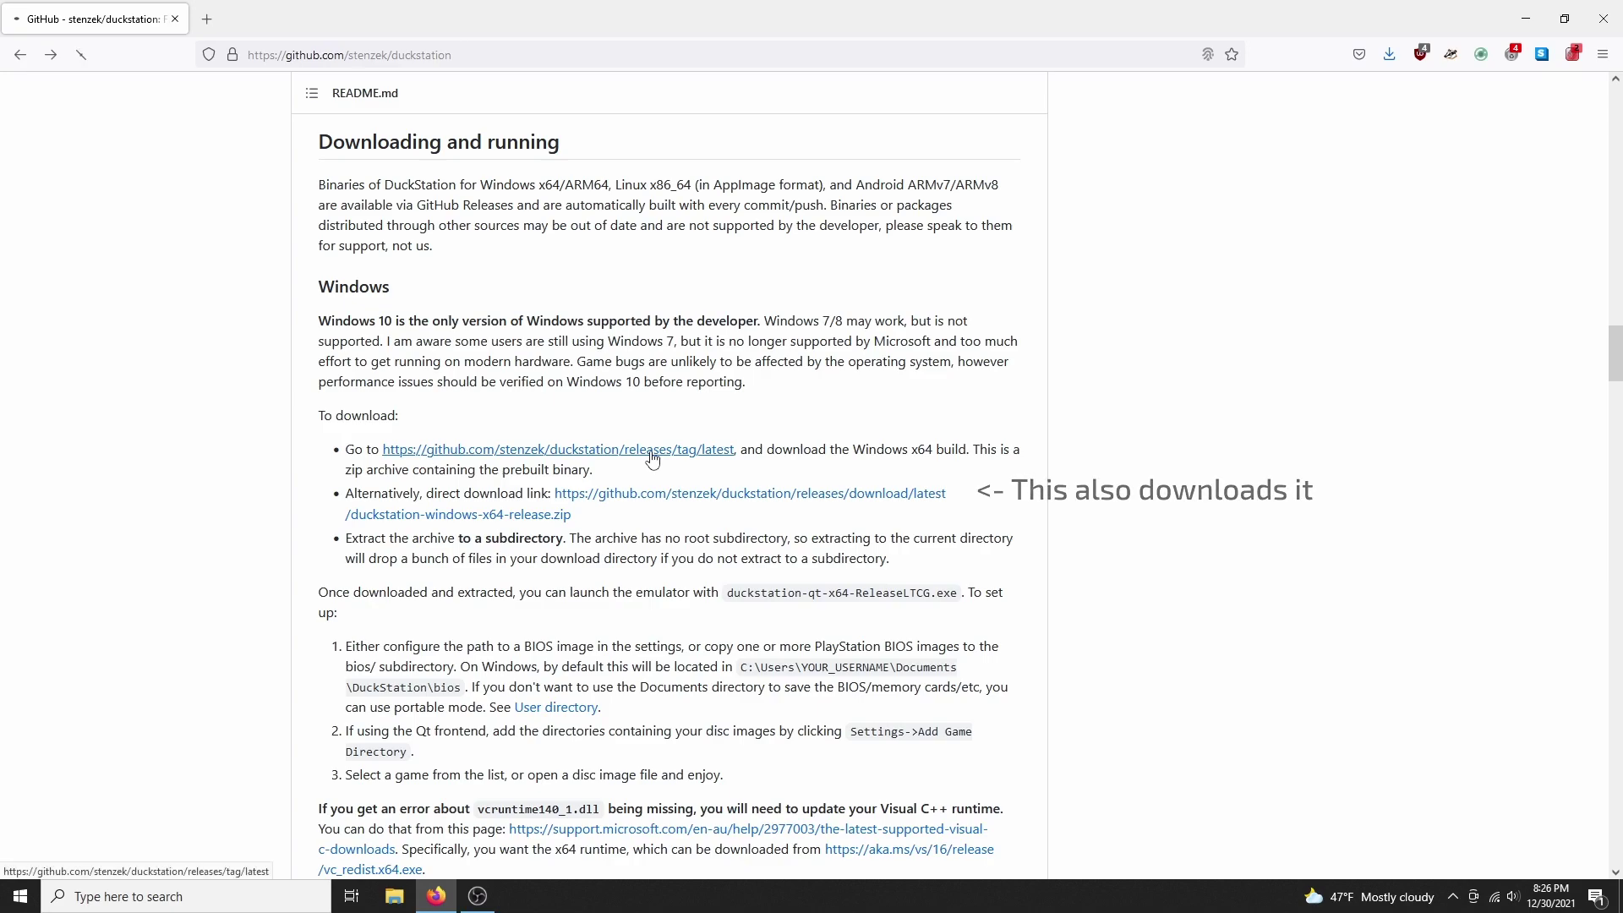
pyautogui.click(652, 459)
pyautogui.moveTo(1617, 221); pyautogui.dragTo(1618, 658)
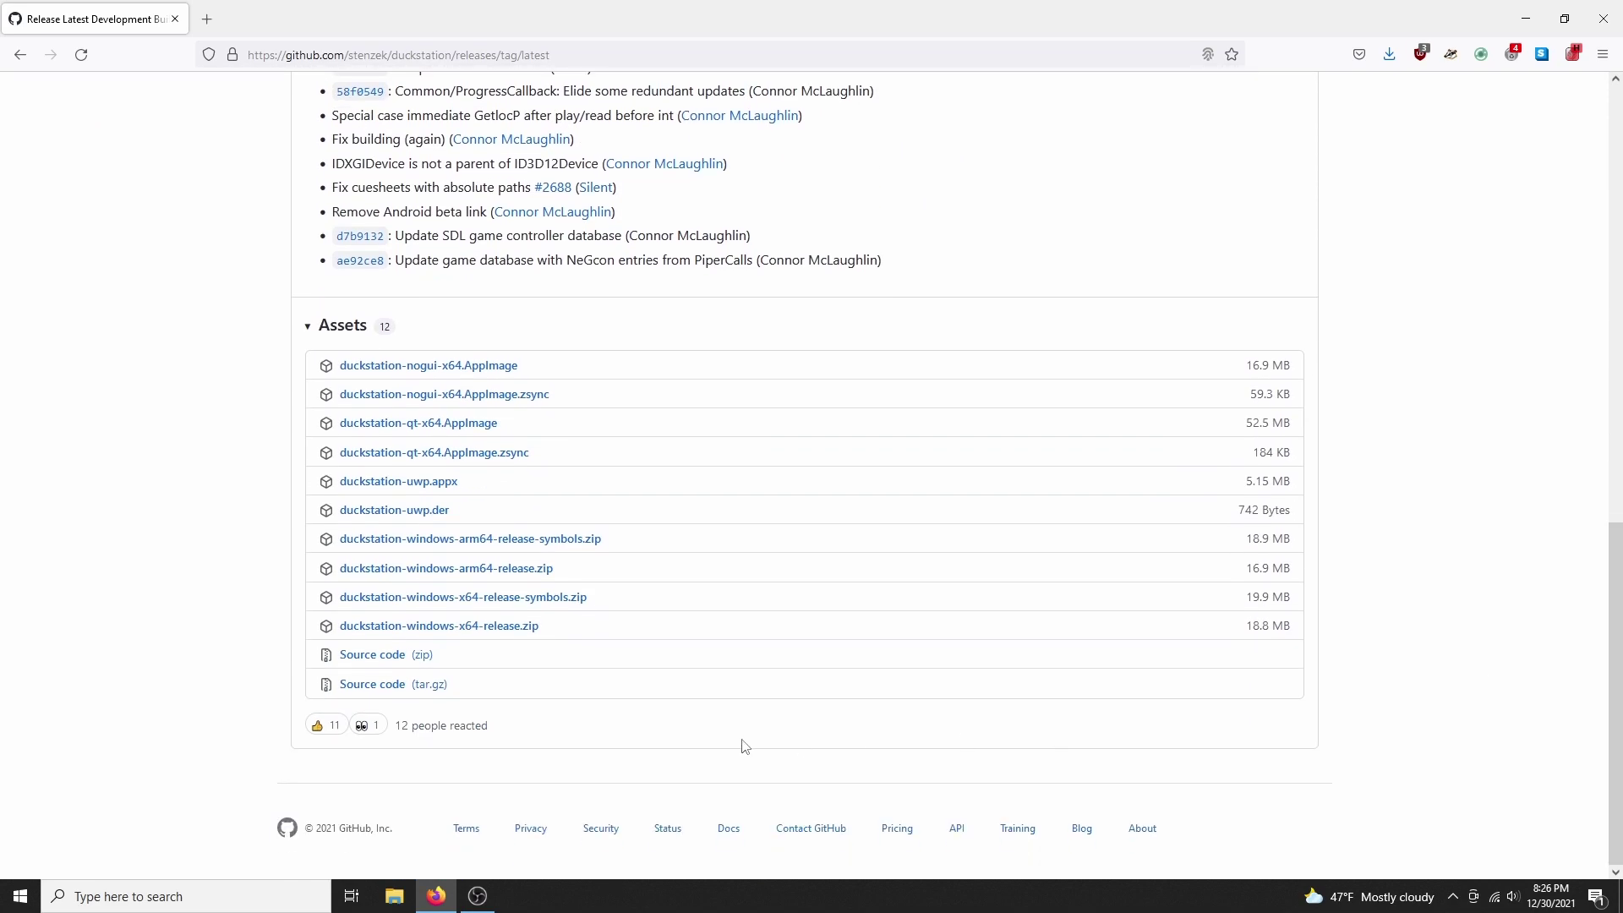
# Step: Save duckstation-windows-x64-release.zip to Downloads, then browse to the Documents folder in File Explorer
pyautogui.click(525, 628)
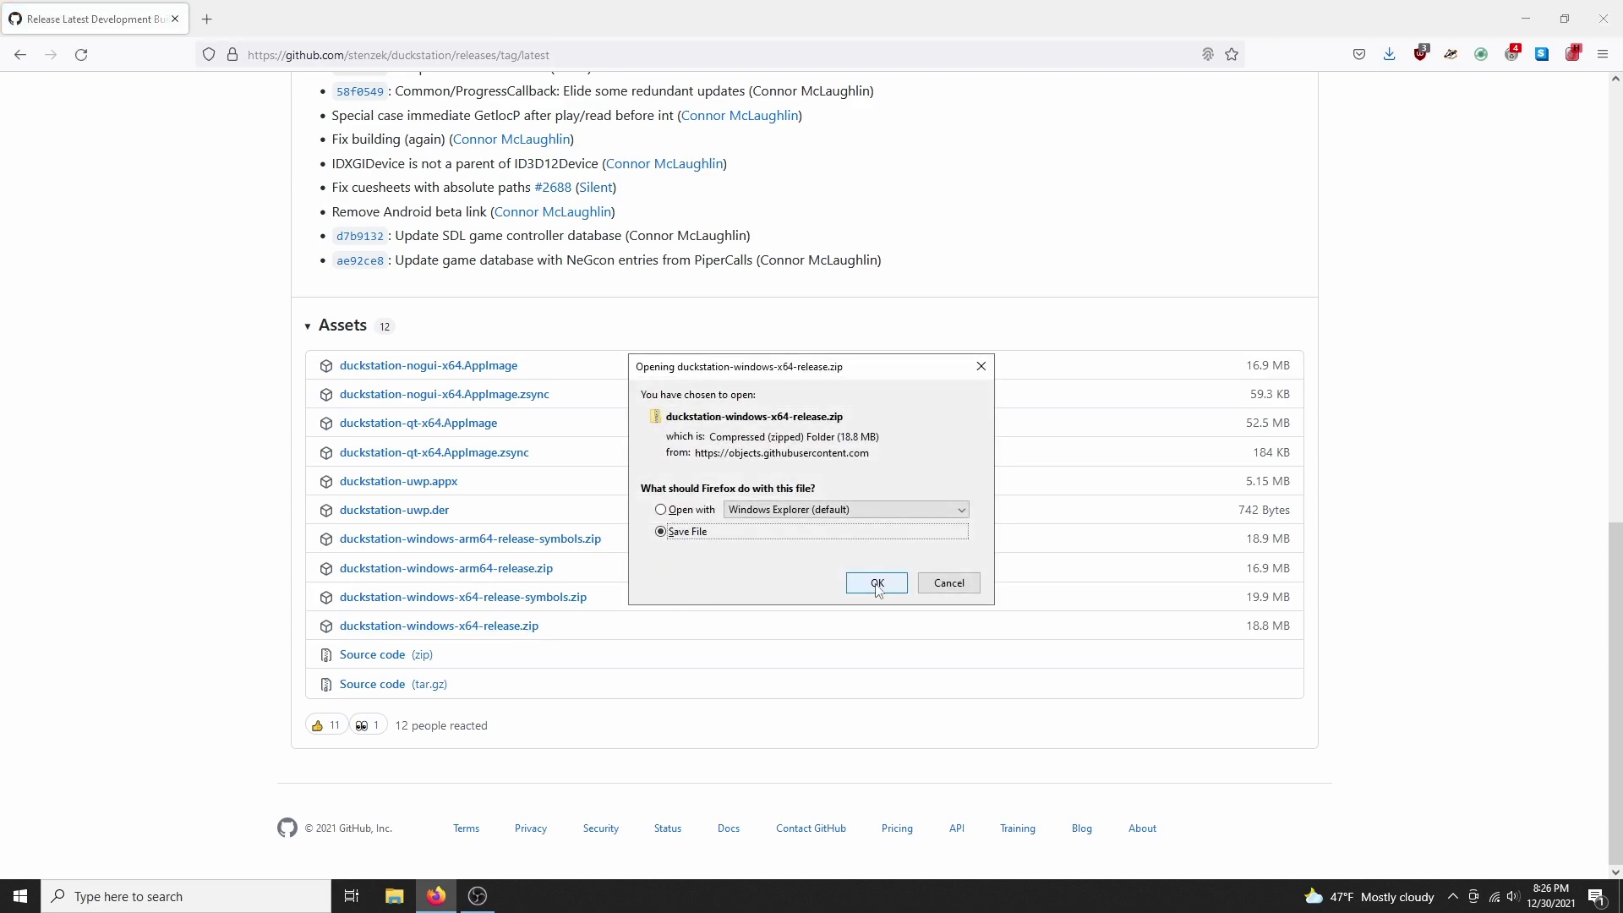
pyautogui.click(876, 583)
pyautogui.press('super+e')
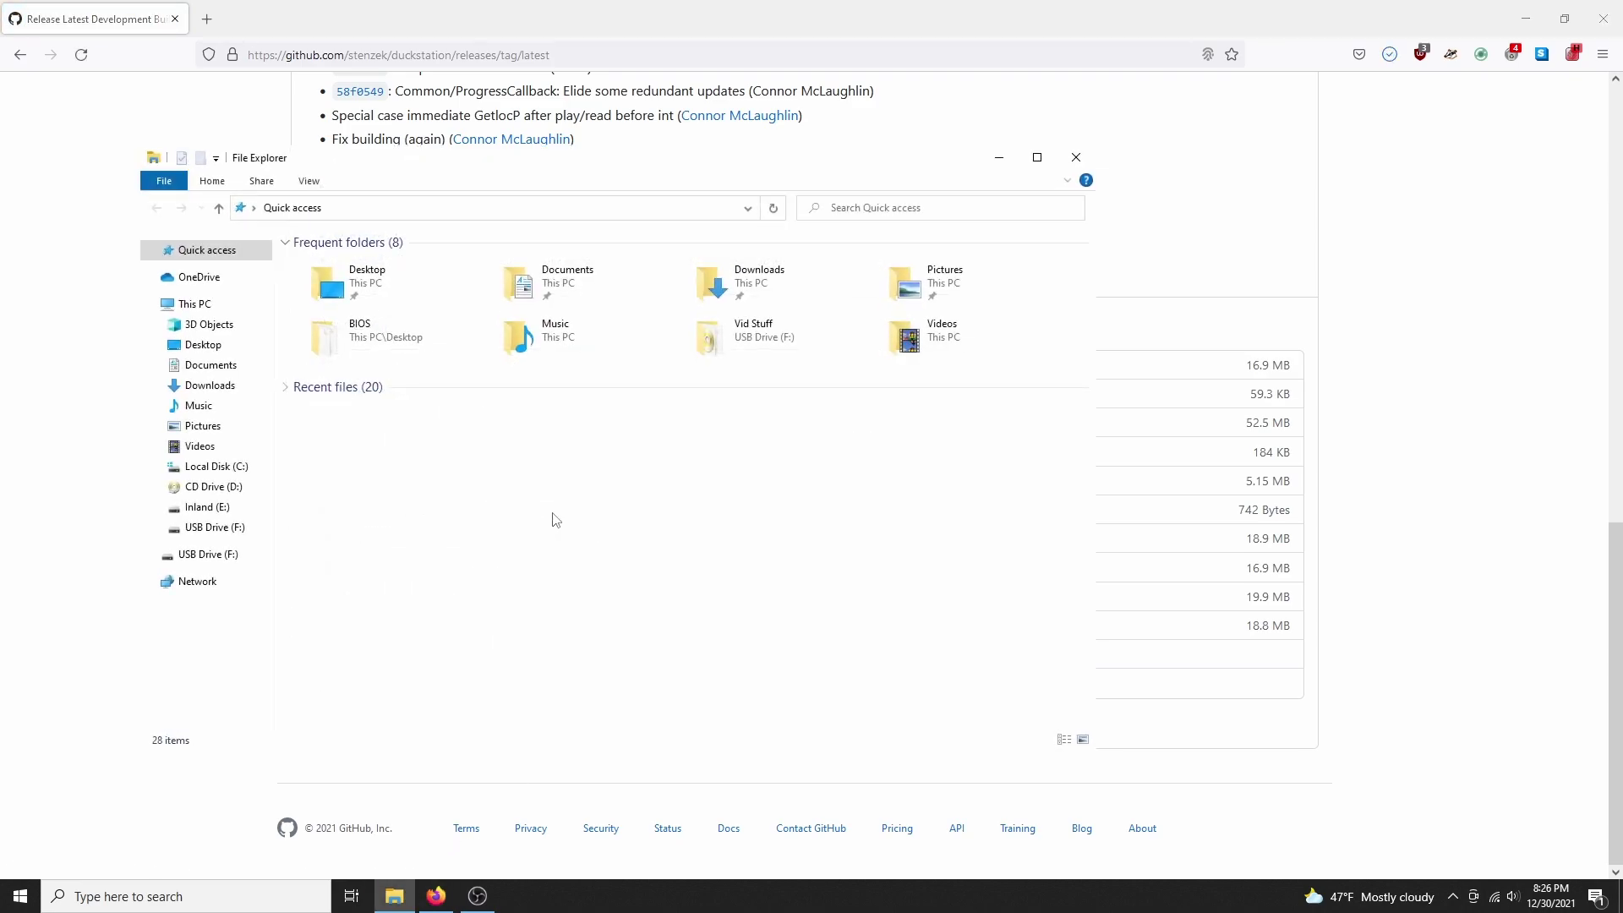
pyautogui.click(221, 388)
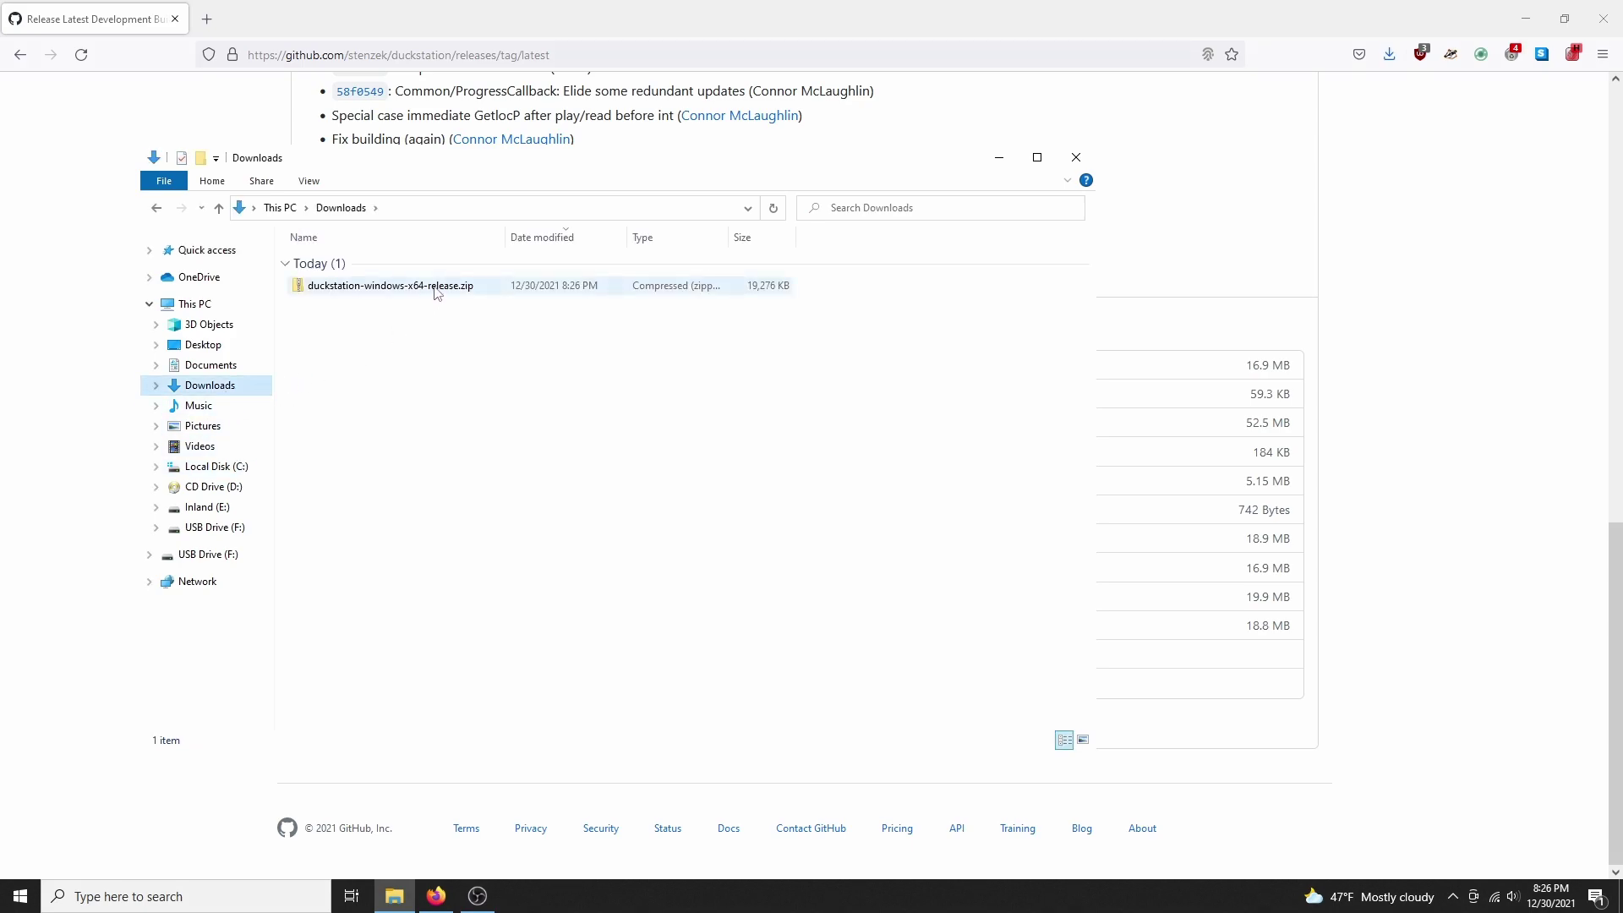
pyautogui.click(436, 288)
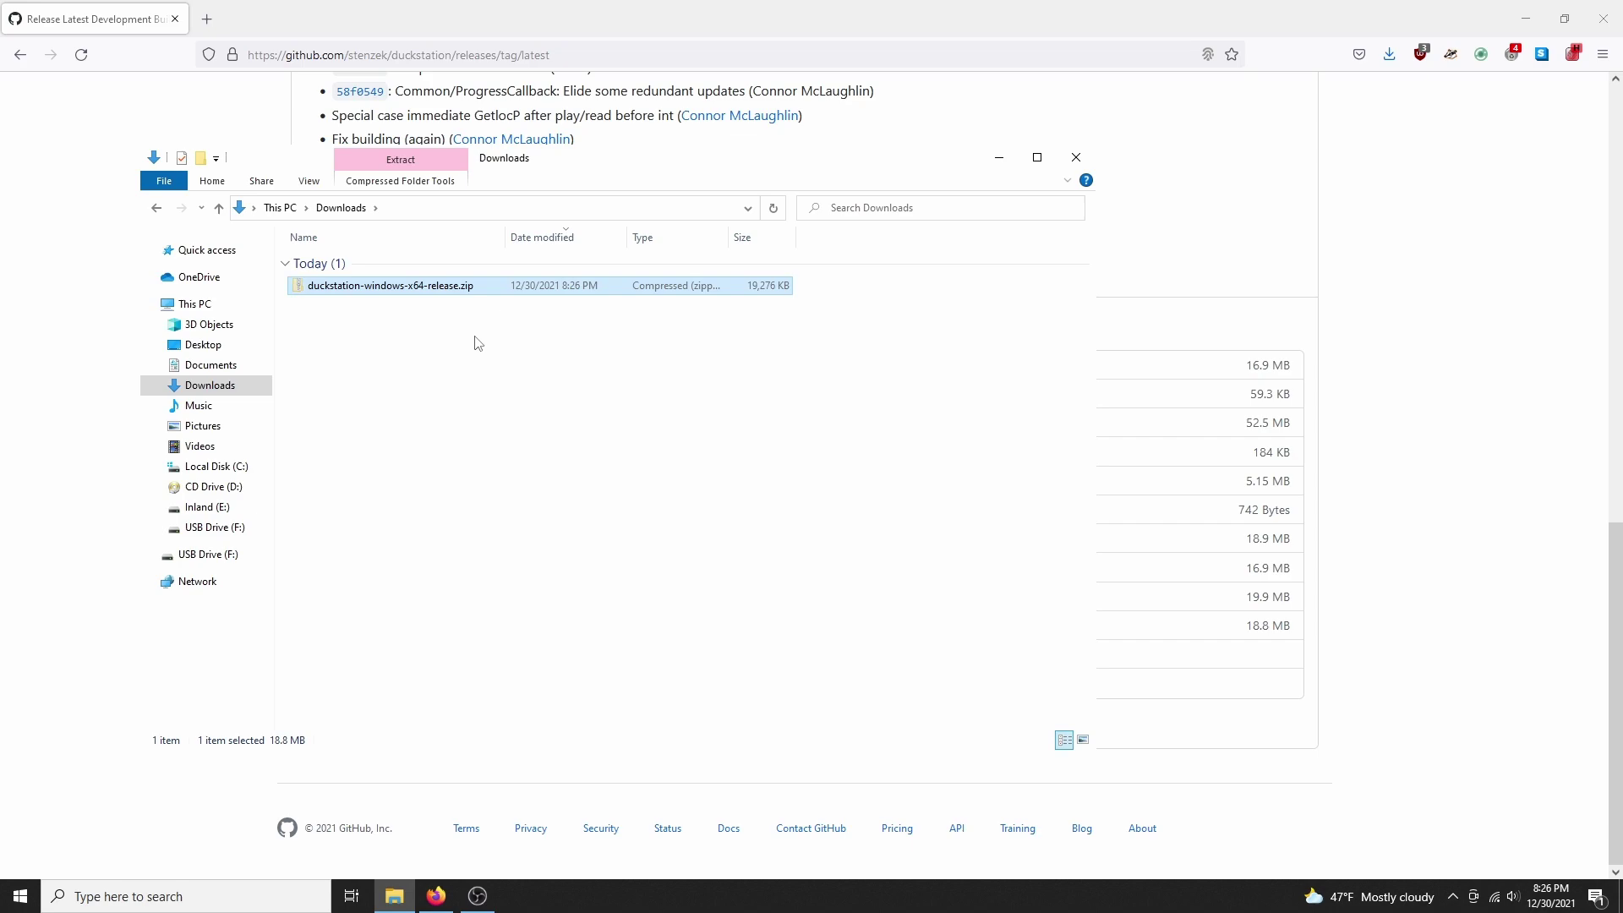
pyautogui.click(211, 365)
# Step: Create a new folder named Duckstation in Documents and open it
pyautogui.rightClick(471, 349)
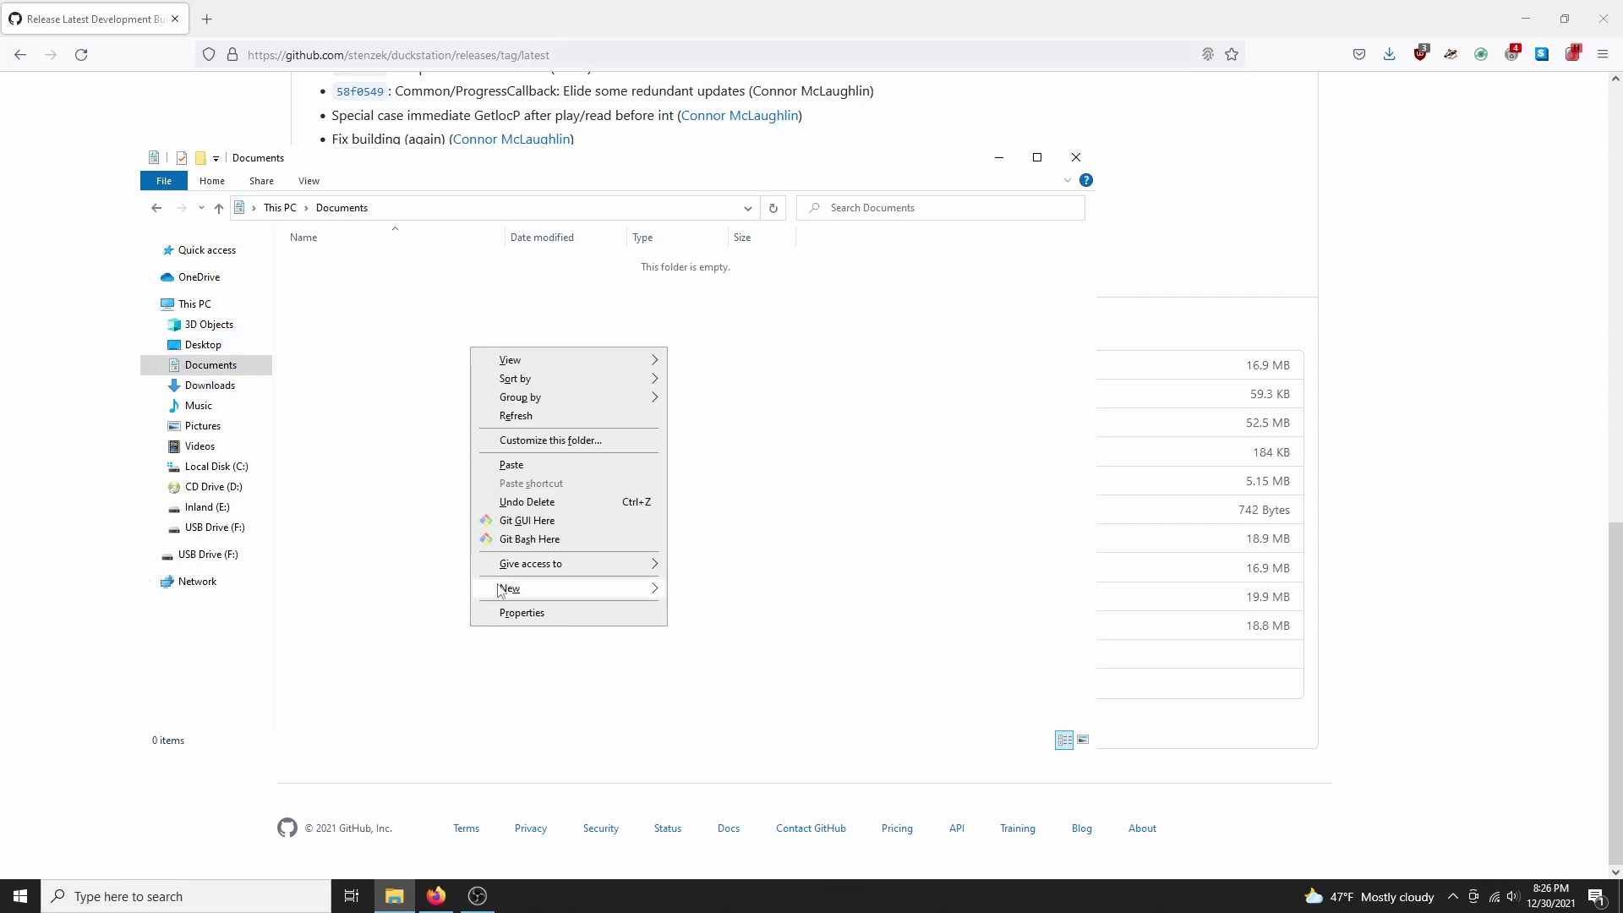
pyautogui.moveTo(499, 590)
pyautogui.click(680, 591)
pyautogui.write('Duckstation')
pyautogui.press('Return')
pyautogui.doubleClick(446, 268)
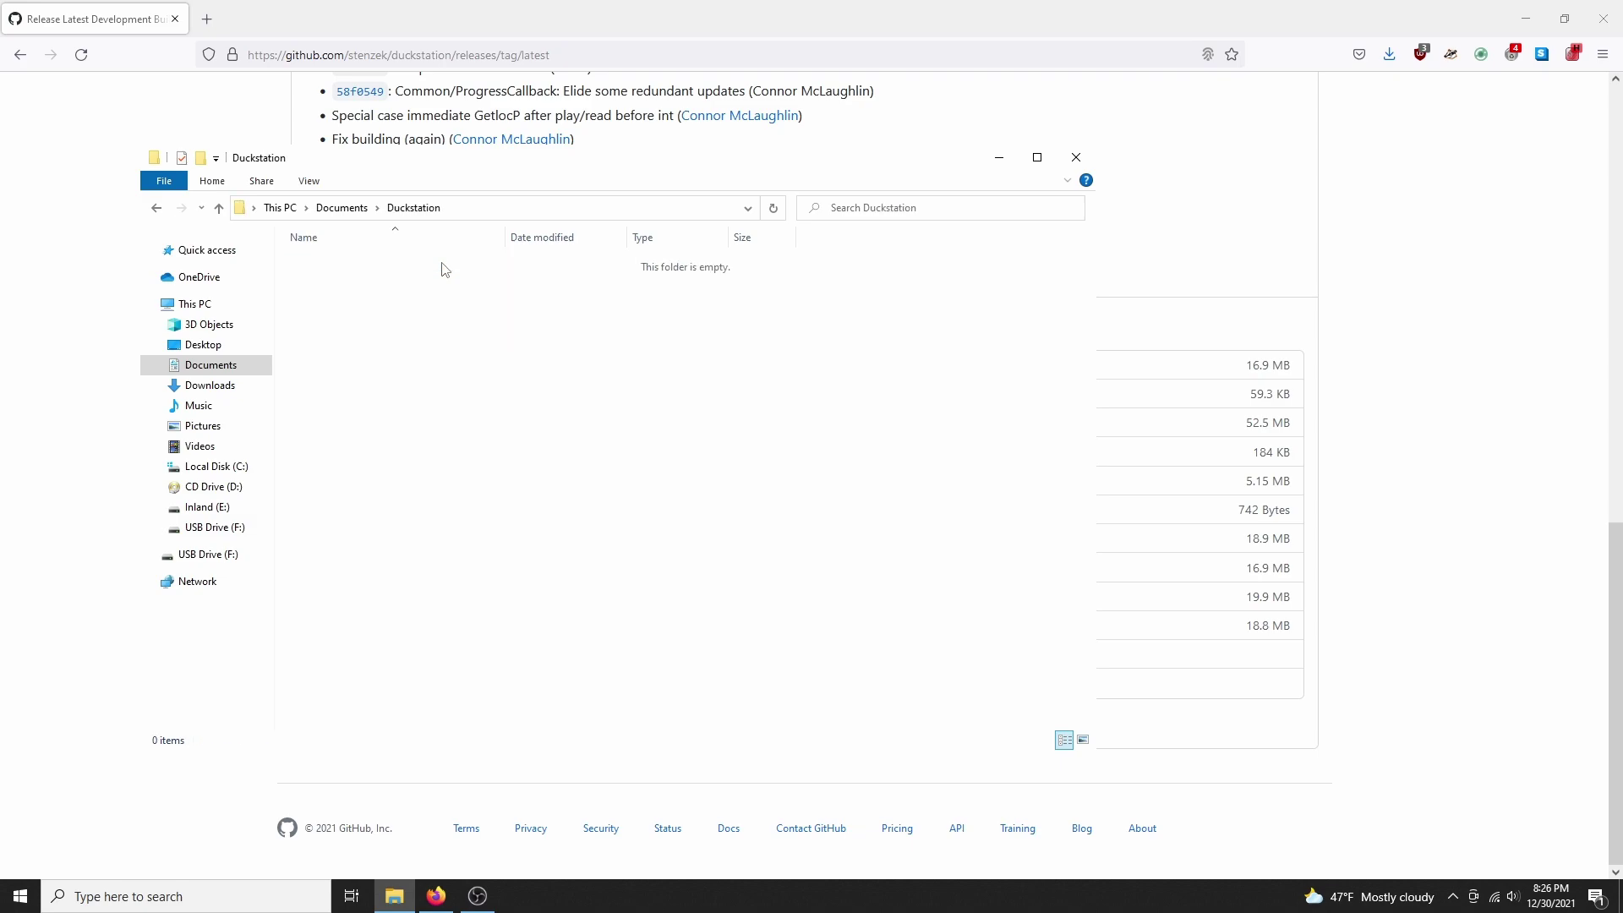
# Step: Paste the release zip into Duckstation and extract its contents there
pyautogui.hotkey('ctrl', 'v')
pyautogui.rightClick(423, 266)
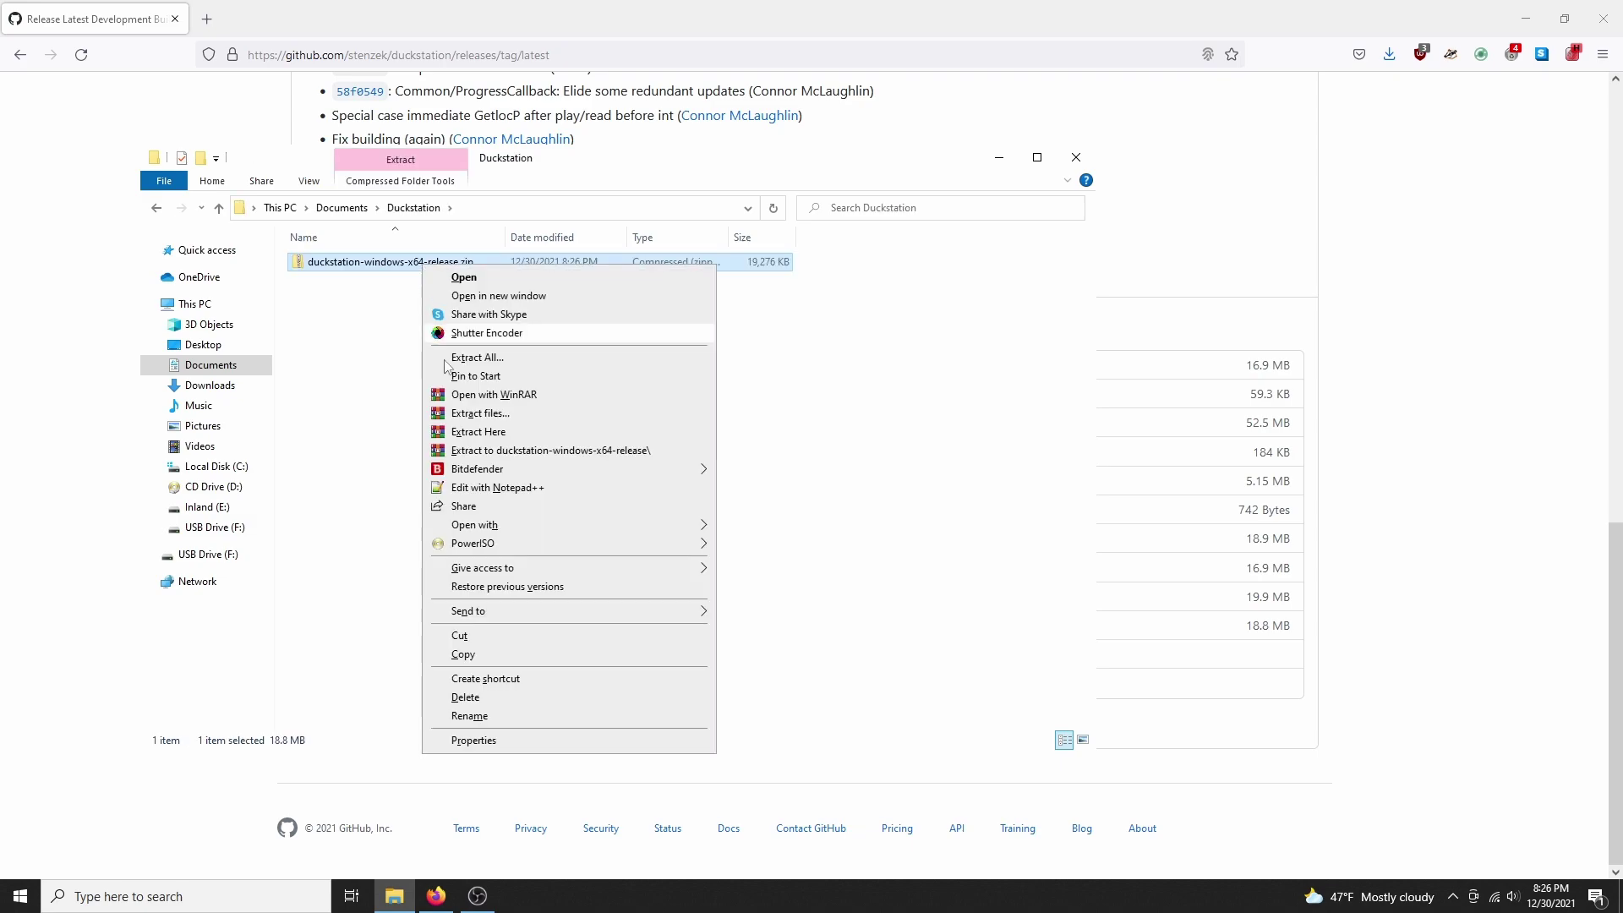
pyautogui.click(508, 434)
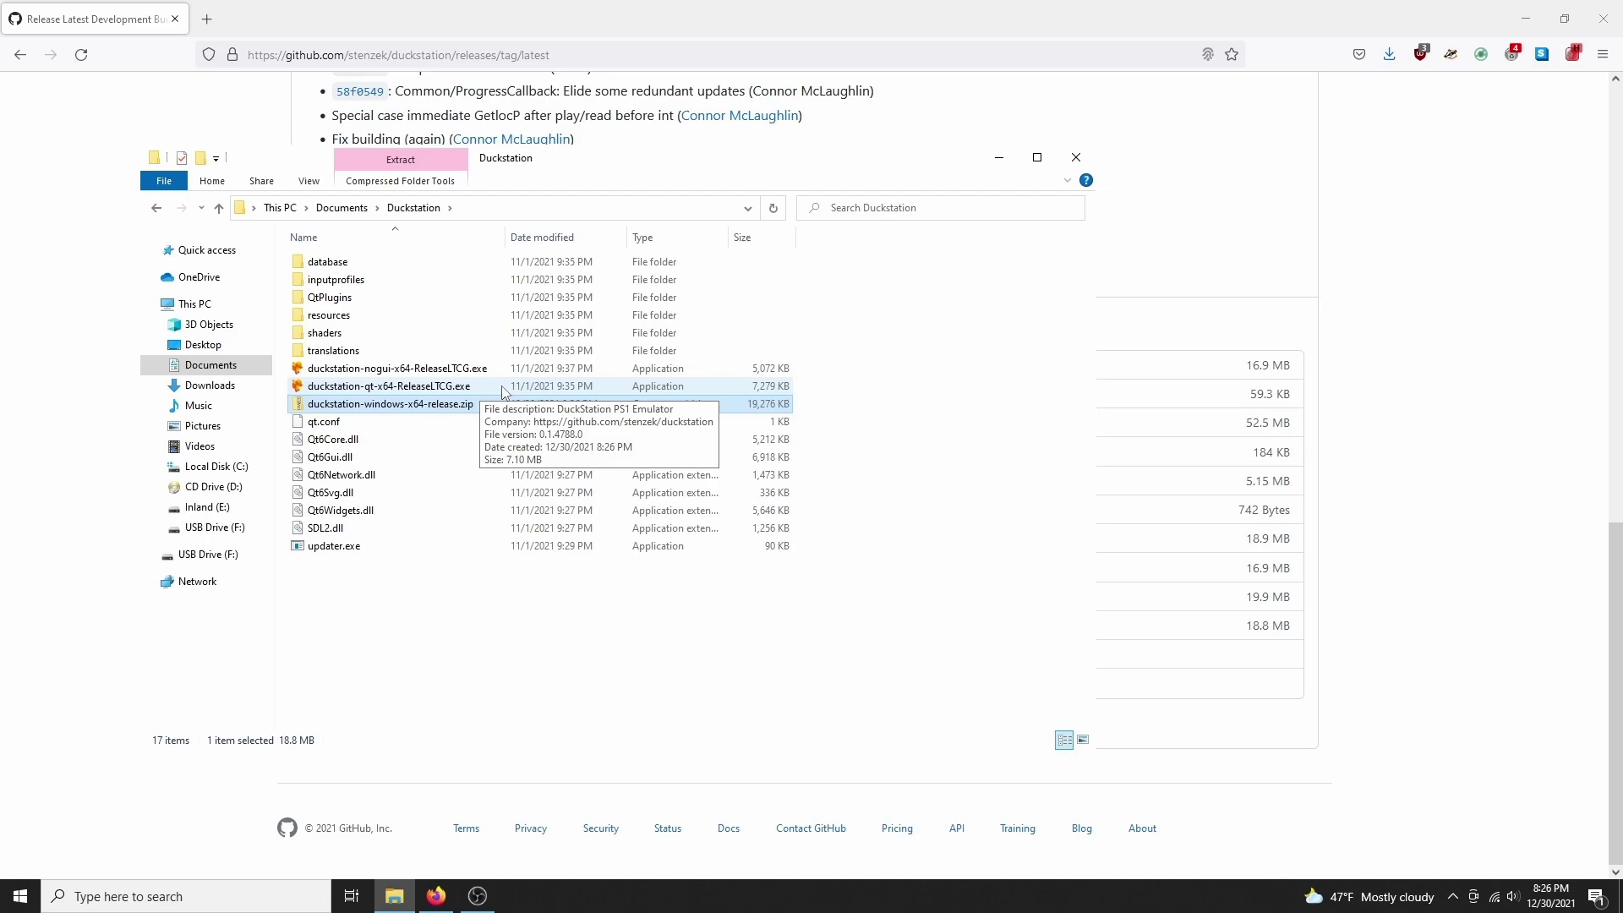
# Step: Run duckstation-qt-x64-ReleaseLTCG.exe once, close it, and minimize Firefox
pyautogui.doubleClick(504, 391)
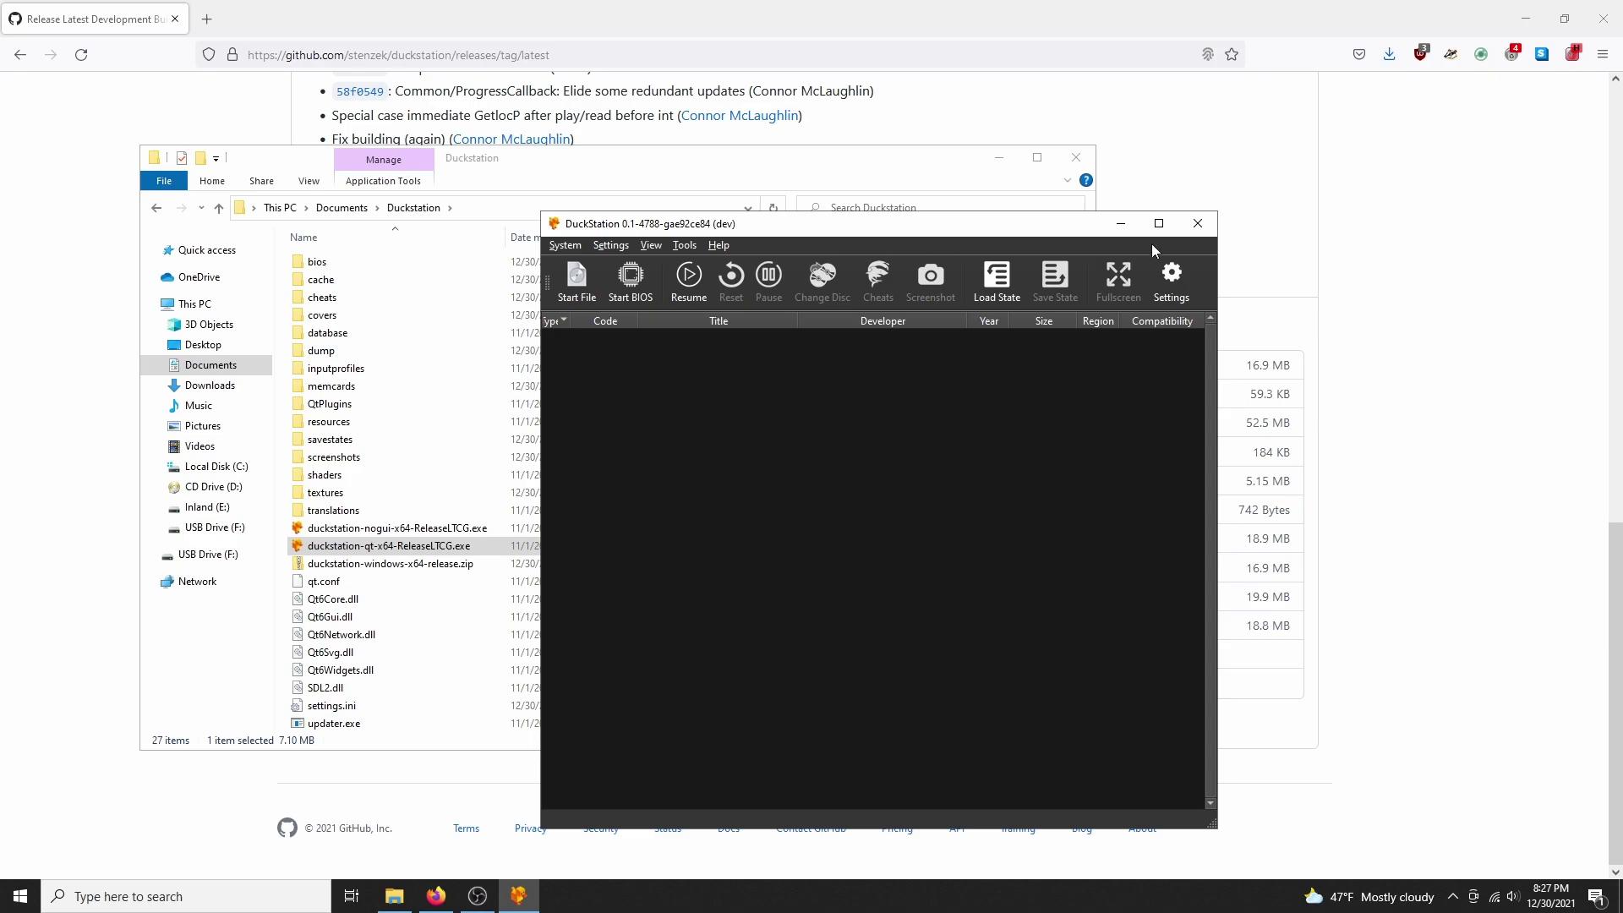
pyautogui.click(1214, 234)
pyautogui.click(1522, 17)
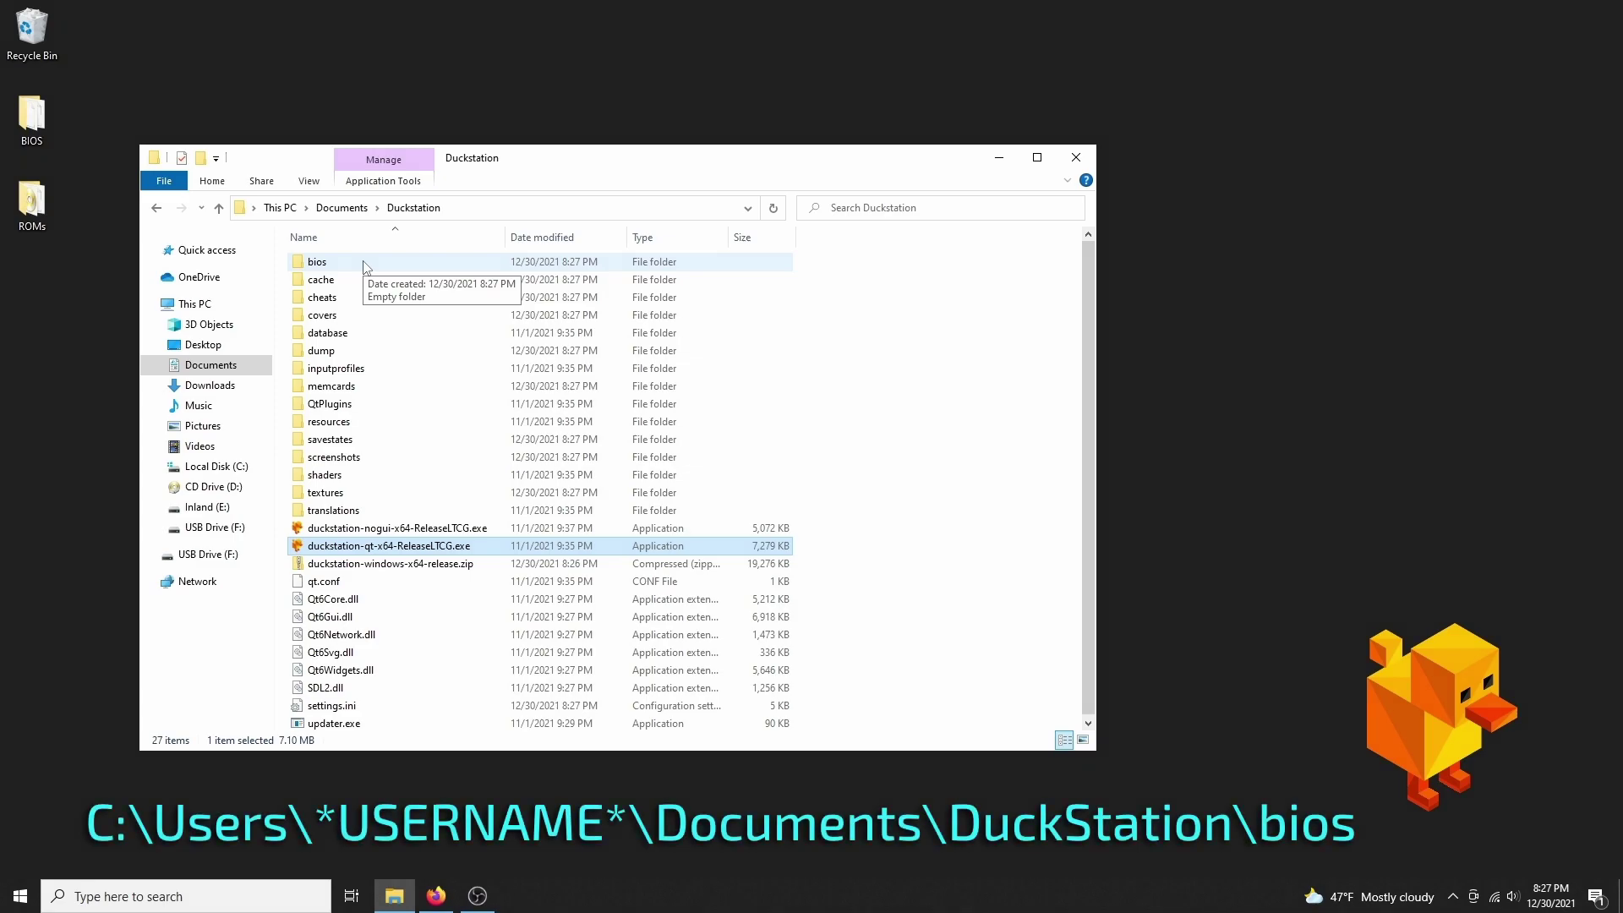
# Step: Move all ten scph BIOS files from the desktop BIOS folder into DuckStation's bios folder
pyautogui.doubleClick(364, 264)
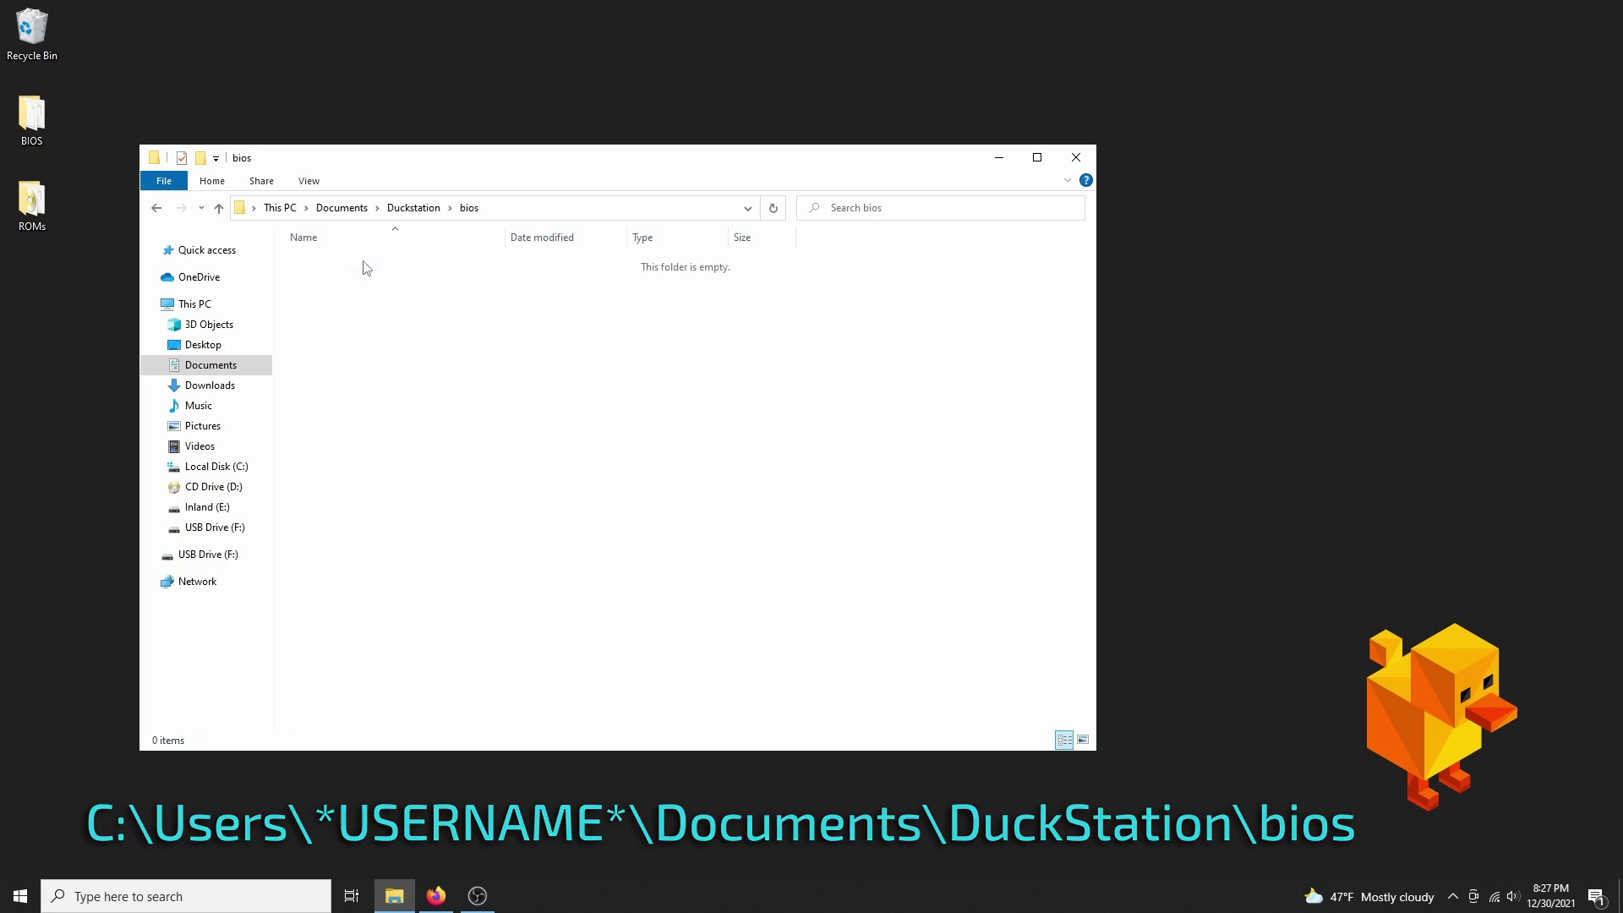
pyautogui.doubleClick(27, 119)
pyautogui.moveTo(361, 173); pyautogui.dragTo(1017, 202)
pyautogui.hotkey('ctrl', 'a')
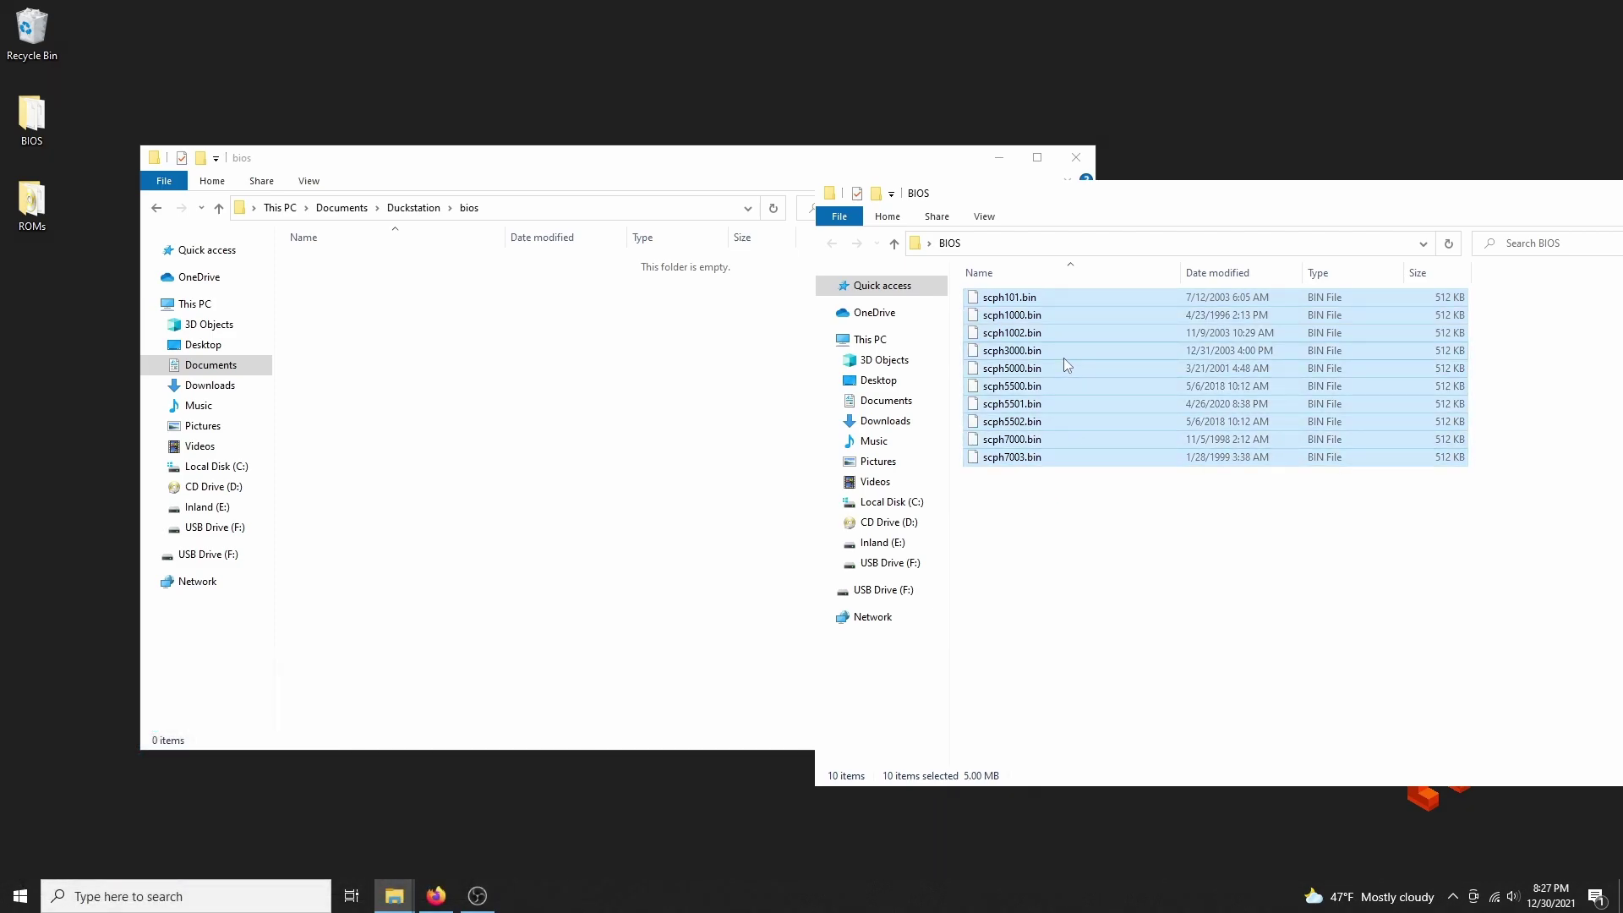
pyautogui.moveTo(1063, 357); pyautogui.dragTo(556, 368)
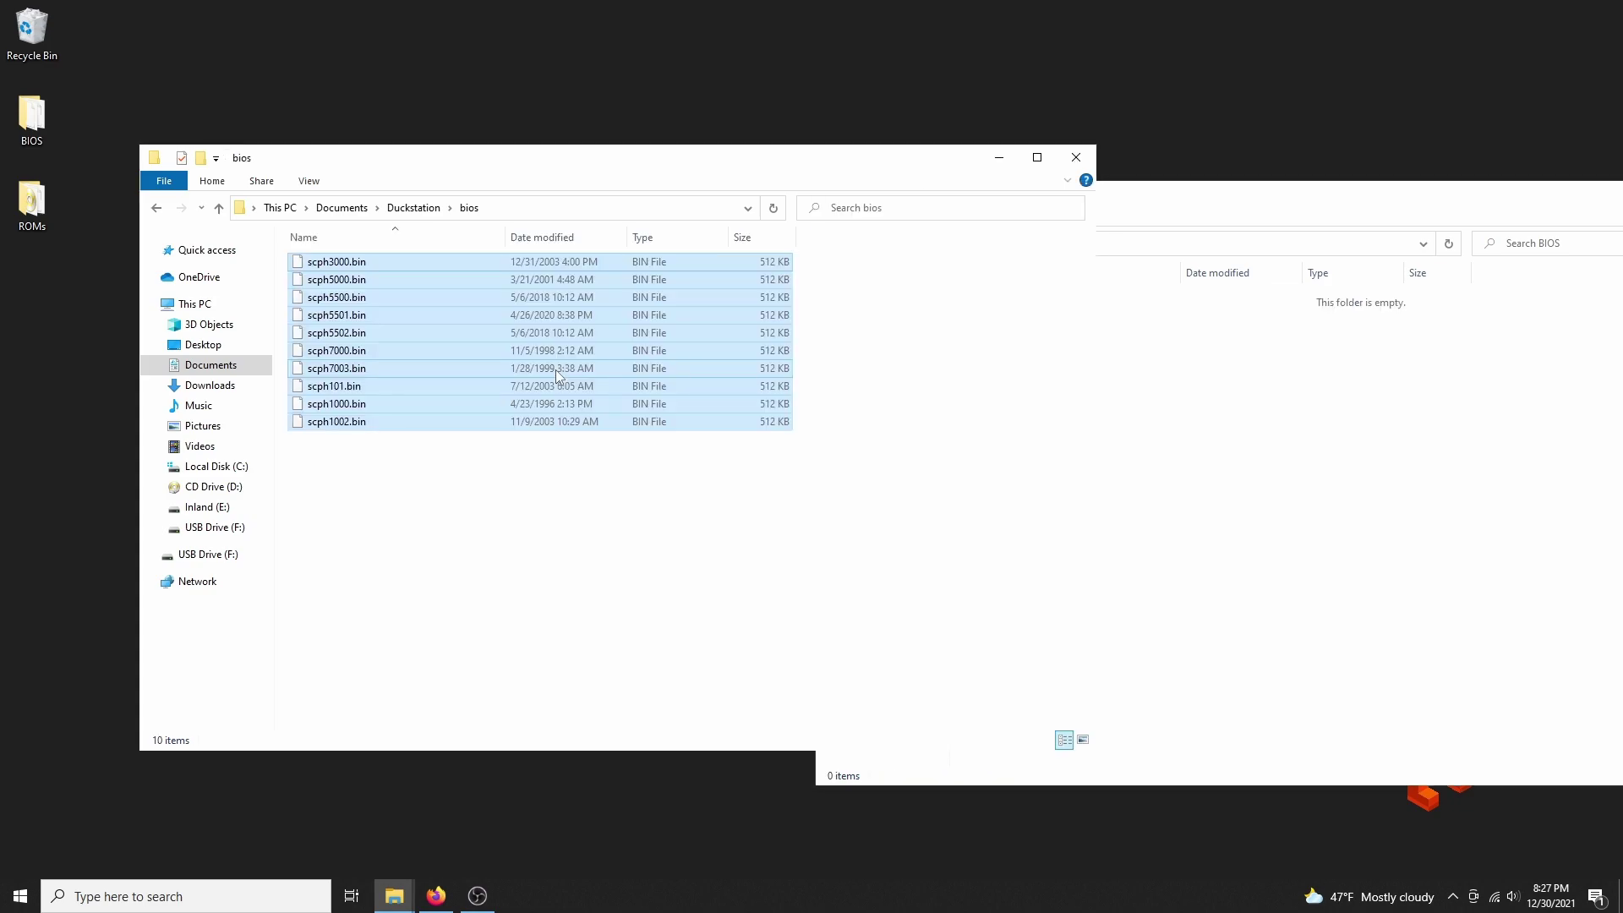
pyautogui.click(474, 504)
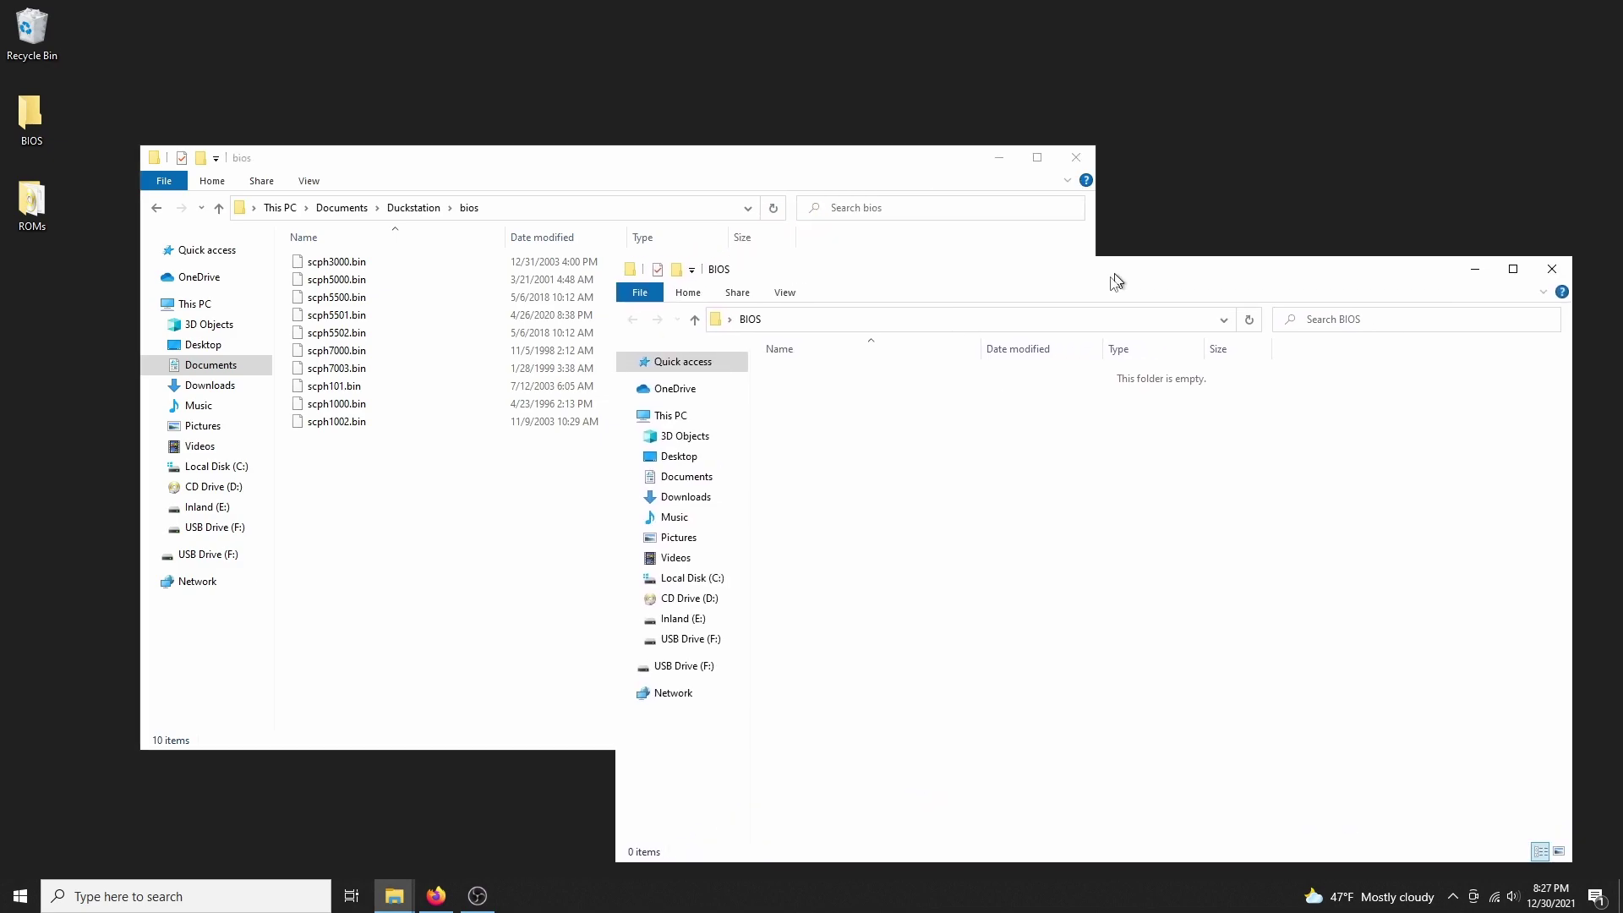
# Step: Close the empty BIOS window and return to the Duckstation folder in Documents
pyautogui.click(1539, 294)
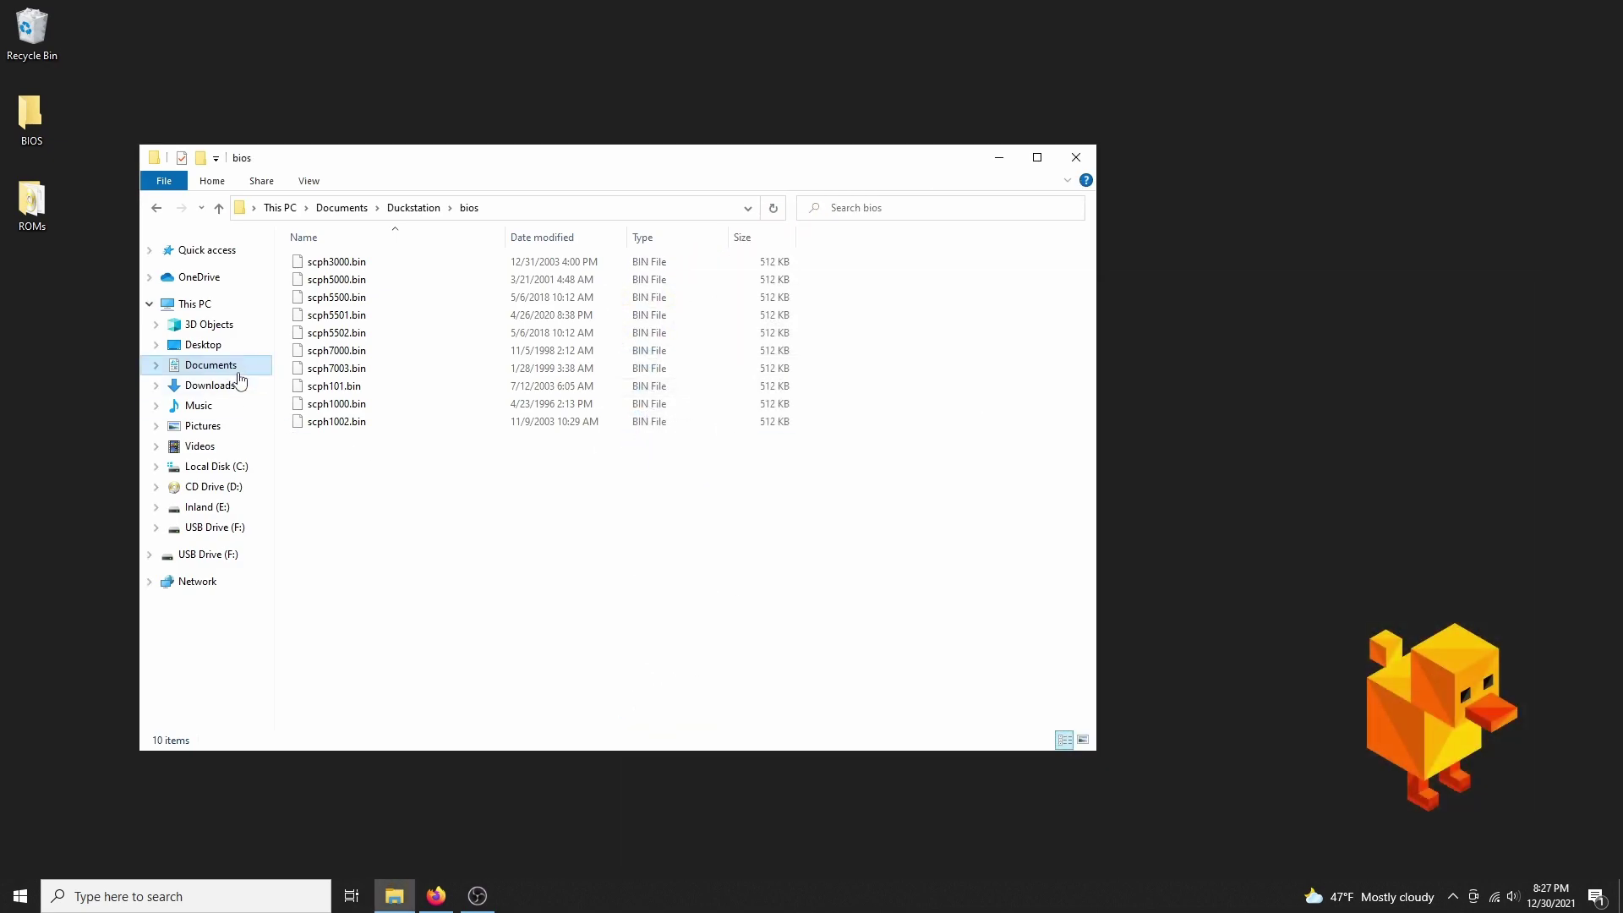
pyautogui.click(212, 364)
pyautogui.doubleClick(393, 265)
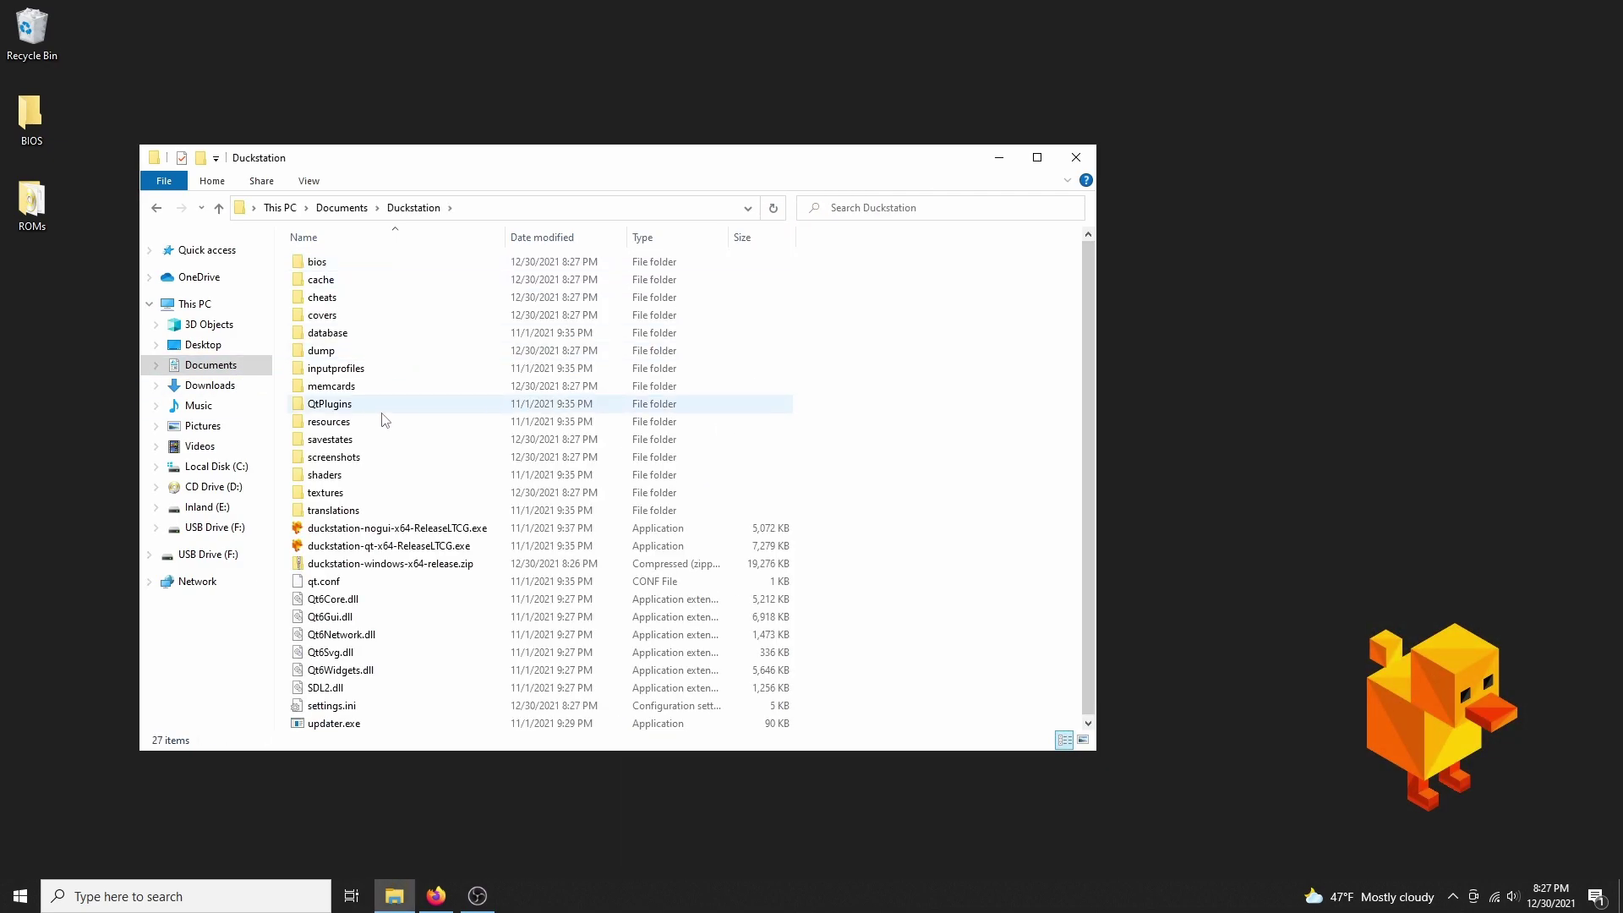
# Step: Launch duckstation-nogui-x64-ReleaseLTCG.exe from the Duckstation folder
pyautogui.doubleClick(385, 527)
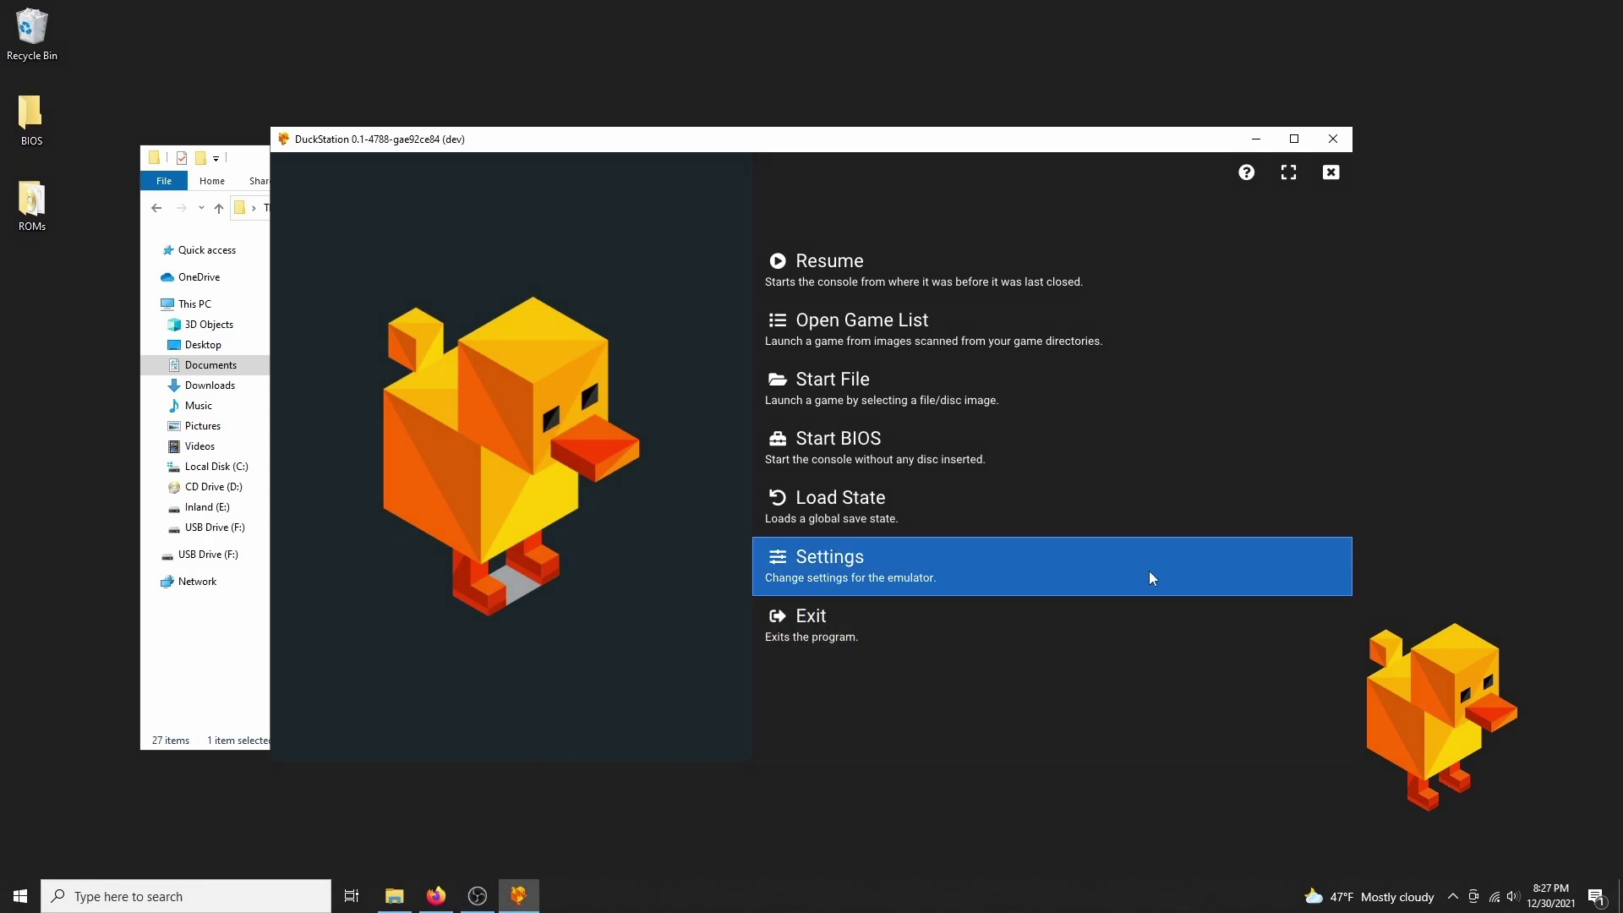
# Step: In Controller Settings, set Port 1 to Analog Controller (DualShock)
pyautogui.click(1149, 571)
pyautogui.click(996, 174)
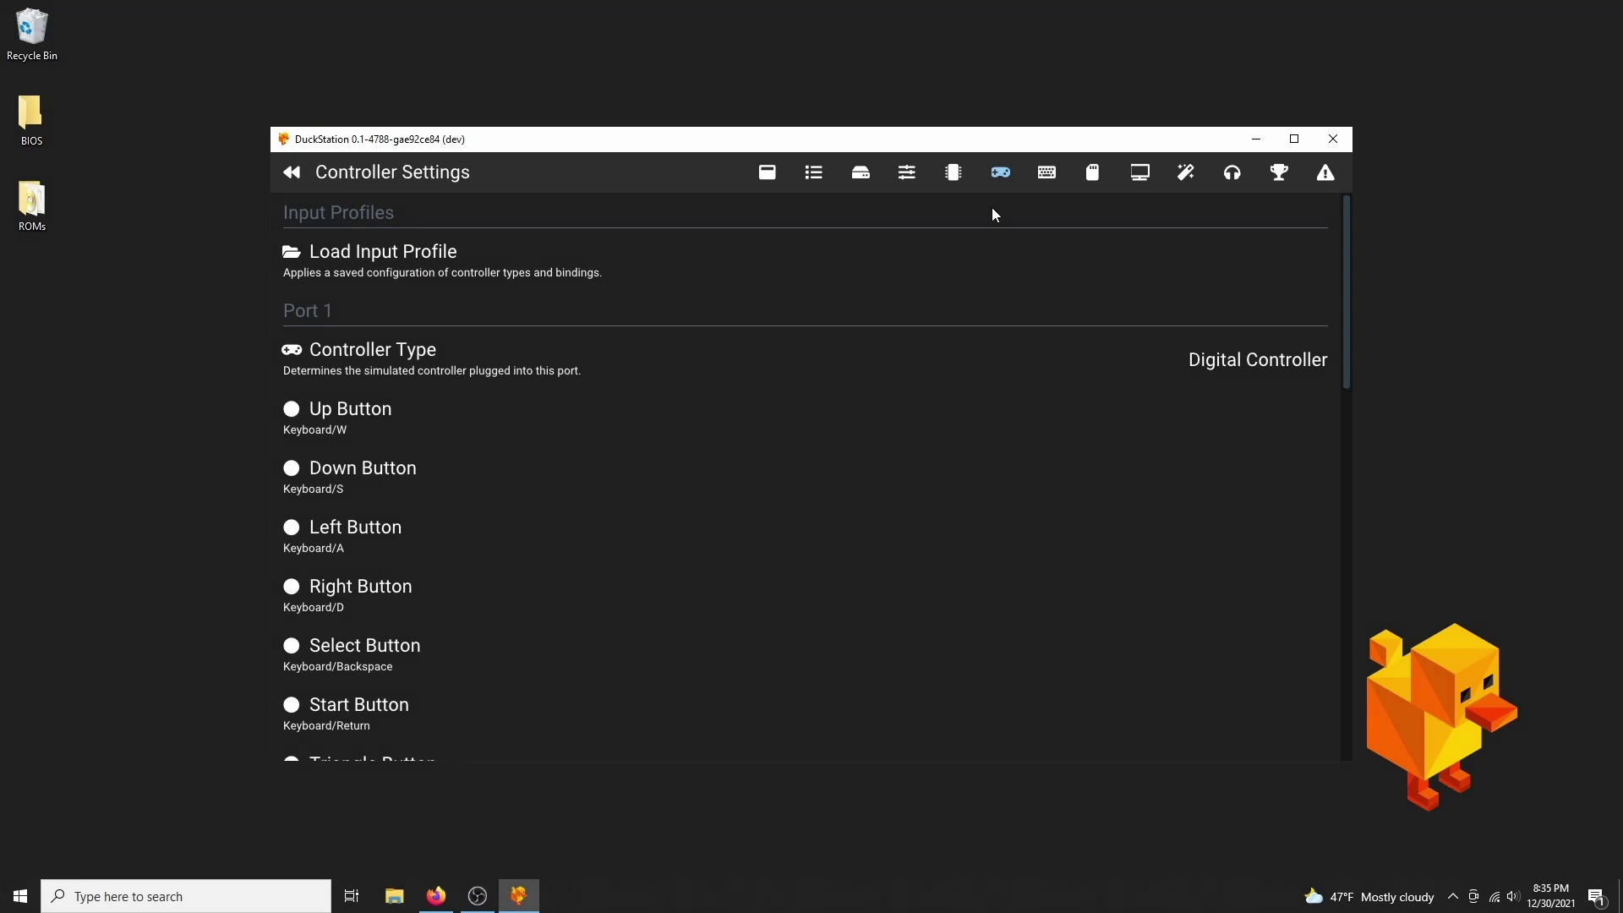
pyautogui.click(1117, 368)
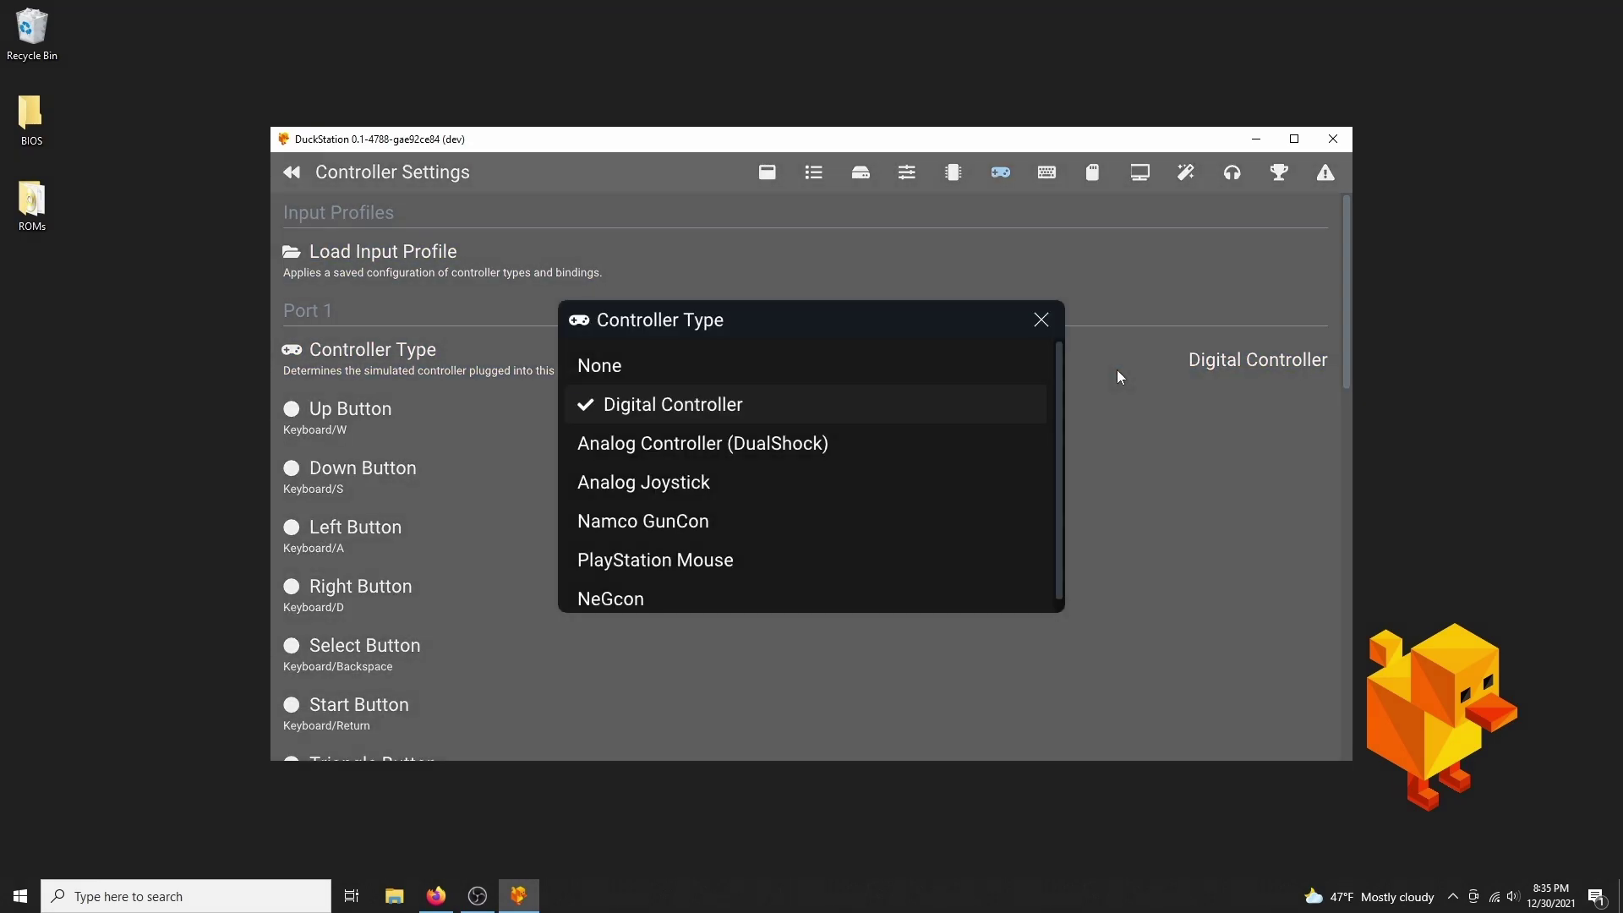
pyautogui.click(793, 444)
# Step: Bind Up, Down, Left, Right, Select and Start to the gamepad
pyautogui.click(805, 409)
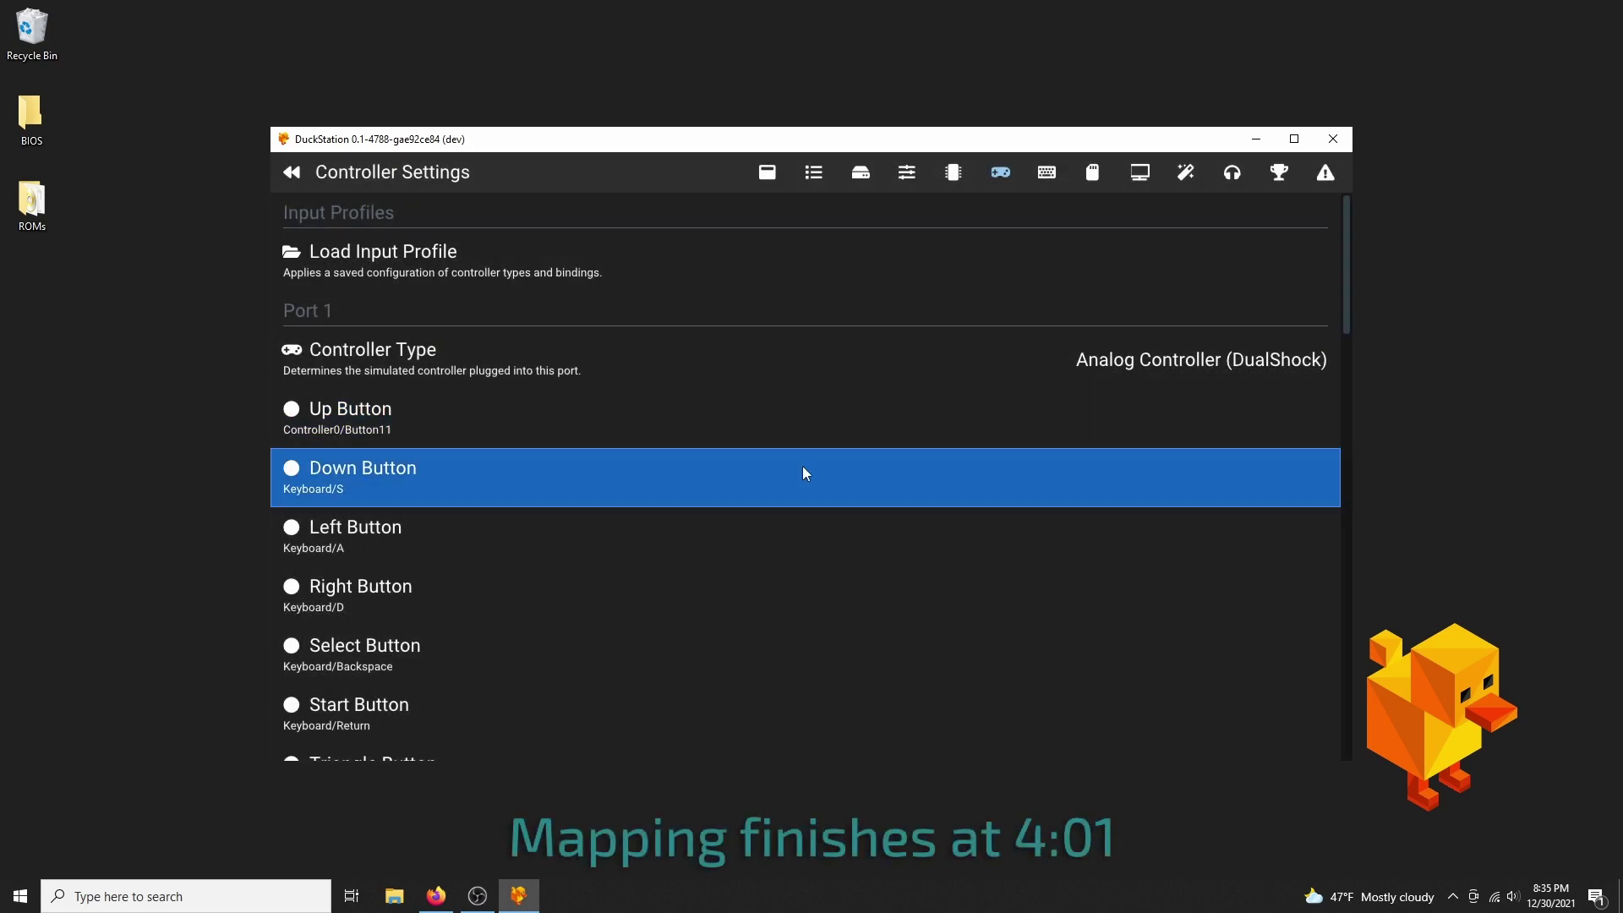
pyautogui.click(803, 465)
pyautogui.click(789, 542)
pyautogui.click(777, 590)
pyautogui.click(706, 673)
pyautogui.click(689, 712)
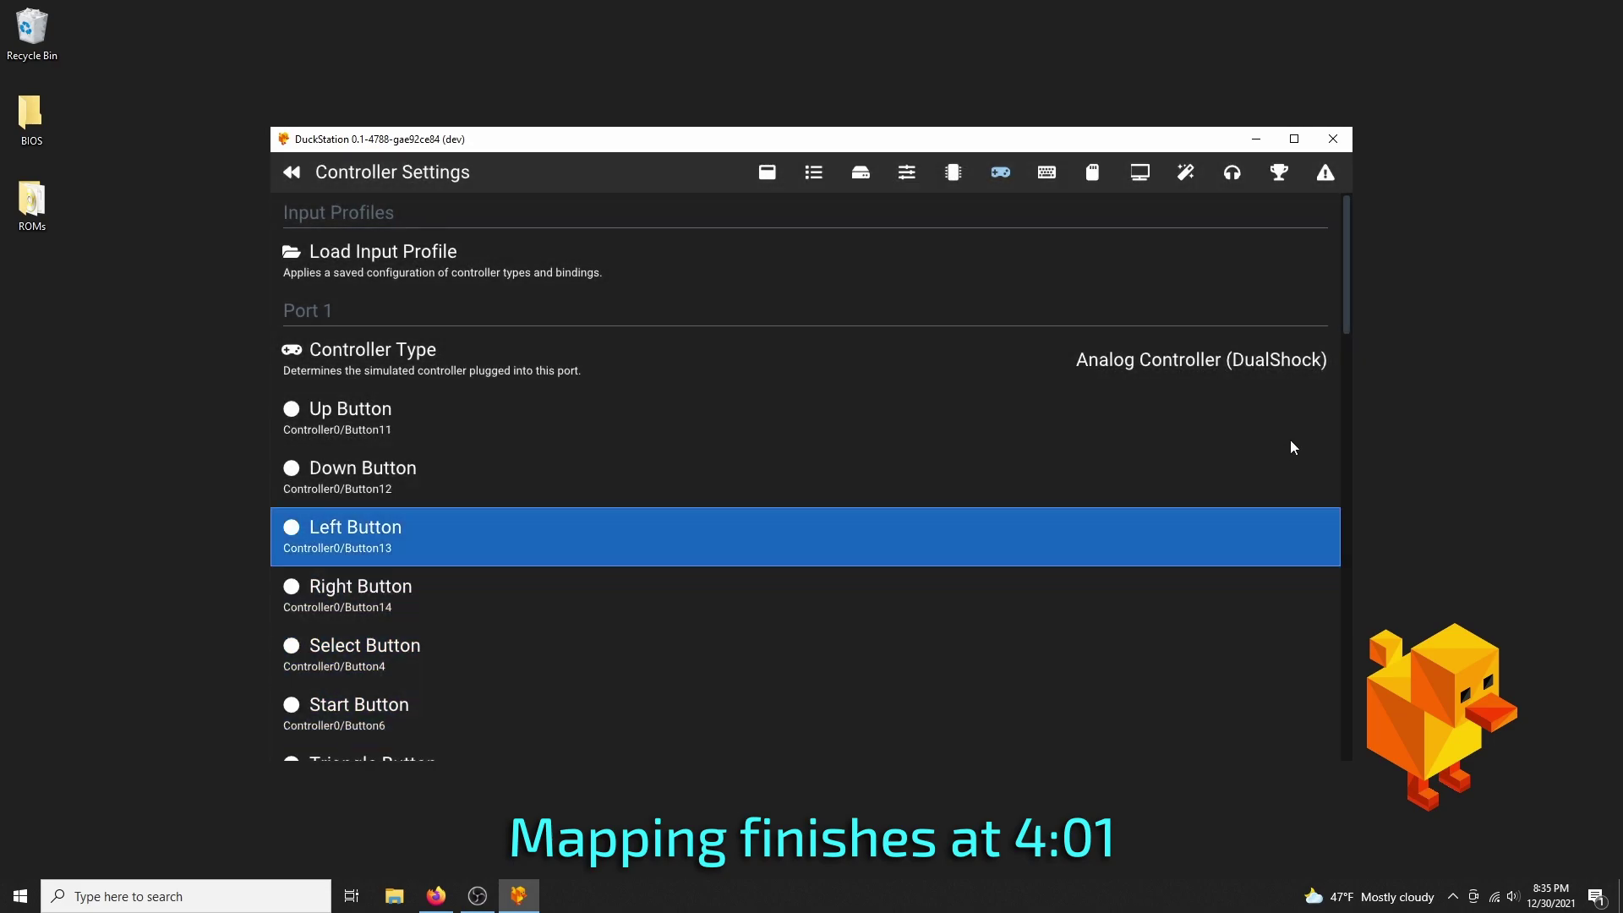
# Step: Bind Triangle, Cross, Circle, Square, L1 and L2 to the gamepad
pyautogui.moveTo(1345, 306); pyautogui.dragTo(1335, 391)
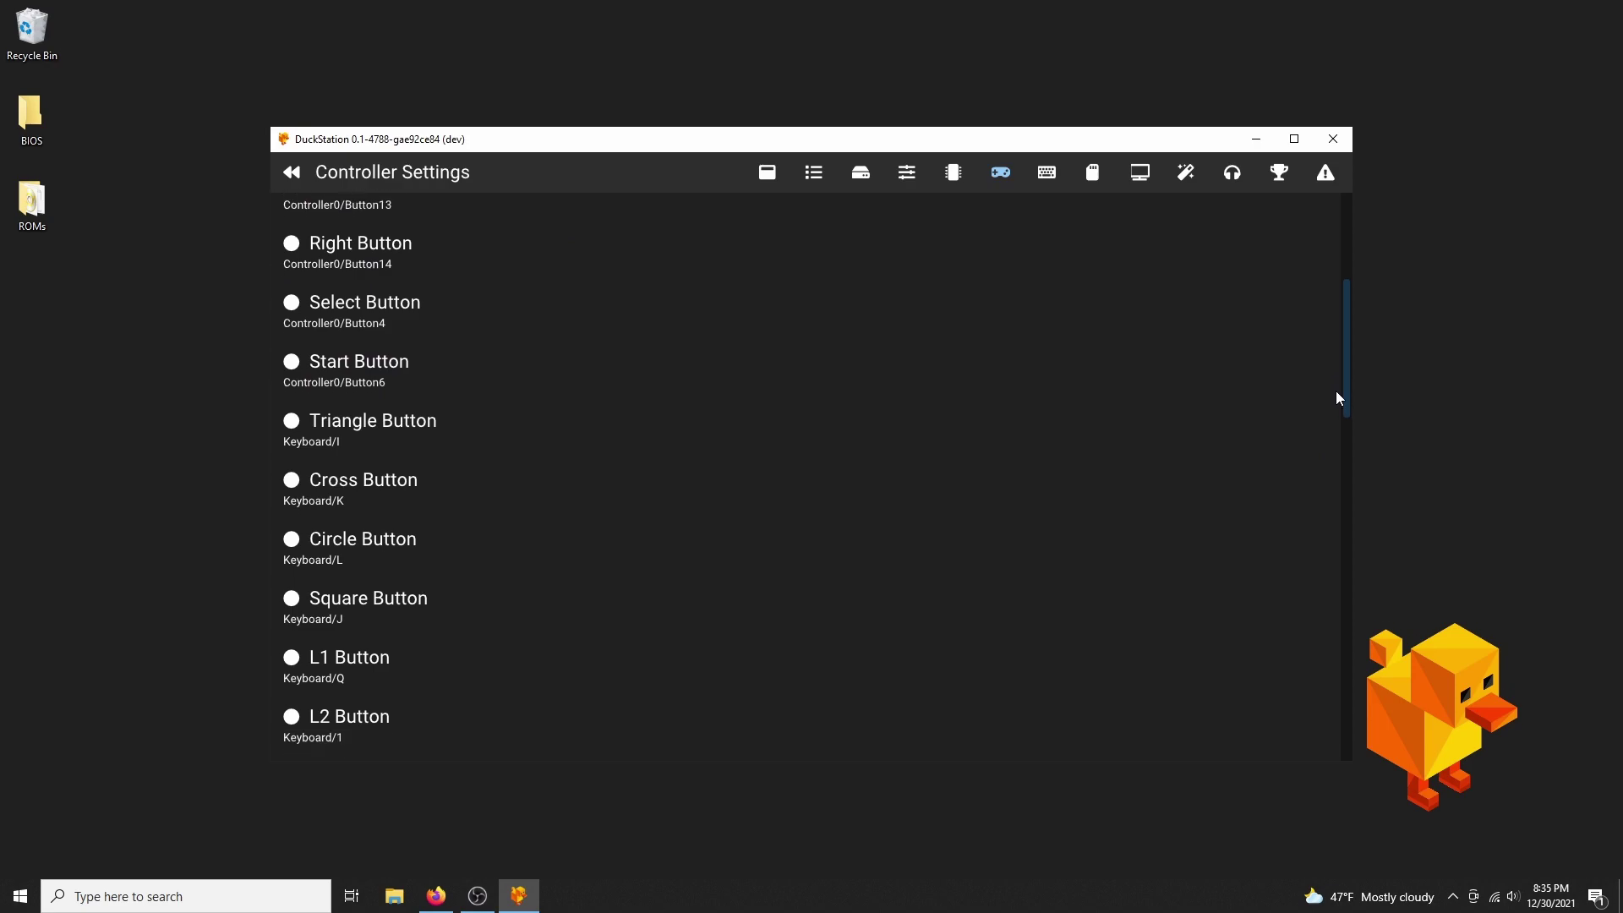
pyautogui.click(995, 435)
pyautogui.click(985, 480)
pyautogui.click(977, 544)
pyautogui.click(973, 597)
pyautogui.click(950, 668)
pyautogui.click(926, 720)
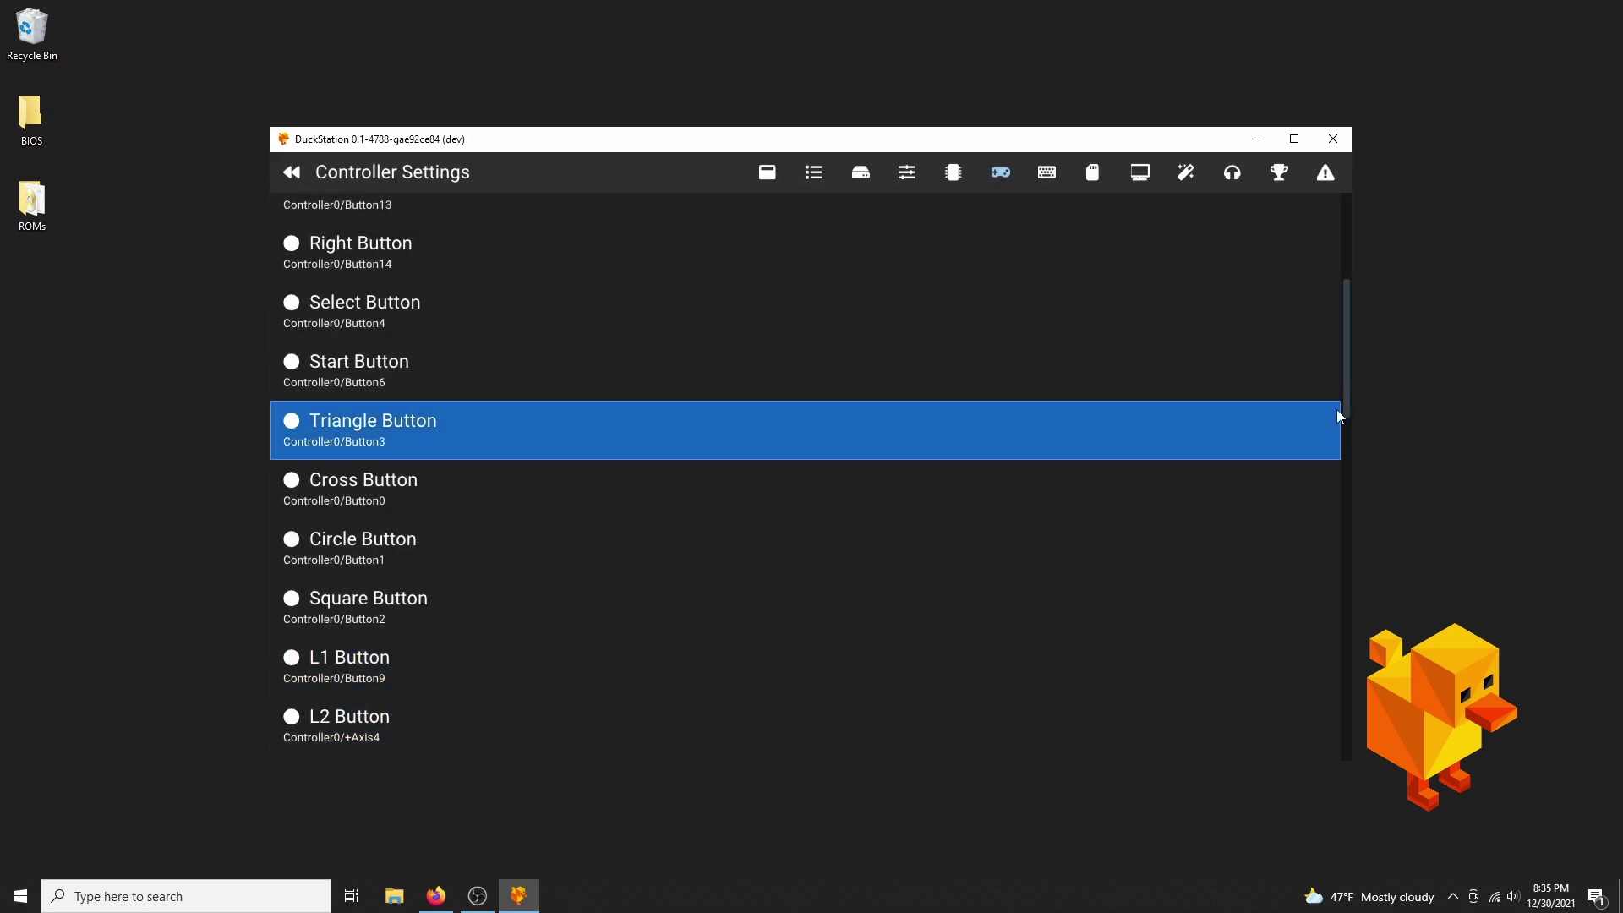
# Step: Bind R1, R2, L3 and R3 to the matching gamepad buttons and triggers
pyautogui.moveTo(1346, 403); pyautogui.dragTo(1347, 544)
pyautogui.click(628, 232)
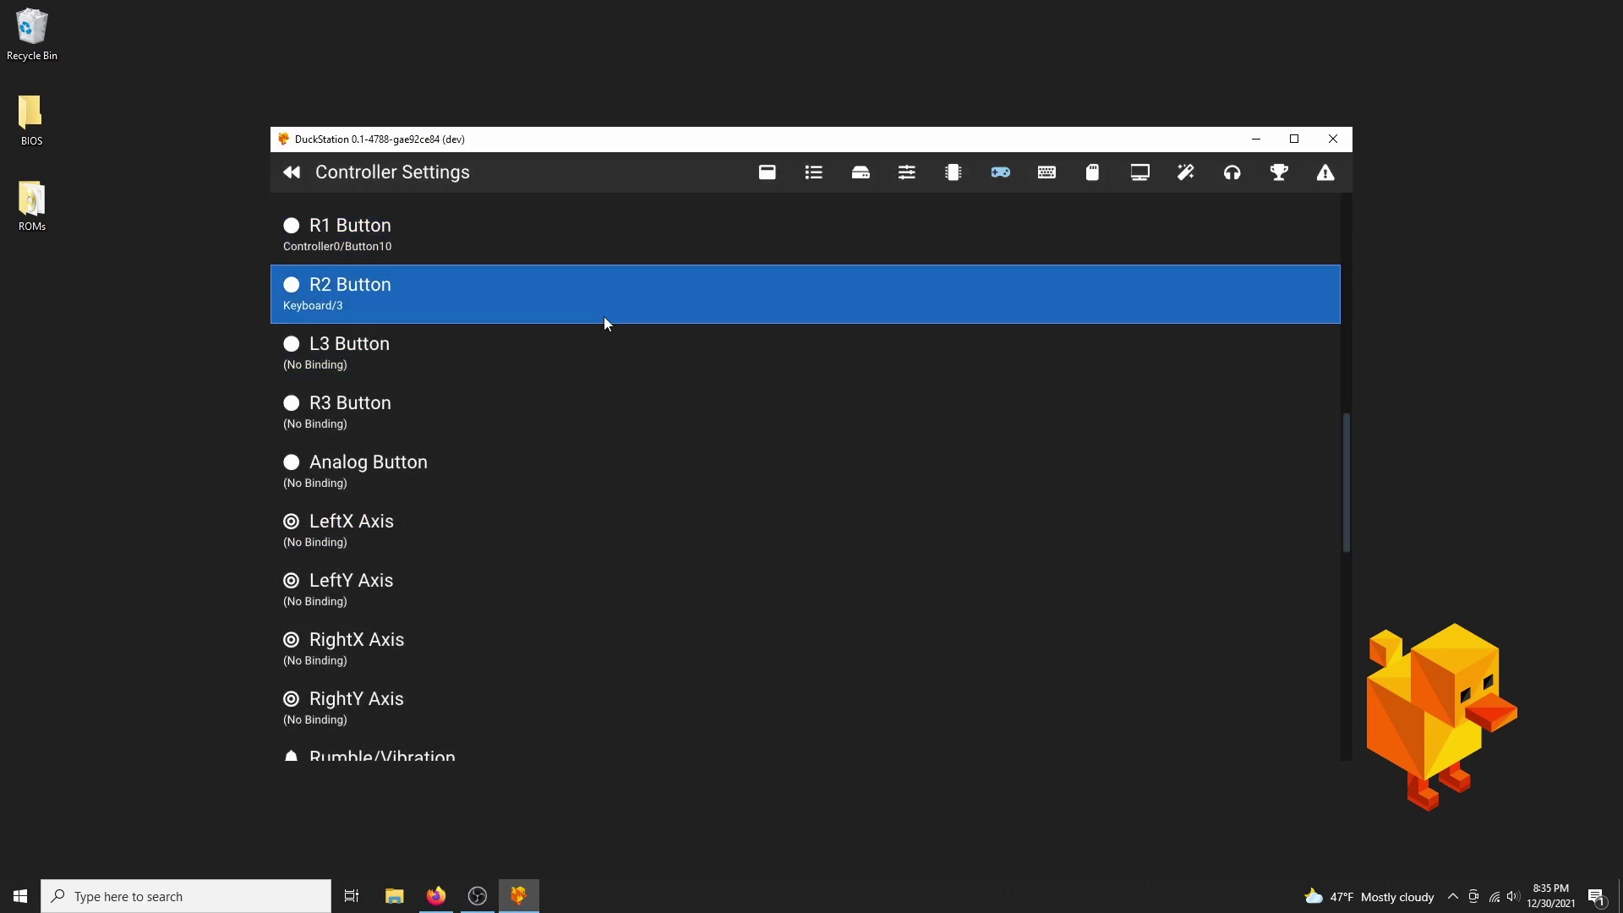
pyautogui.click(604, 316)
pyautogui.click(589, 376)
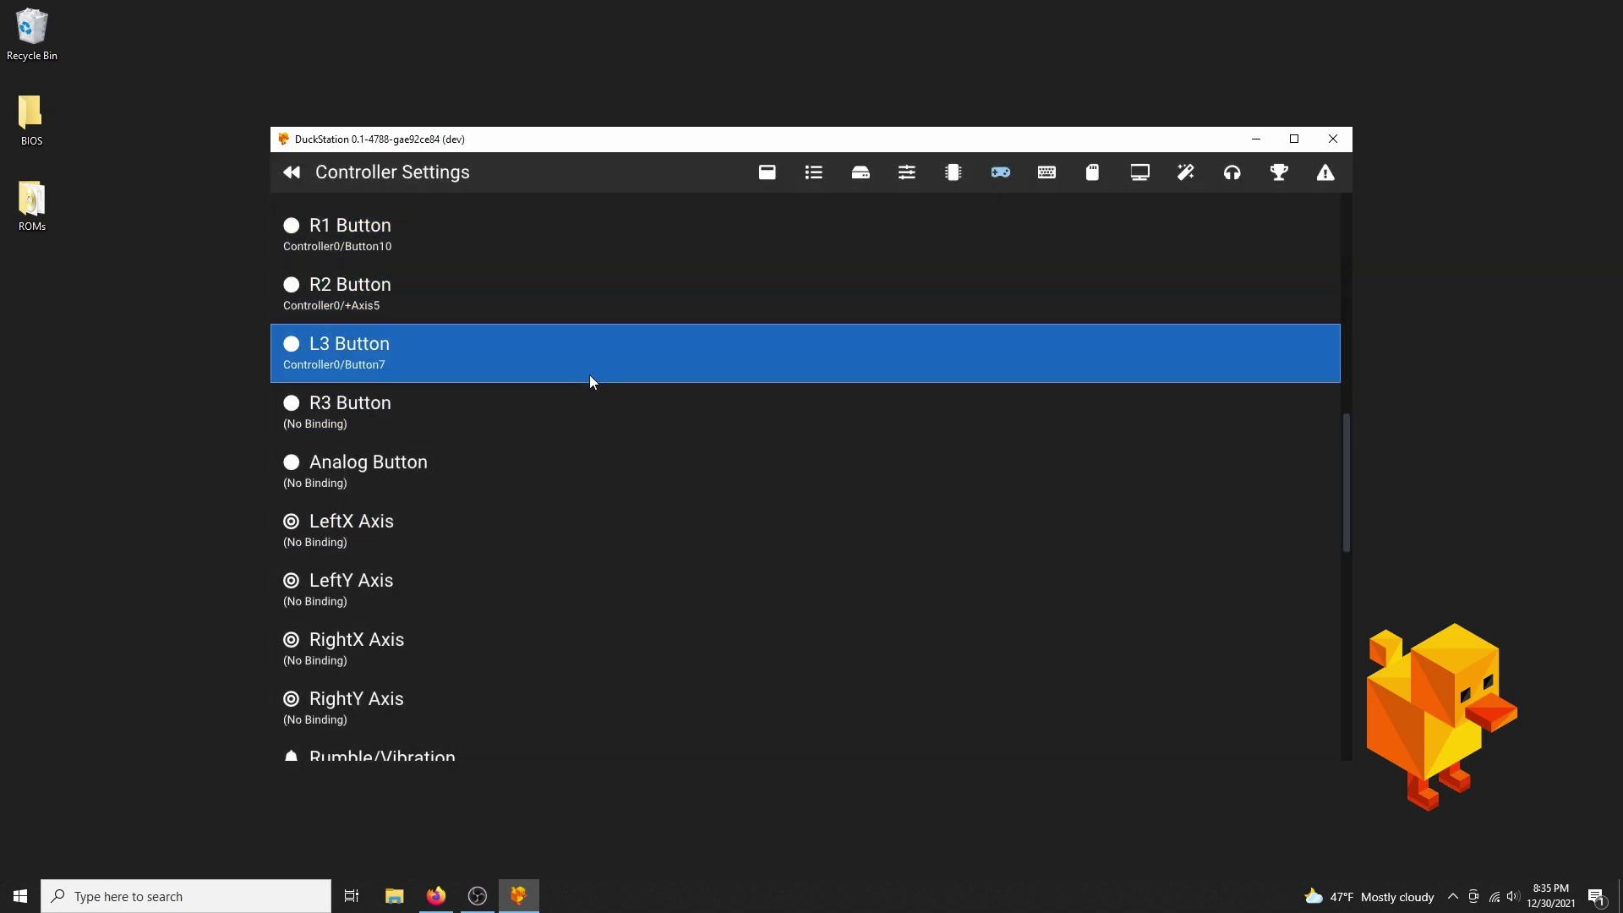
pyautogui.click(581, 409)
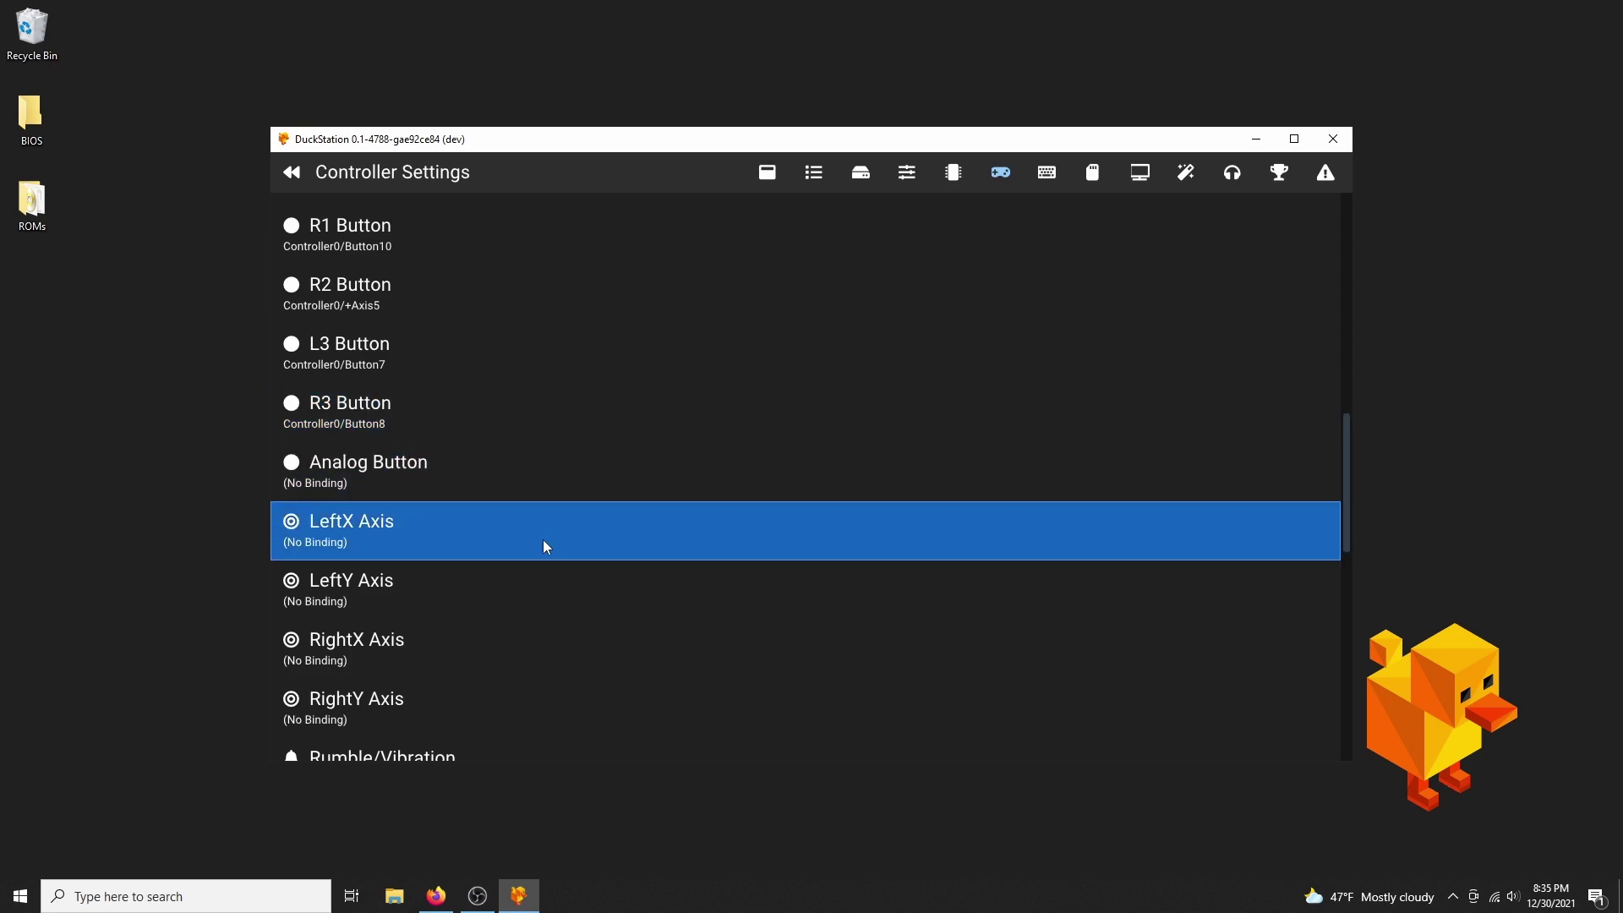
# Step: Bind the LeftX, LeftY, RightX and RightY axes to the gamepad's analog sticks
pyautogui.click(543, 546)
pyautogui.click(546, 580)
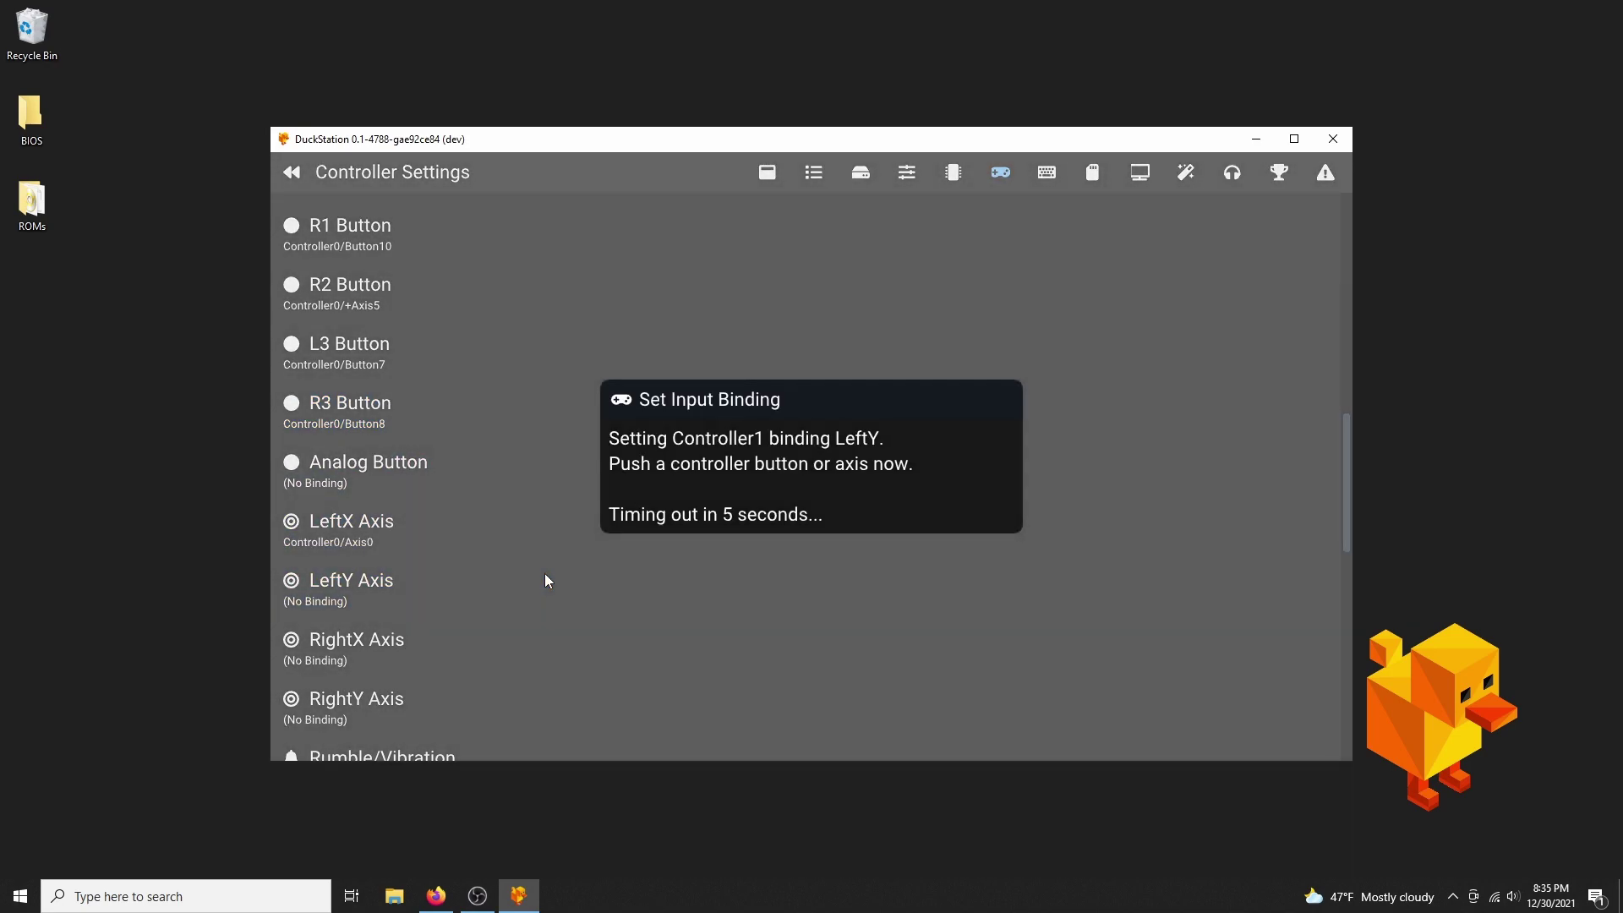
pyautogui.click(521, 649)
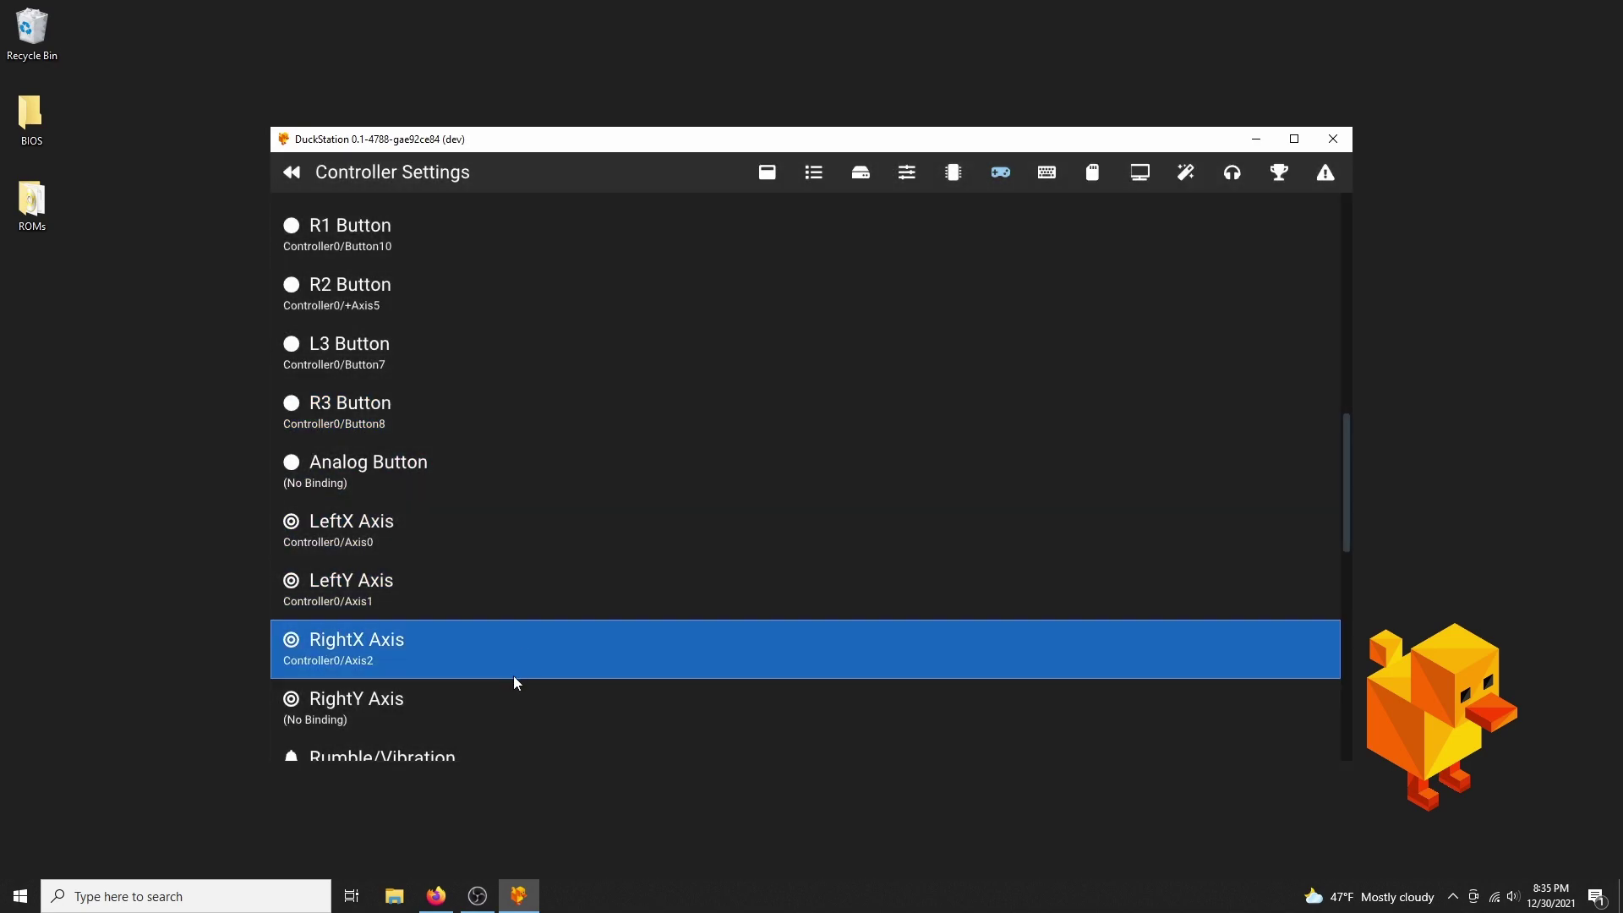
pyautogui.click(511, 688)
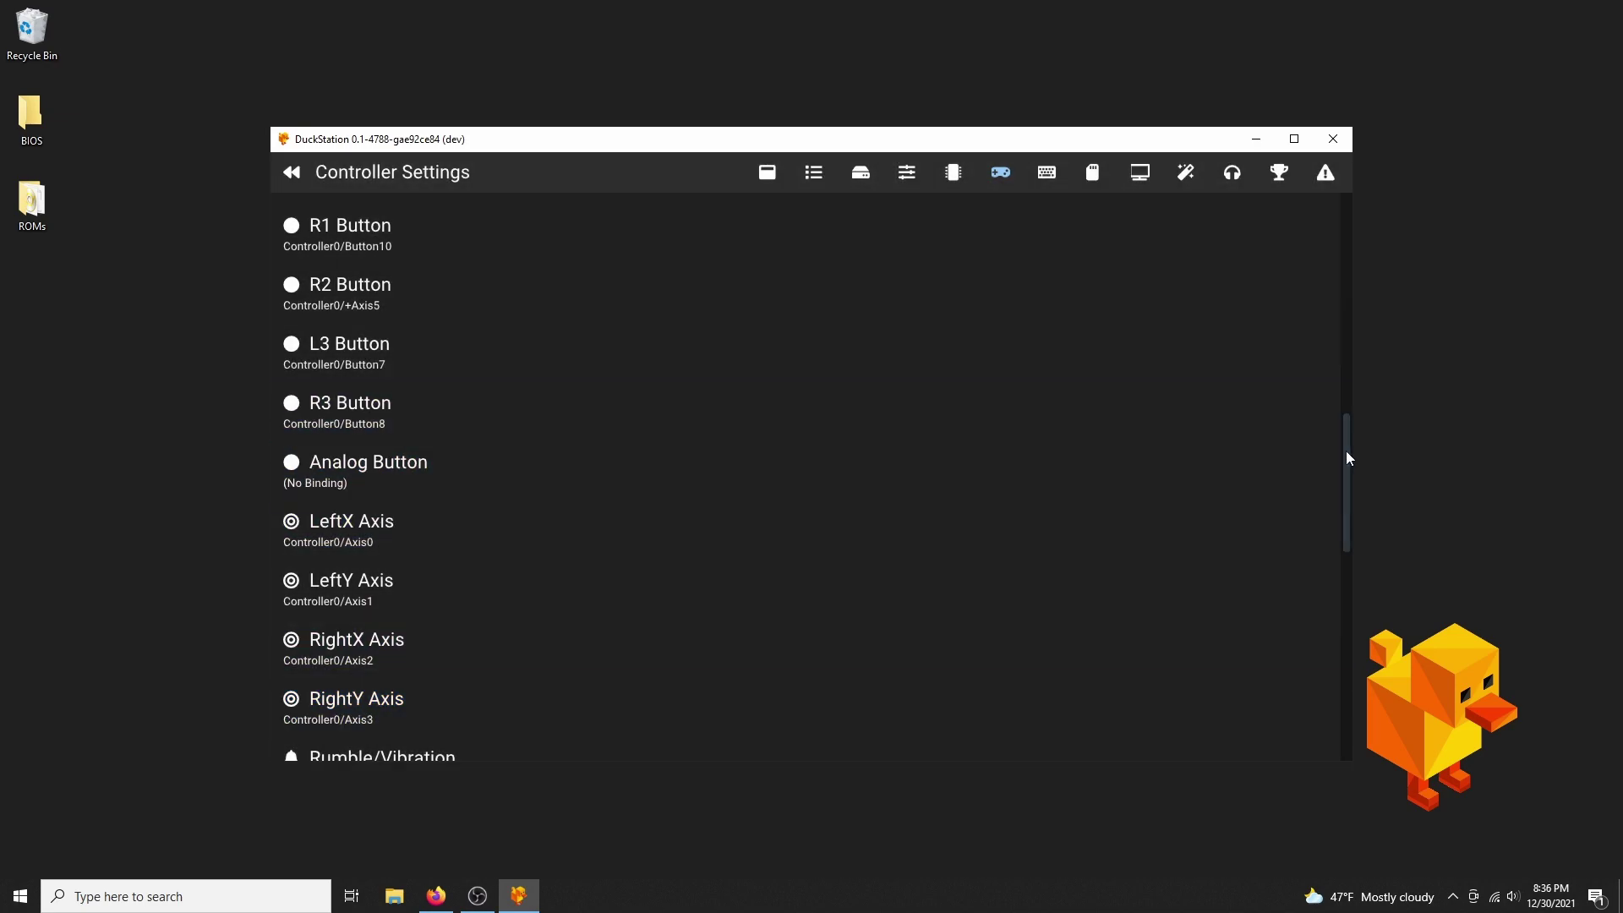
pyautogui.moveTo(1347, 459); pyautogui.dragTo(1323, 615)
pyautogui.scroll(10, 1318, 507)
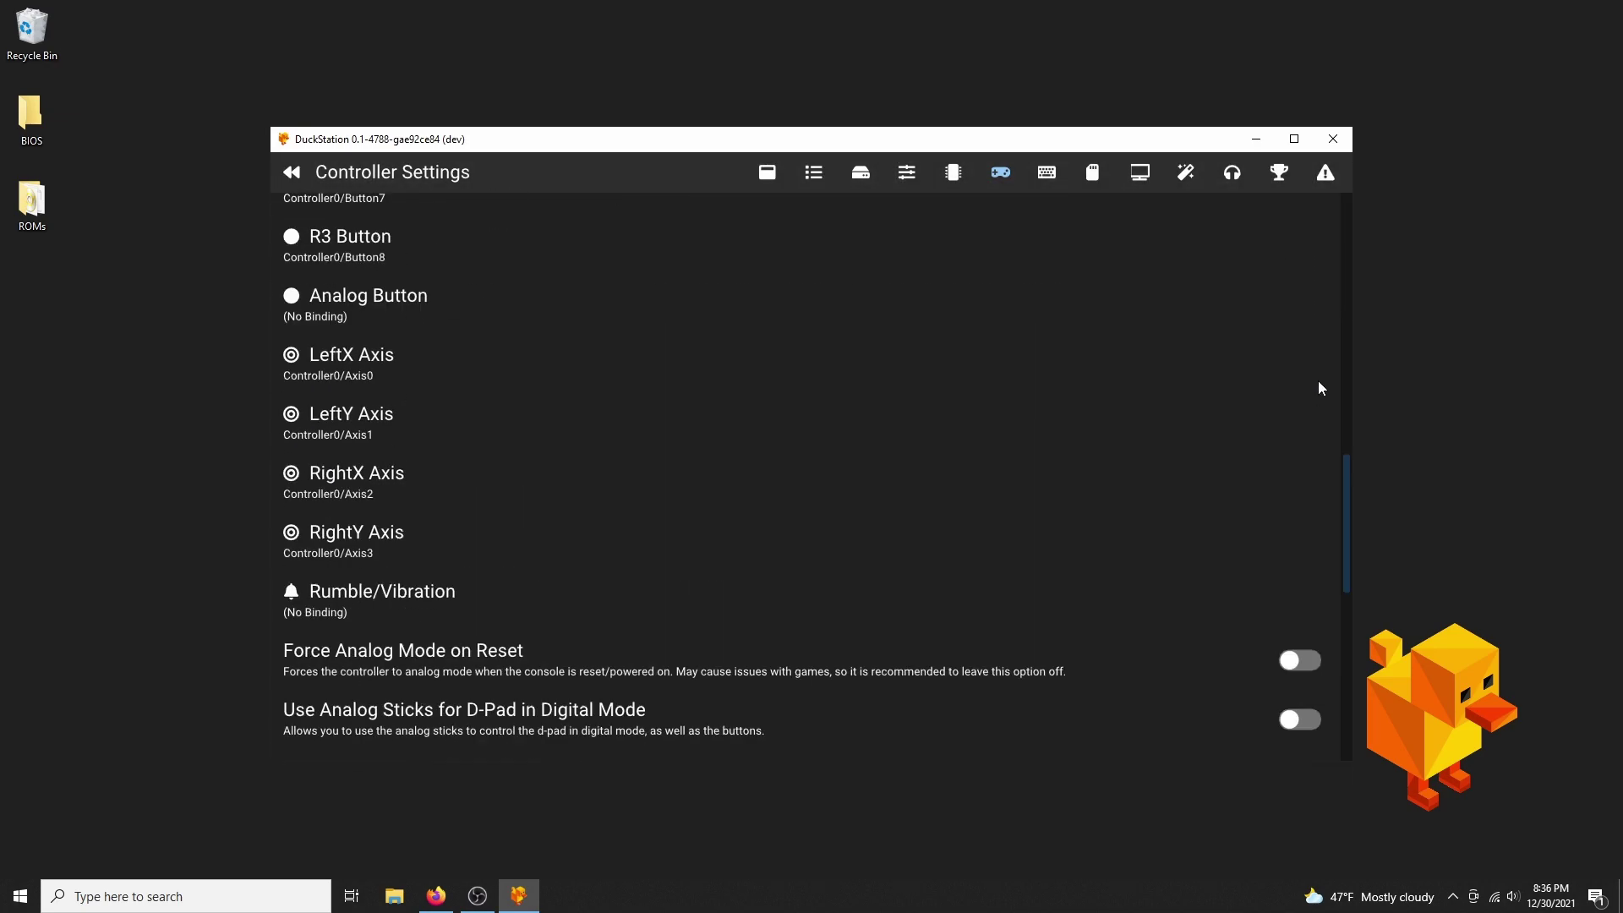
# Step: Start Mega Man Legends (USA).cue from the Desktop\ROMs folder via Start File
pyautogui.click(275, 178)
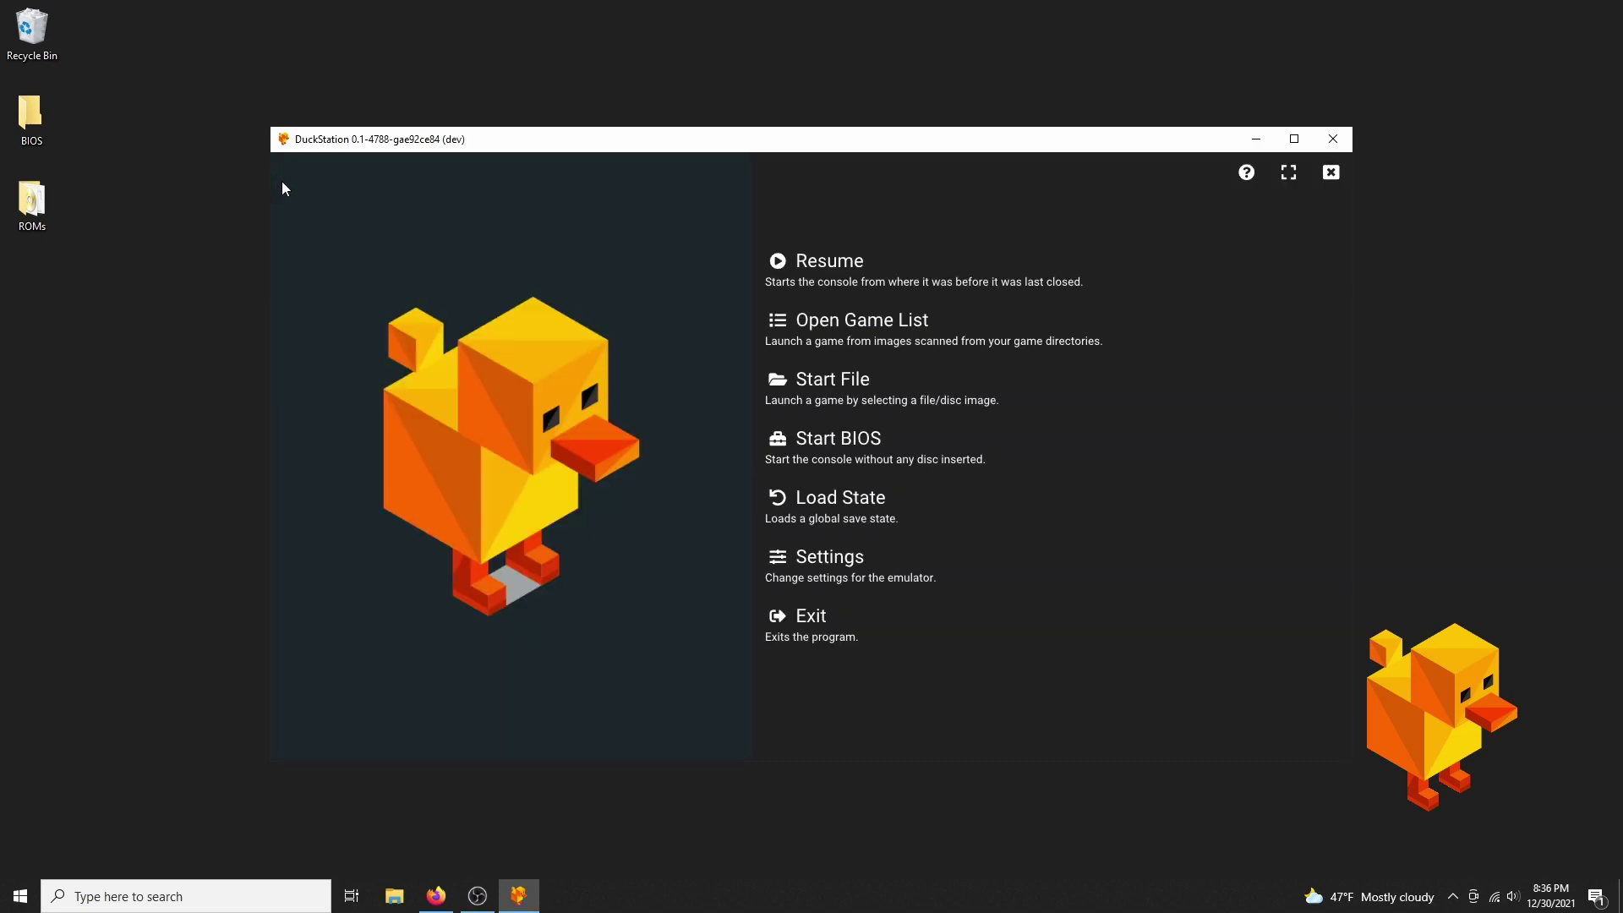
pyautogui.click(773, 379)
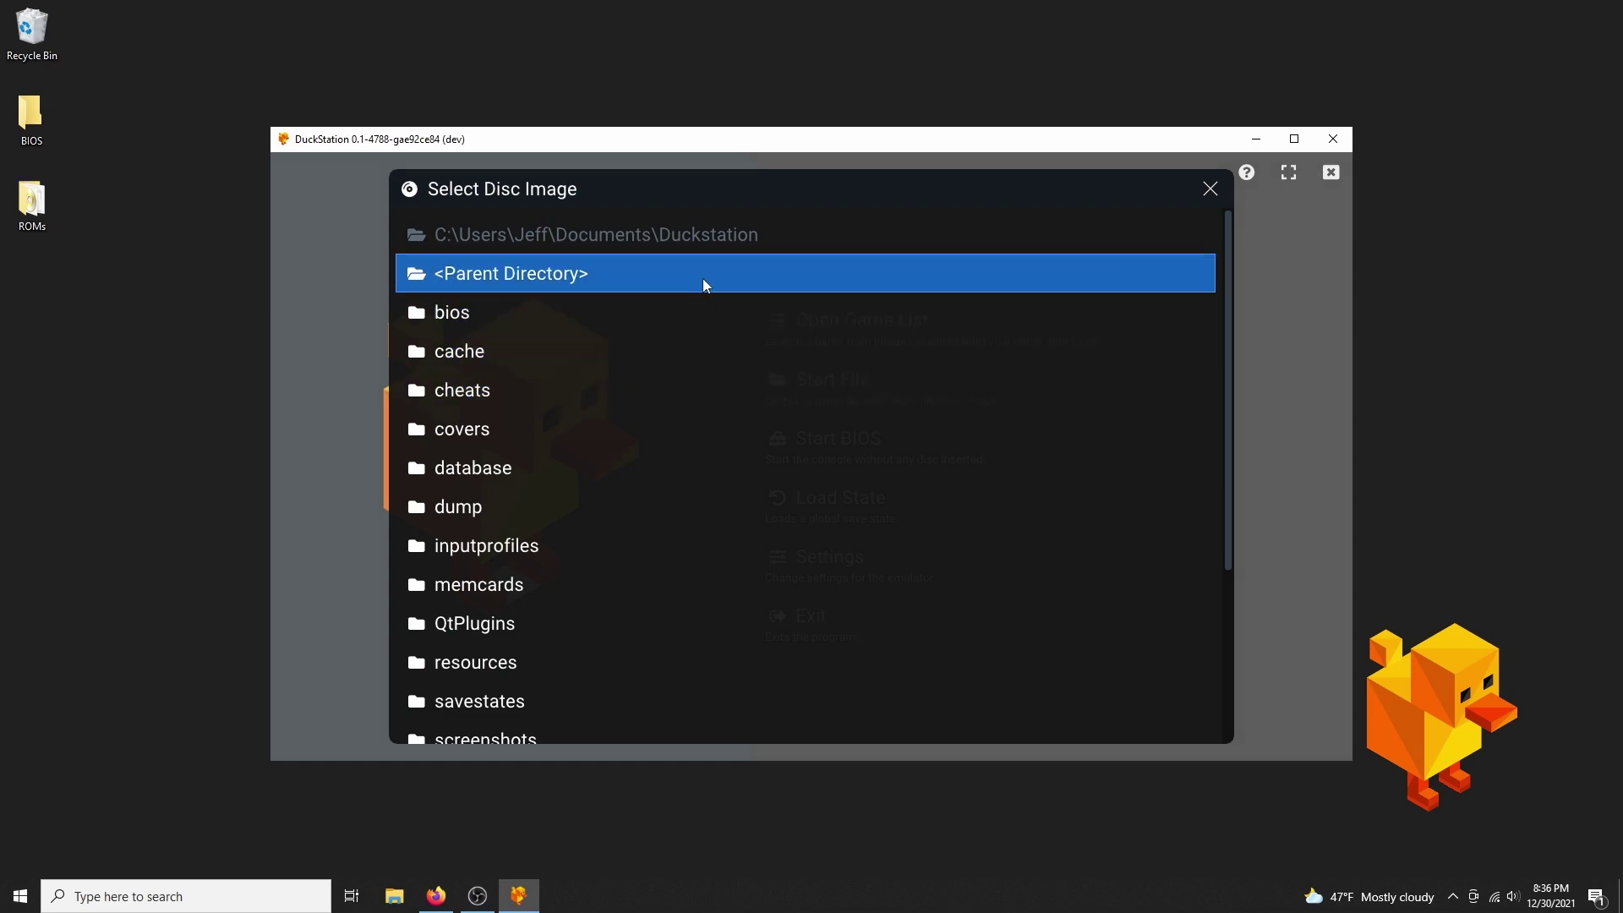
pyautogui.click(699, 273)
pyautogui.click(697, 273)
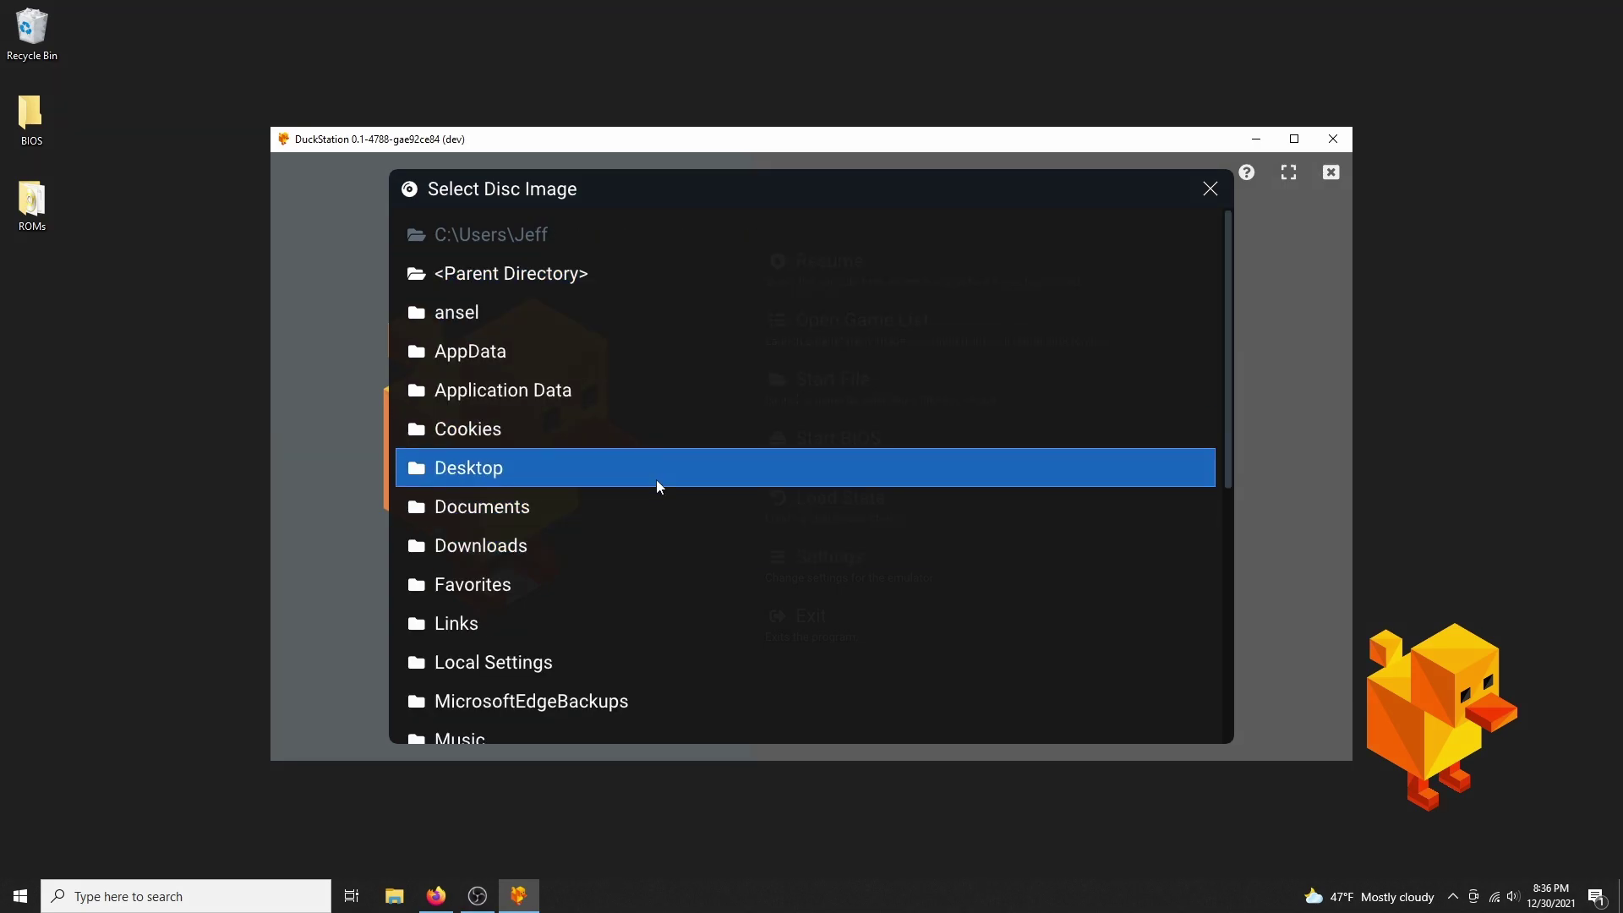
pyautogui.click(656, 479)
pyautogui.click(613, 360)
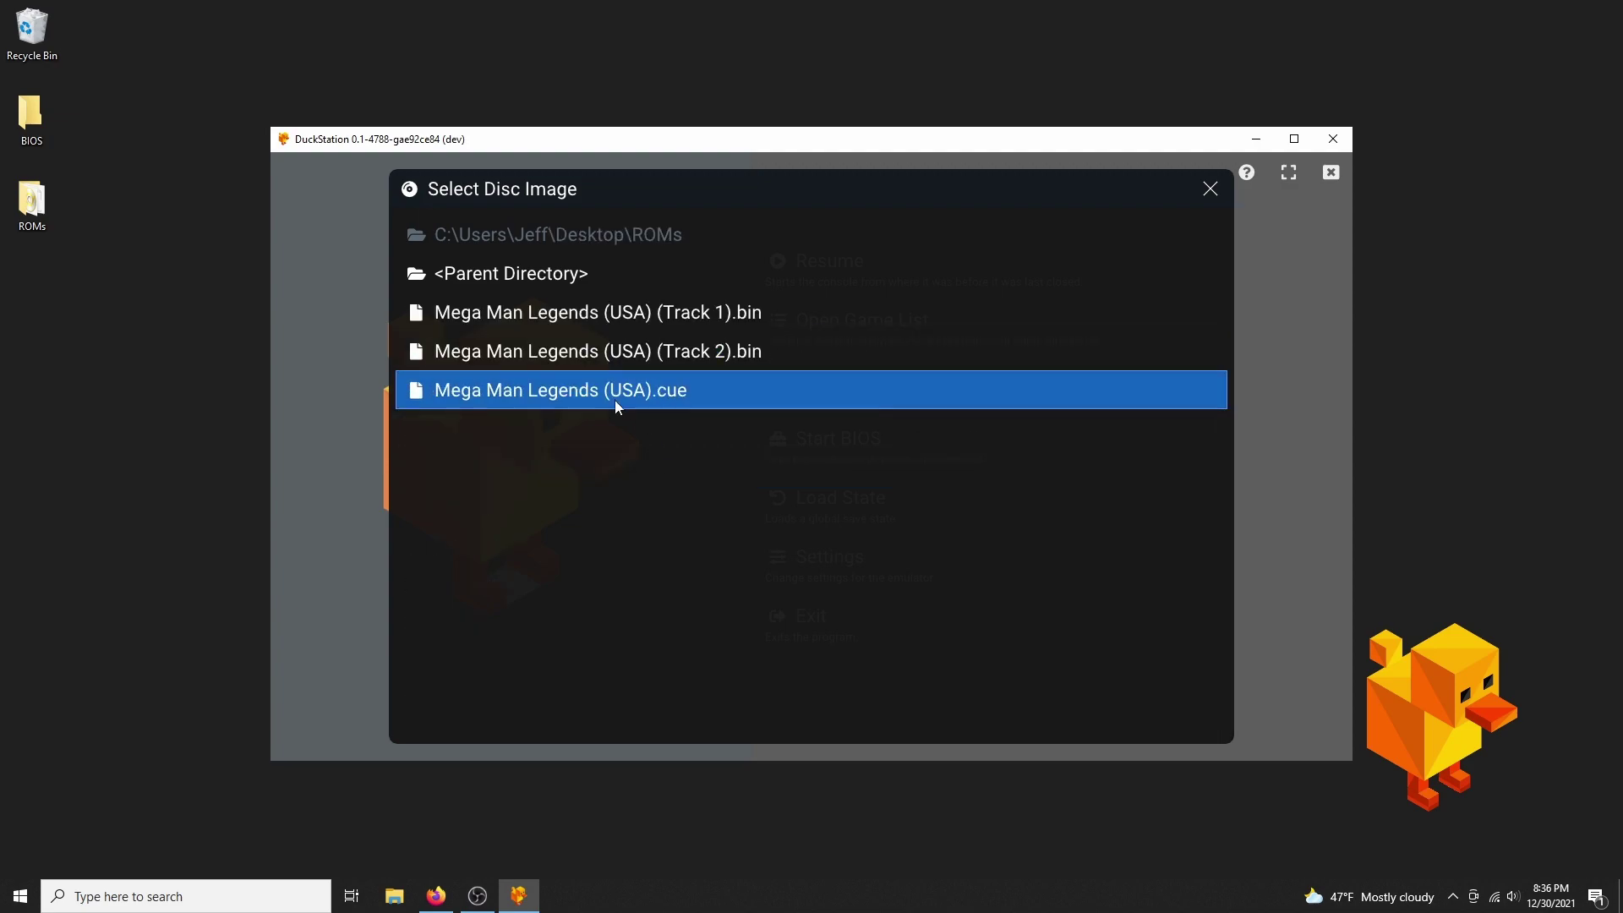
pyautogui.click(615, 389)
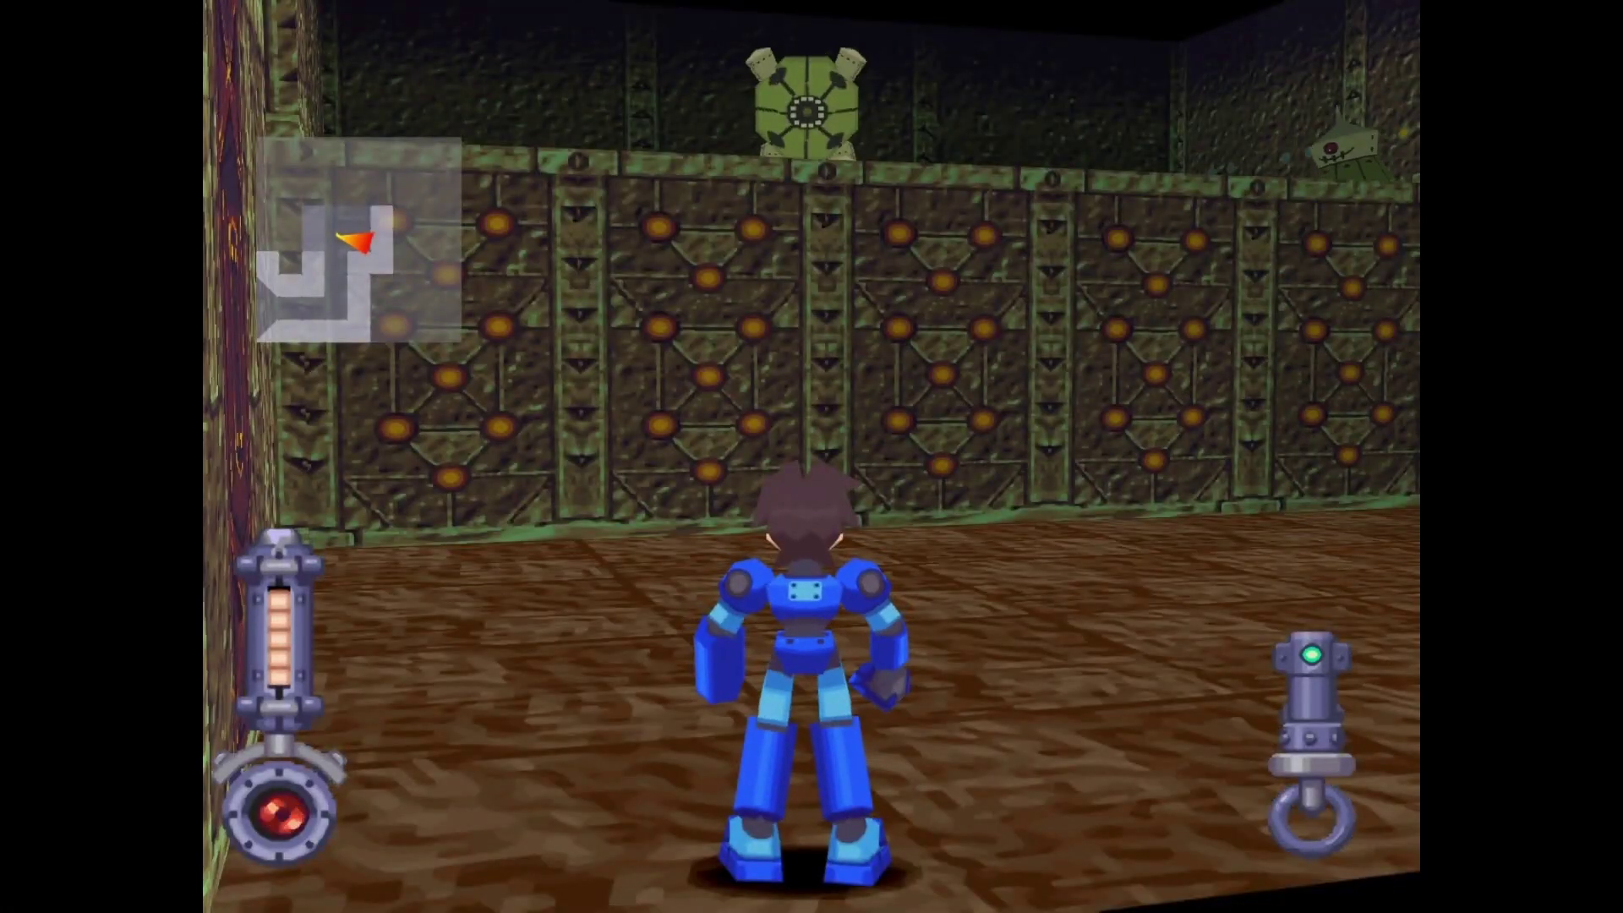
# Step: Dodge and defeat the green enemy, then run into the corridor
pyautogui.press('Left')
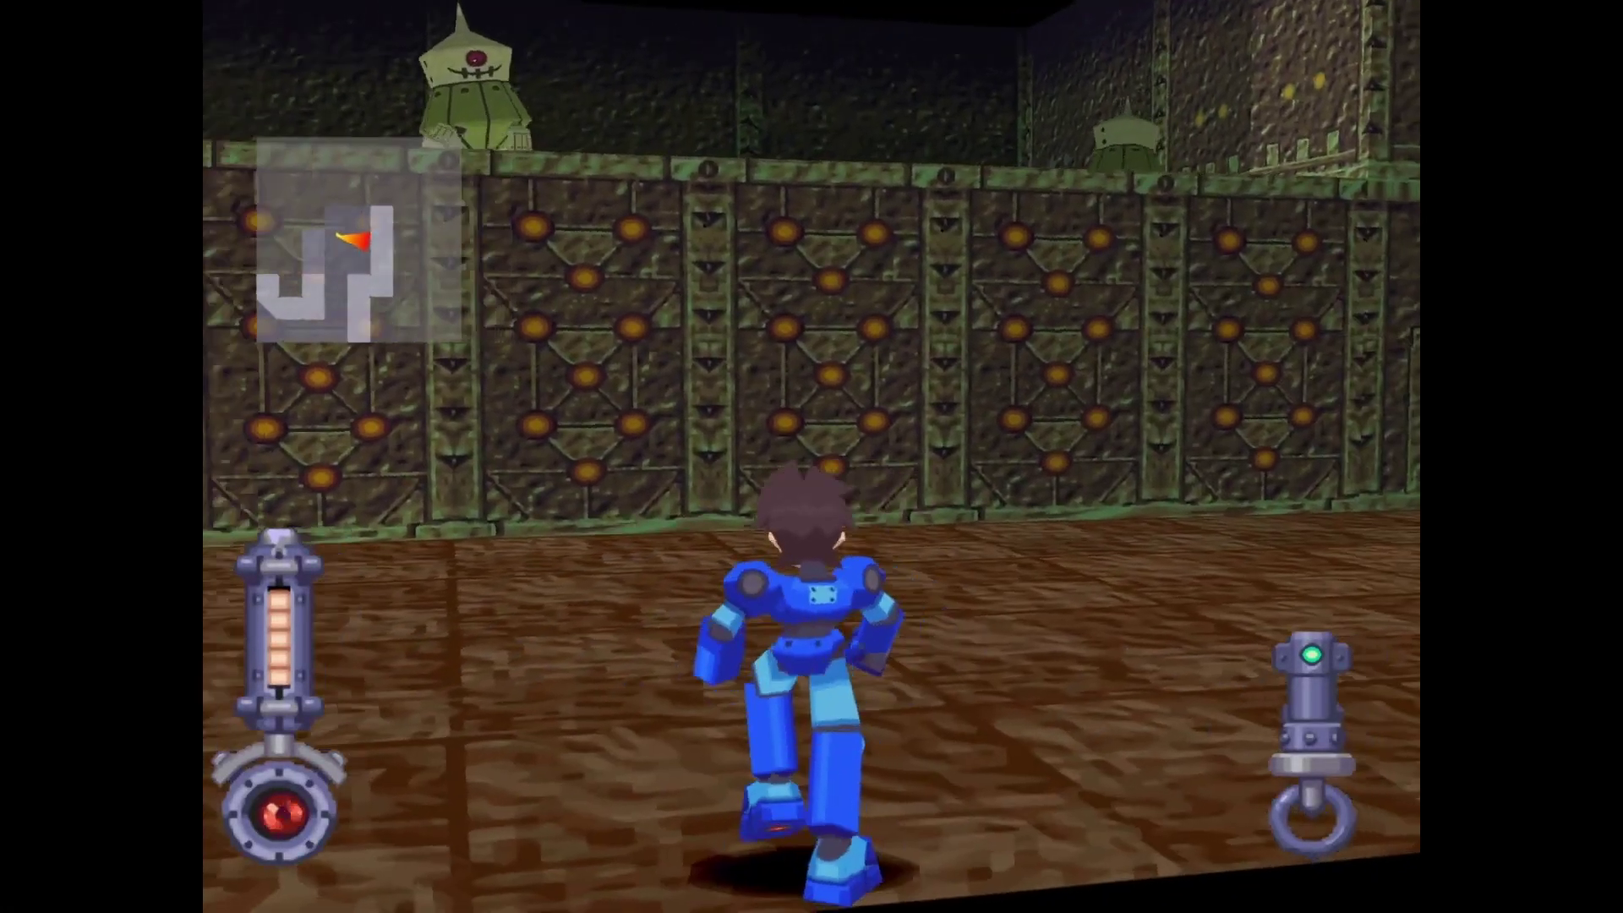
pyautogui.press('x')
pyautogui.press('Up')
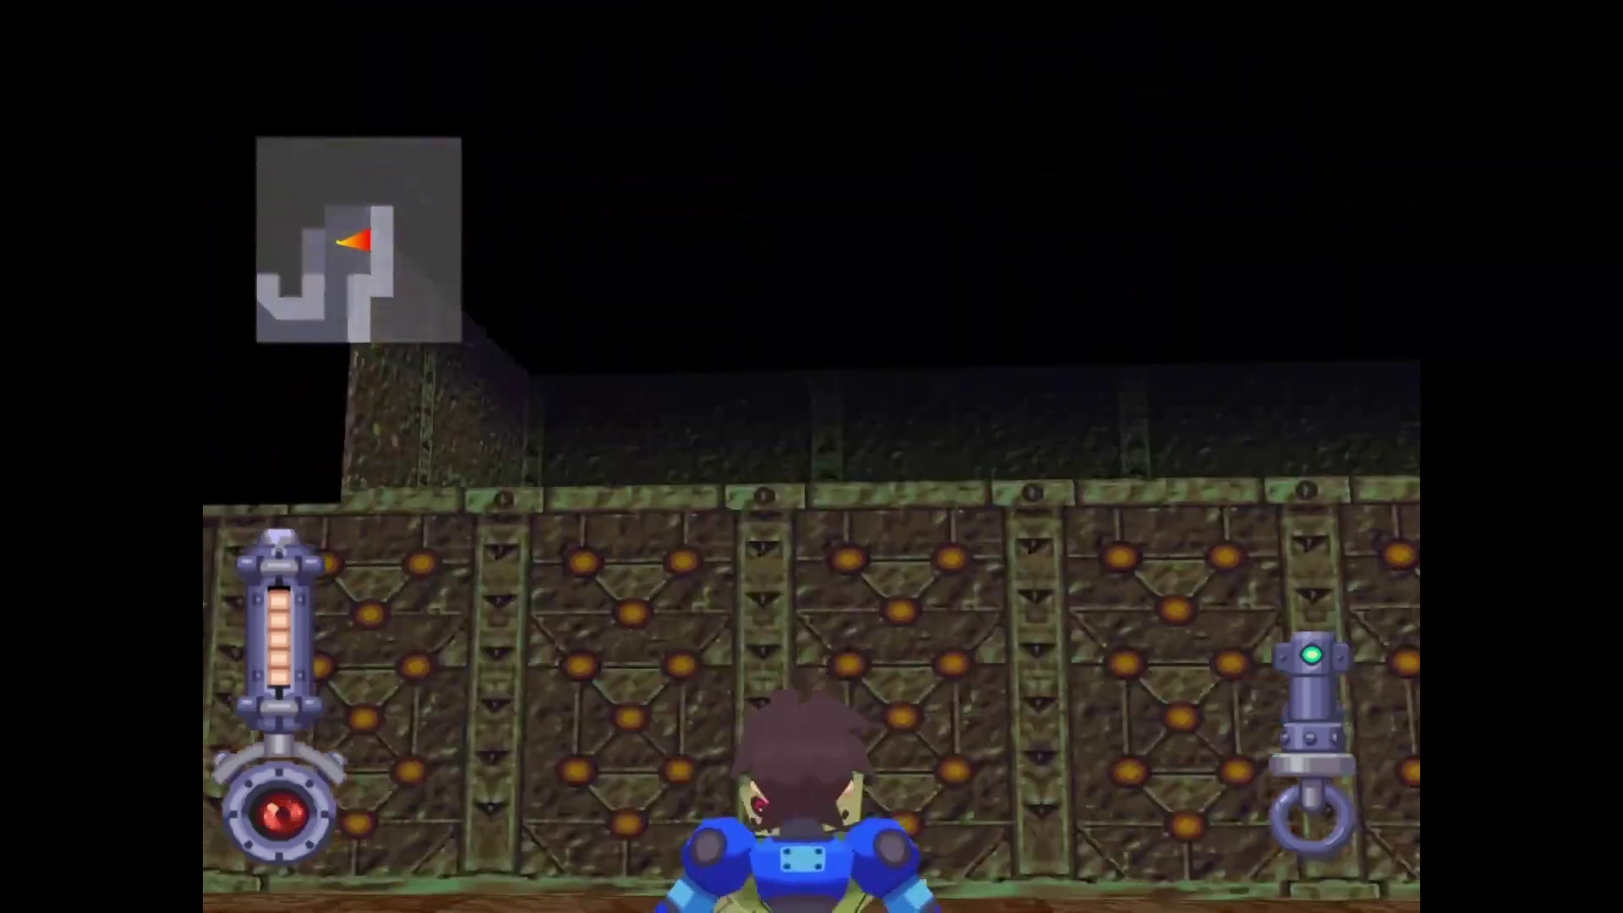
pyautogui.press('Right')
pyautogui.press('Up')
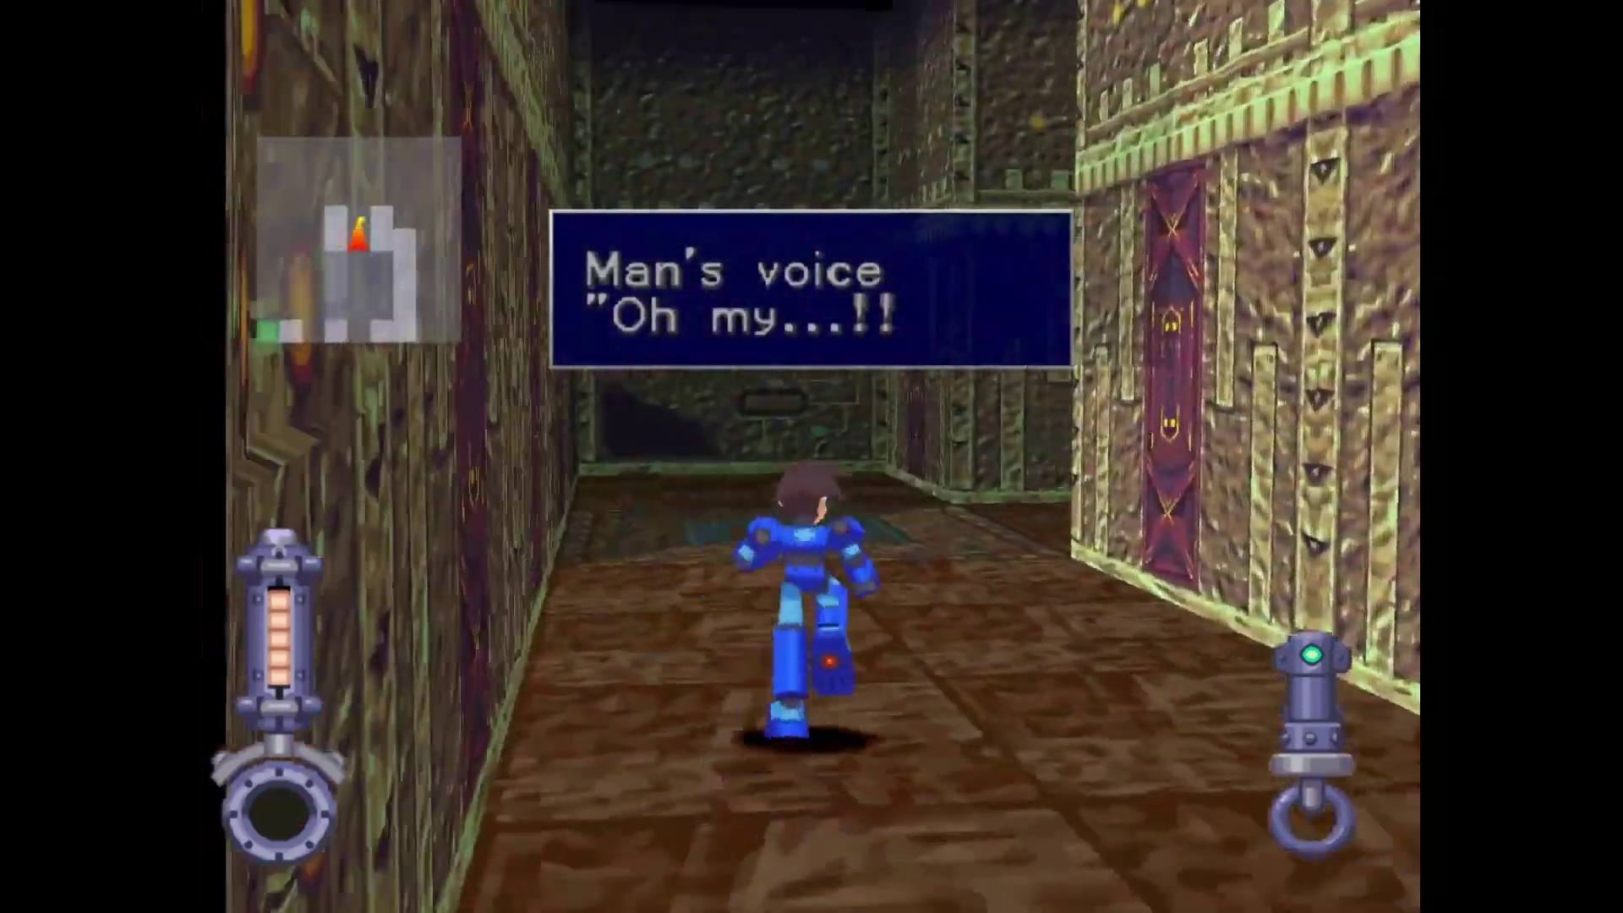
# Step: Run to the hole in the wall, examine it and collect the refractor shard
pyautogui.press('x')
pyautogui.press('Up')
pyautogui.press('Left')
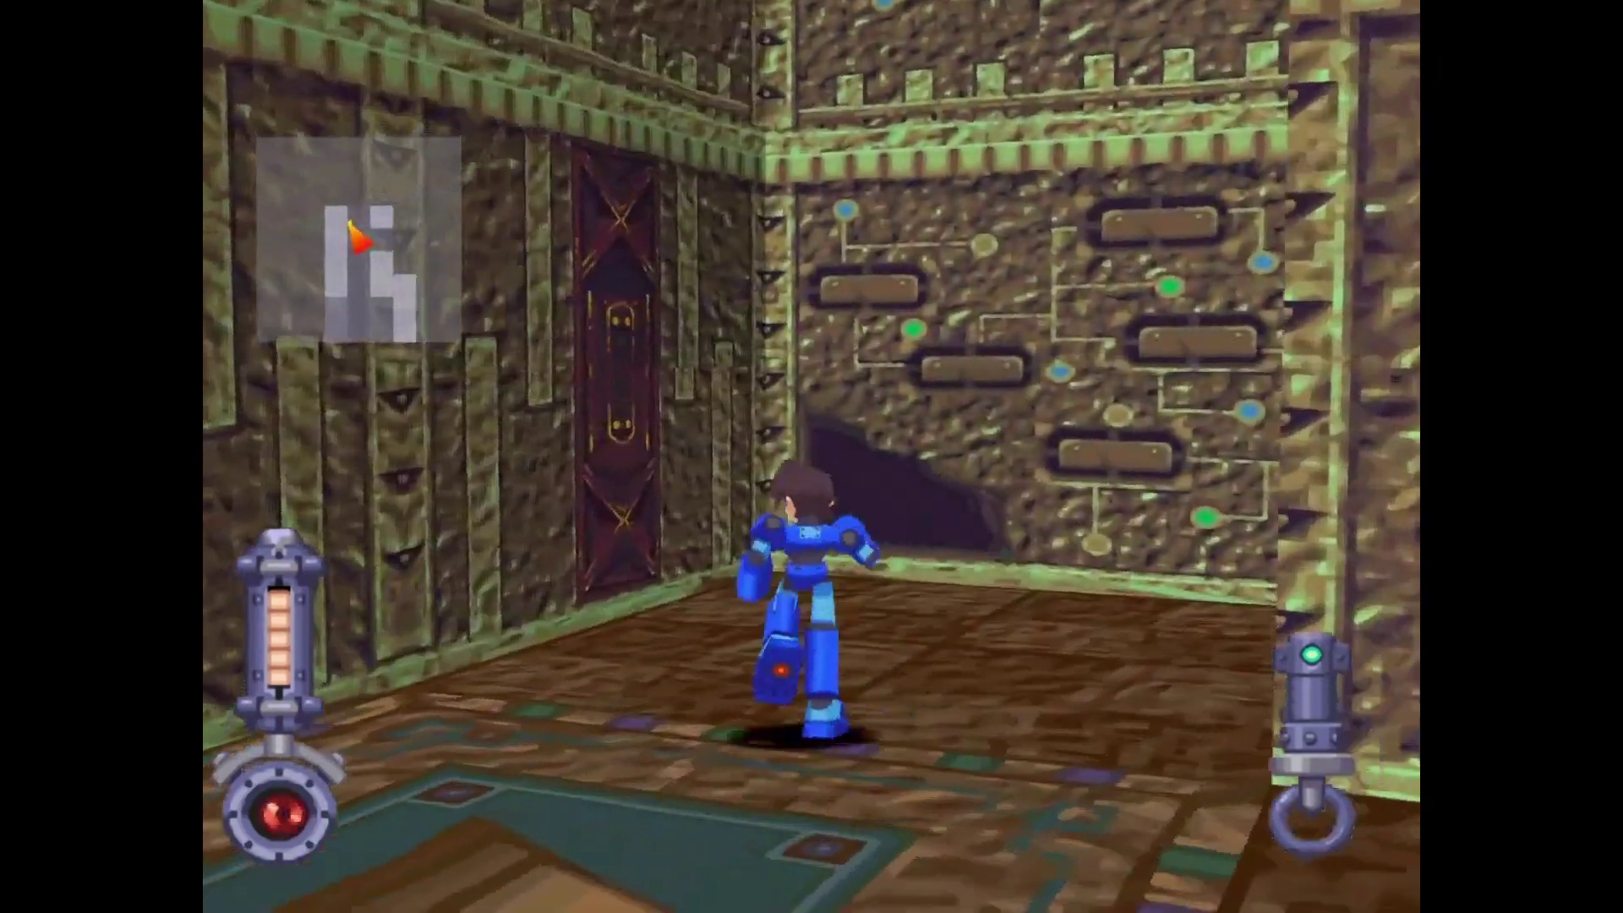
pyautogui.press('Up')
pyautogui.press('x')
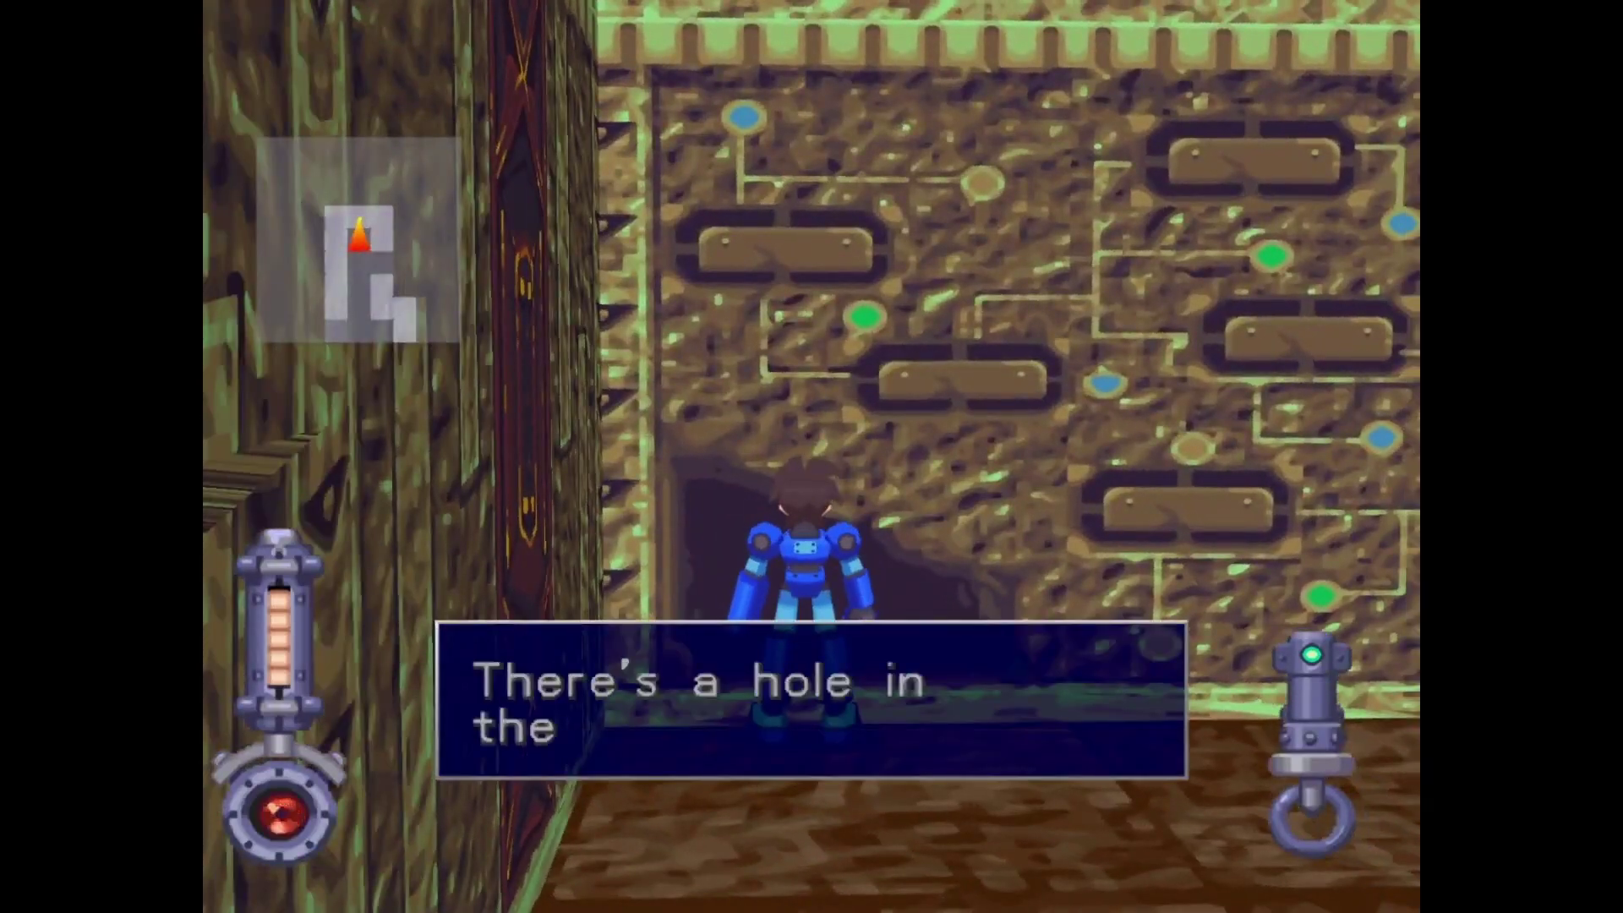
pyautogui.press('x')
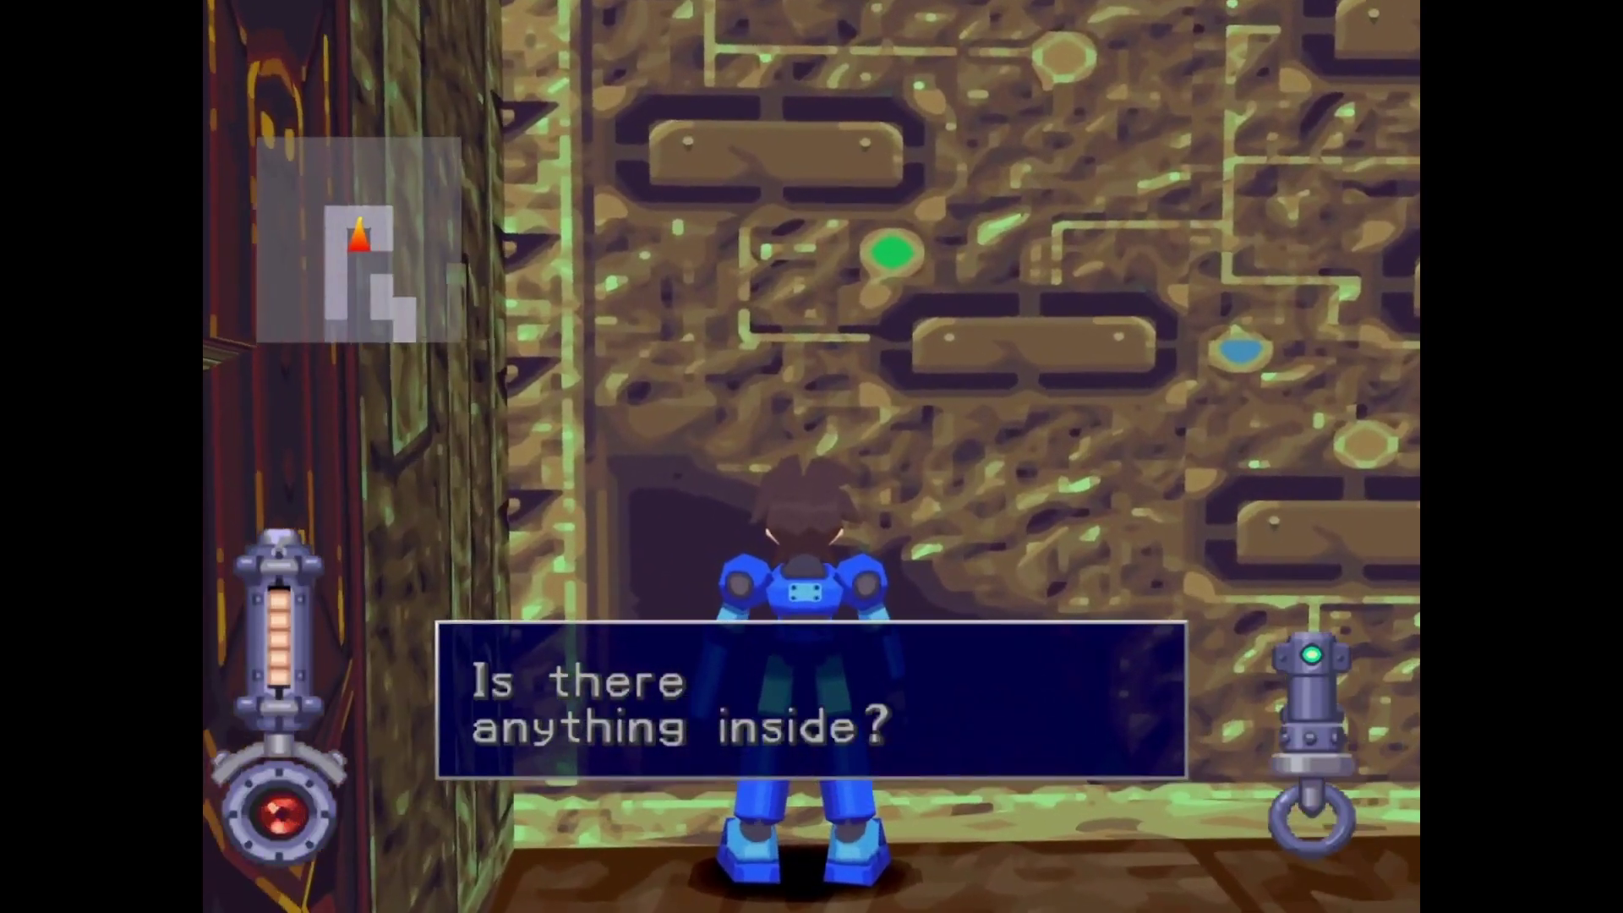
pyautogui.press('x')
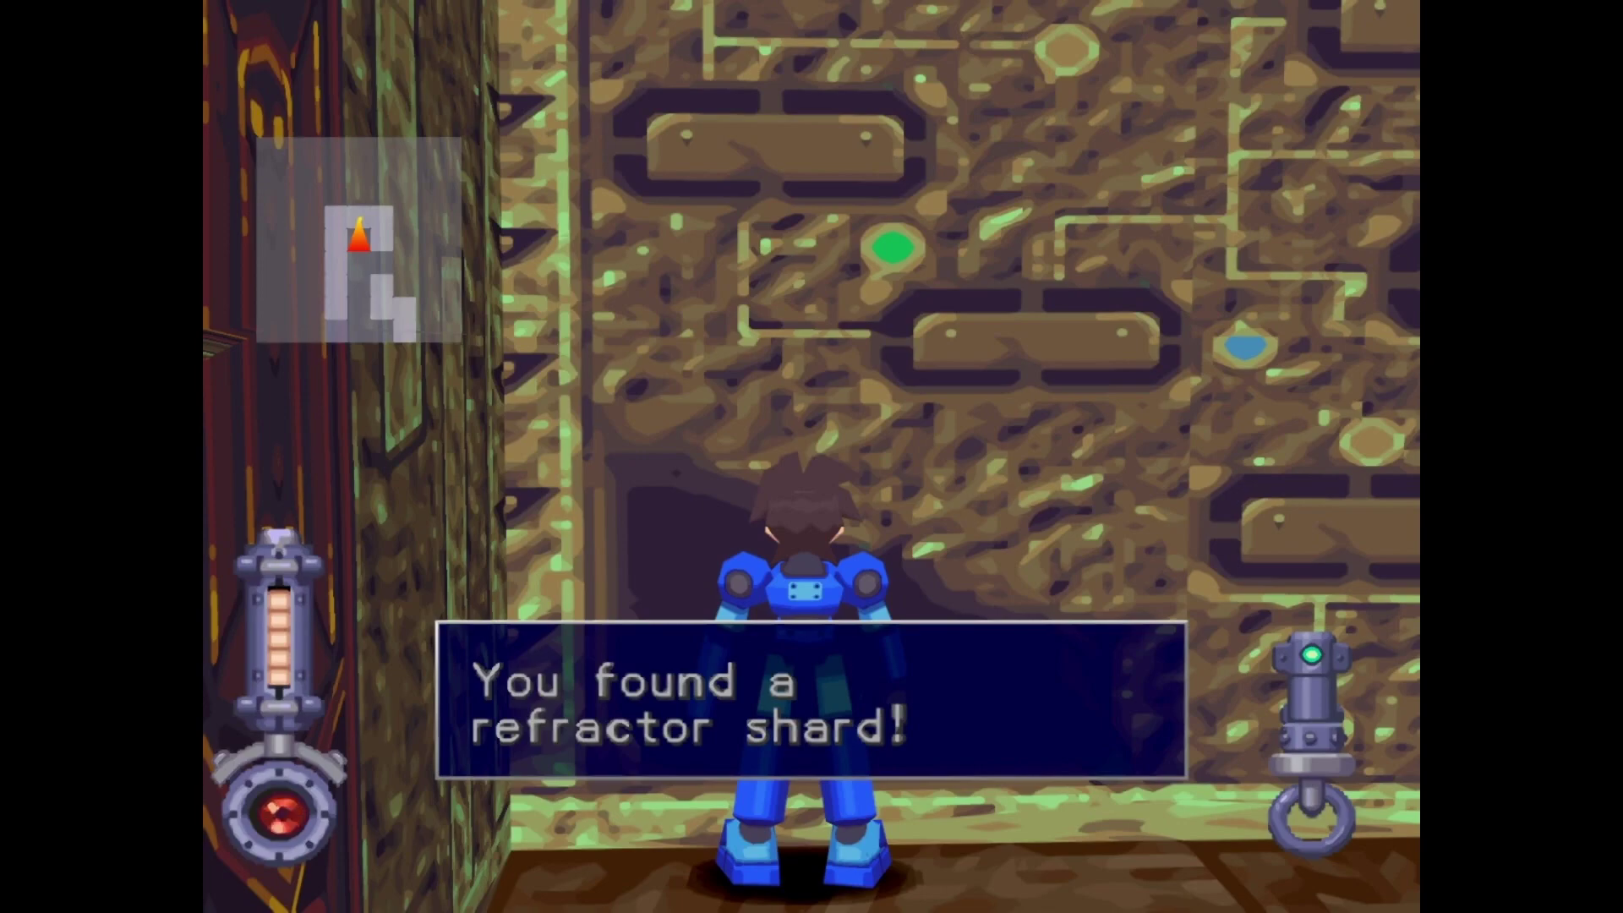
pyautogui.press('x')
pyautogui.press('x')
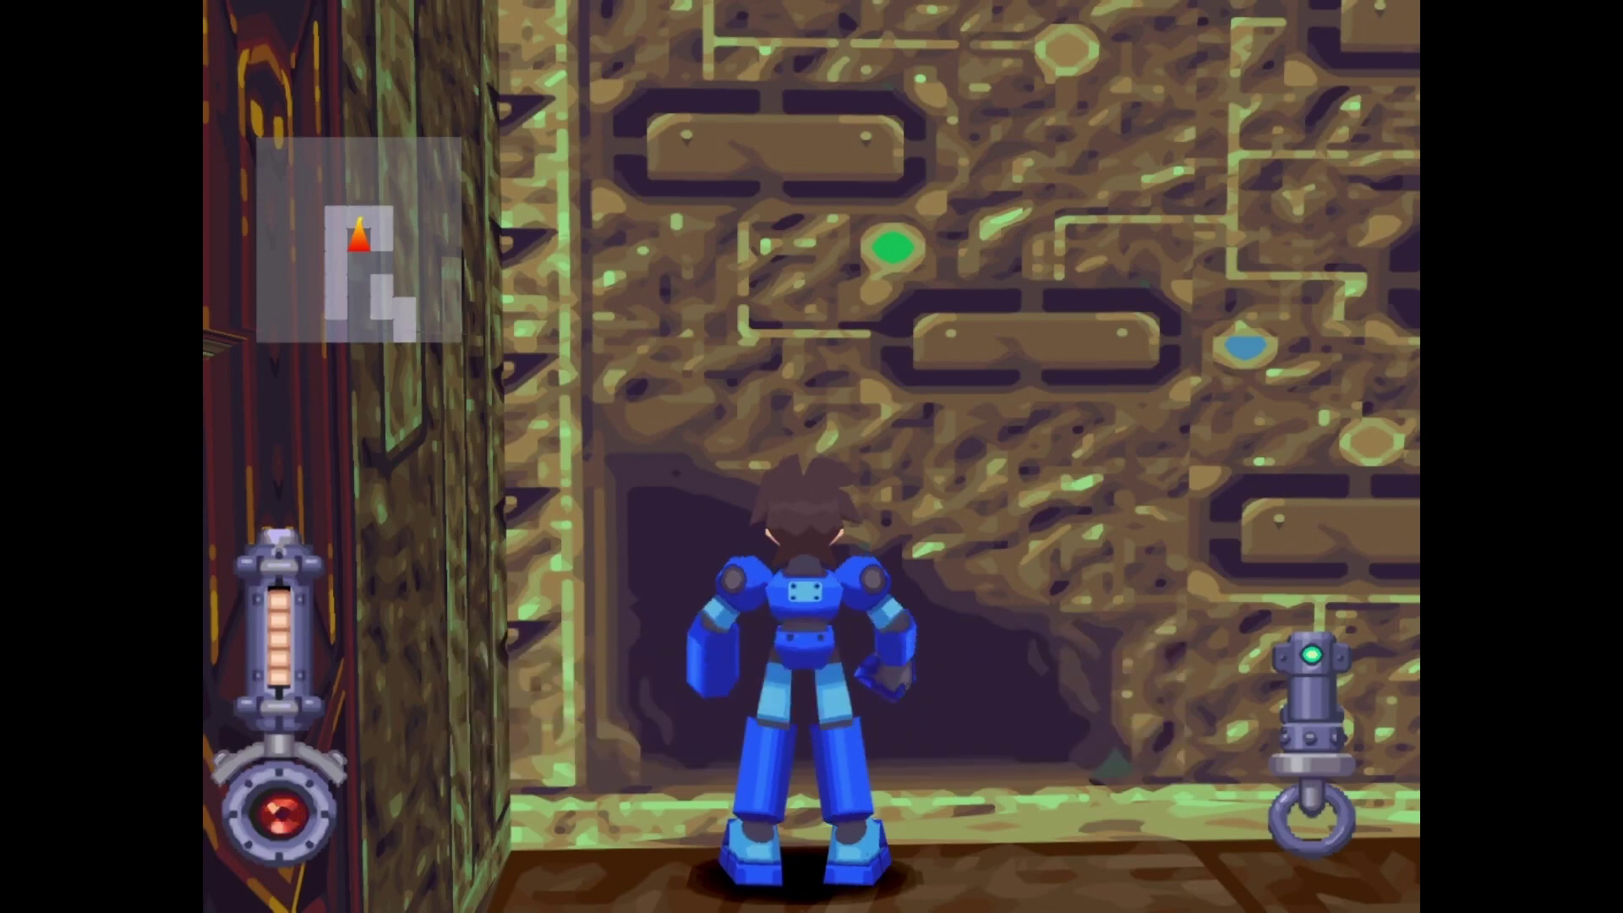
pyautogui.press('Left')
pyautogui.press('Up')
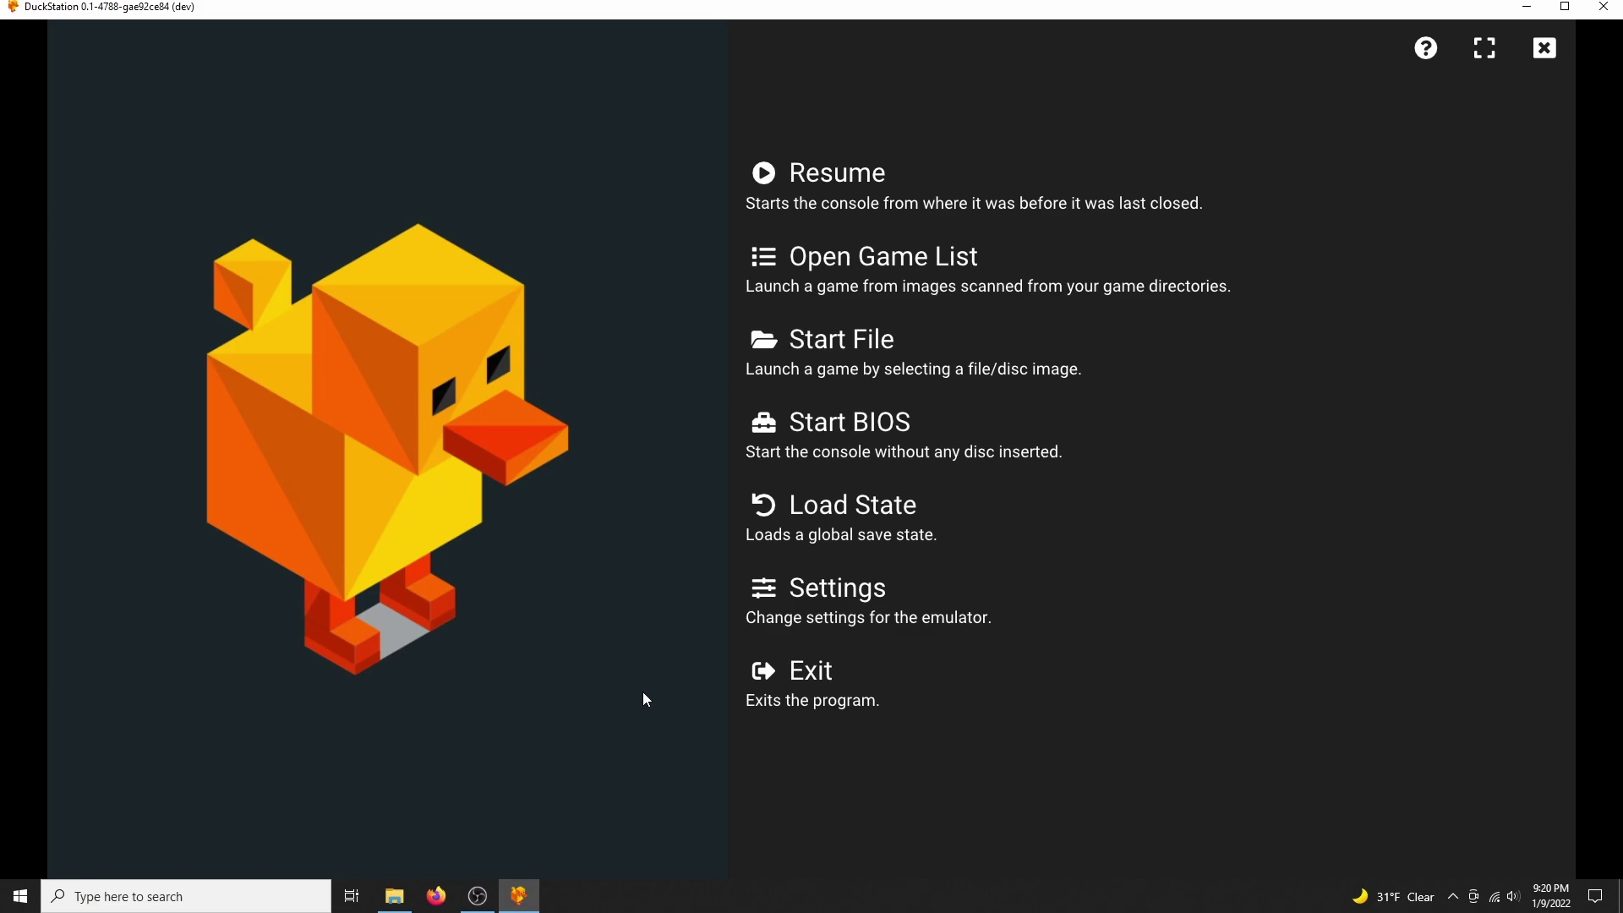
# Step: Add Desktop\ROMs as a Game List search directory, then return to the main menu
pyautogui.click(781, 607)
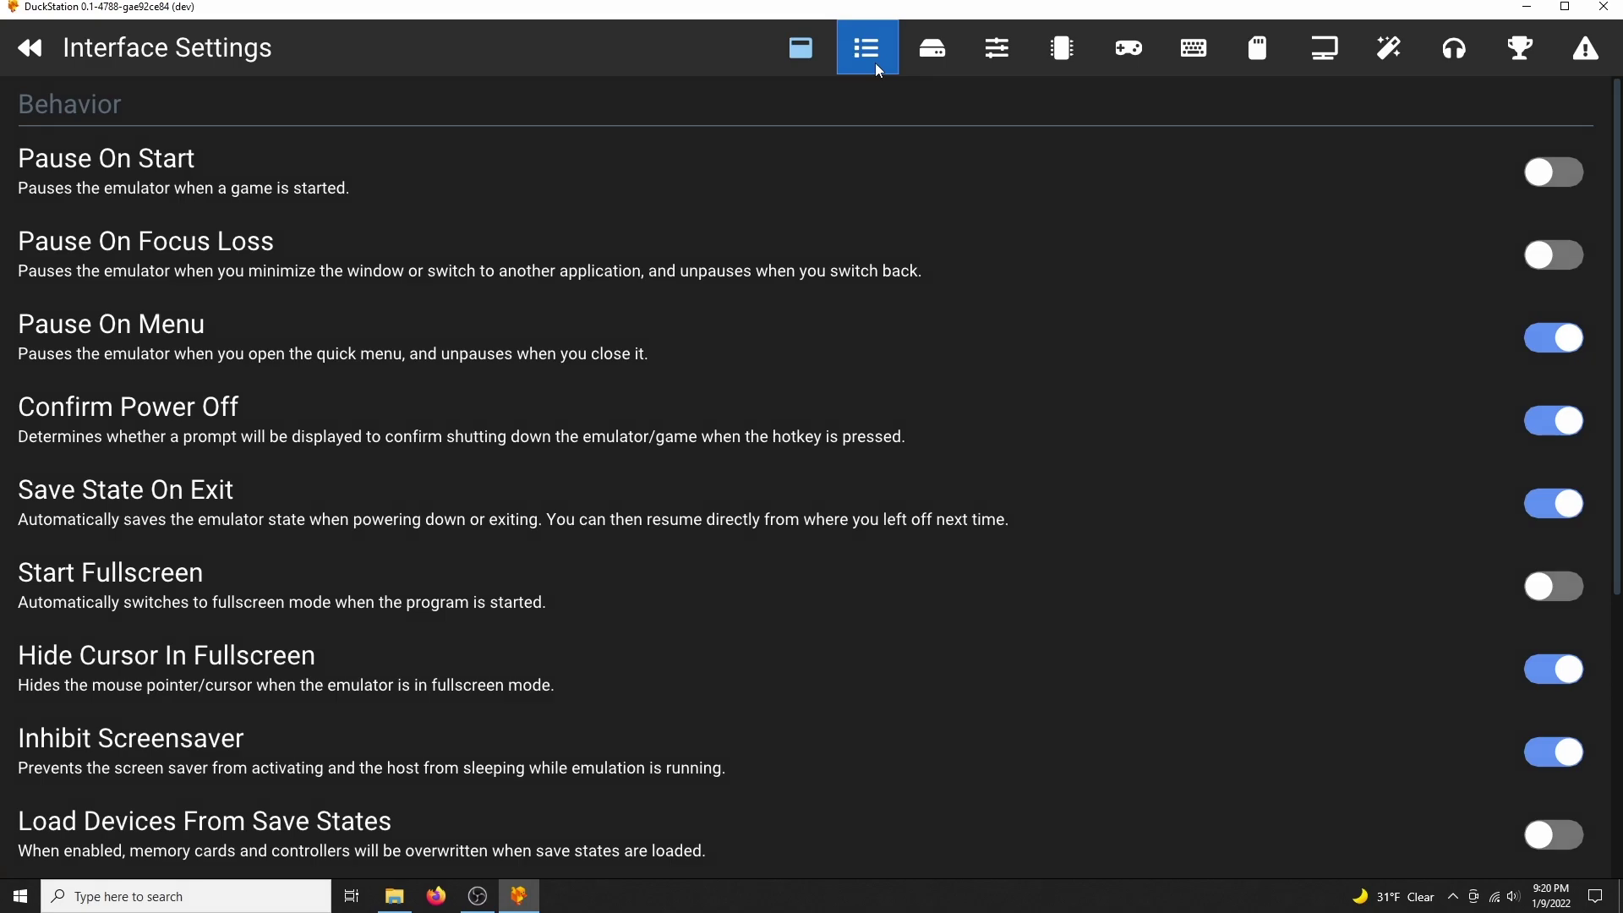
pyautogui.click(875, 63)
pyautogui.click(511, 170)
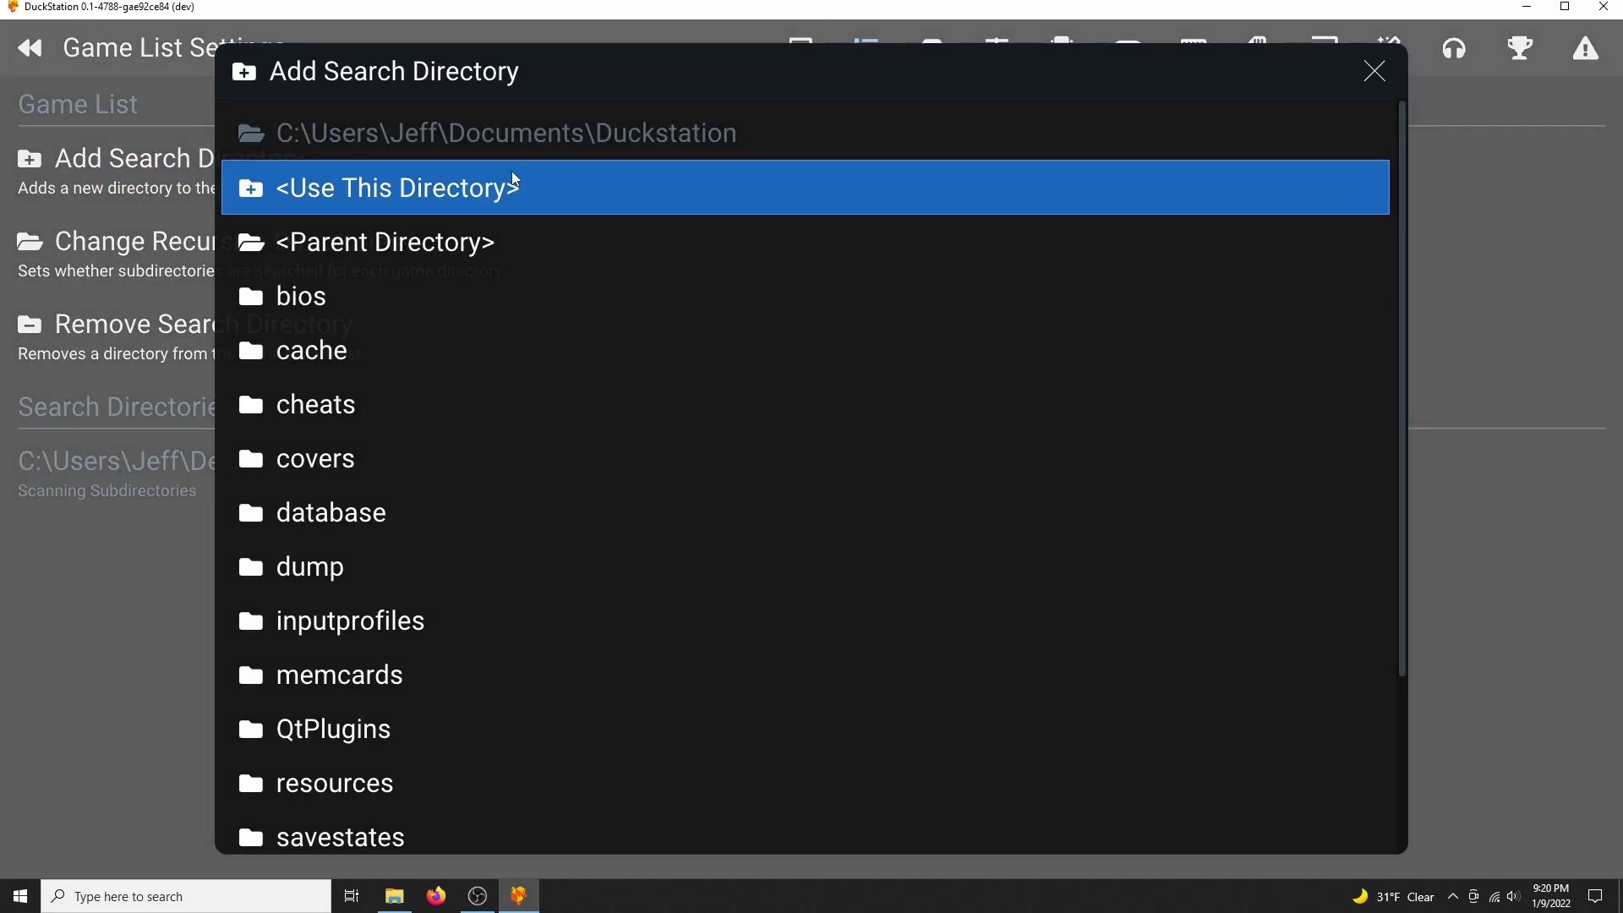
pyautogui.click(449, 243)
pyautogui.click(449, 244)
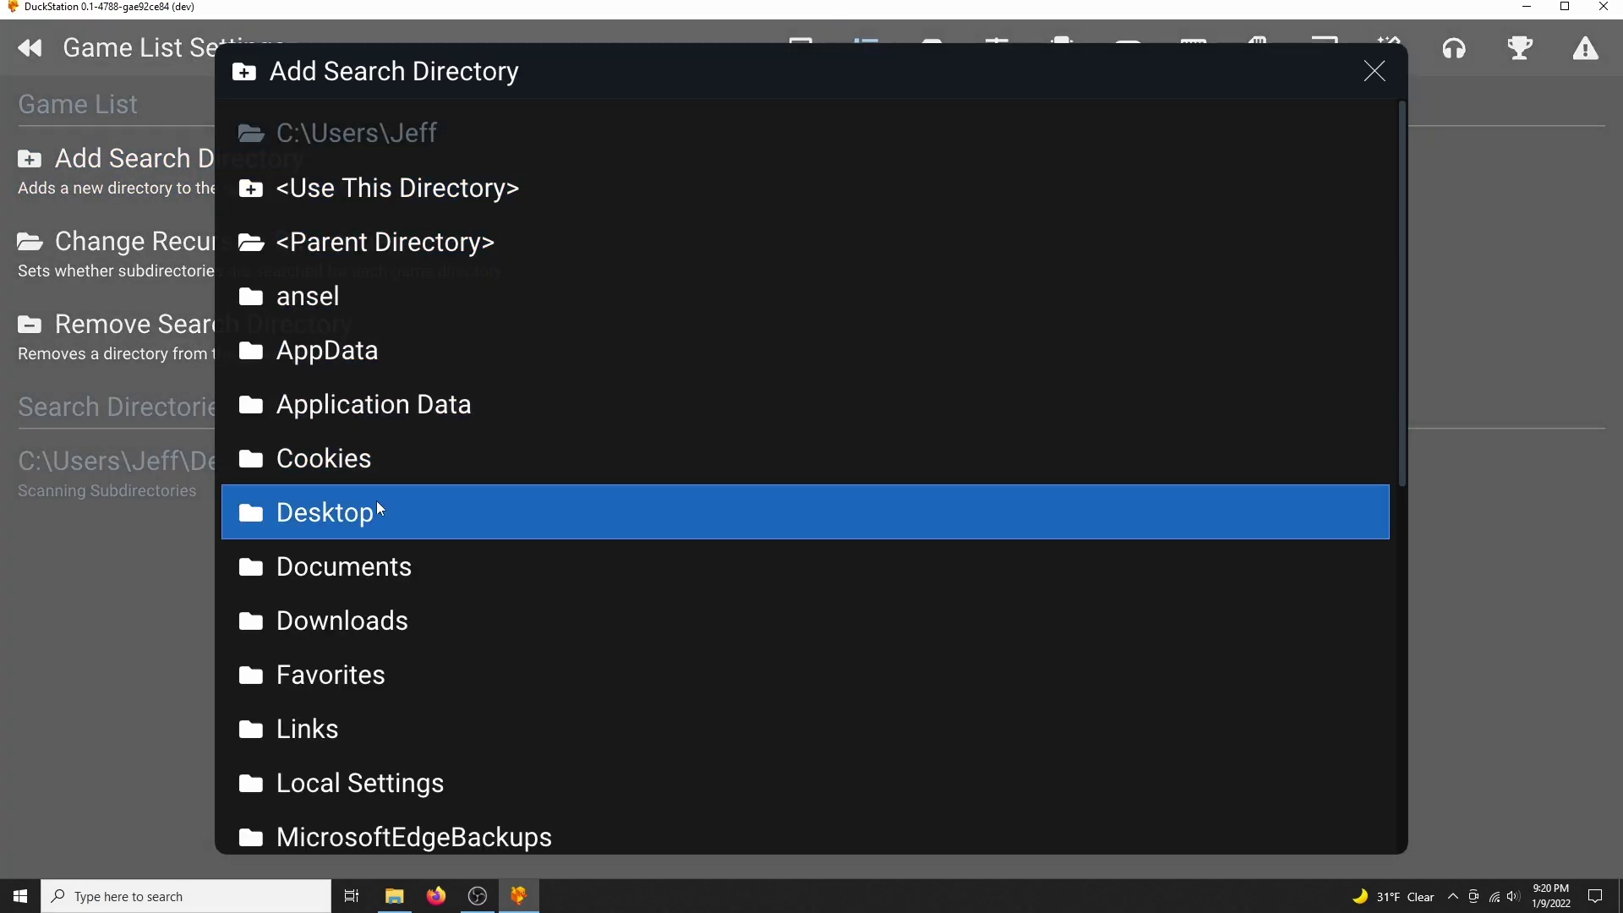
pyautogui.click(377, 504)
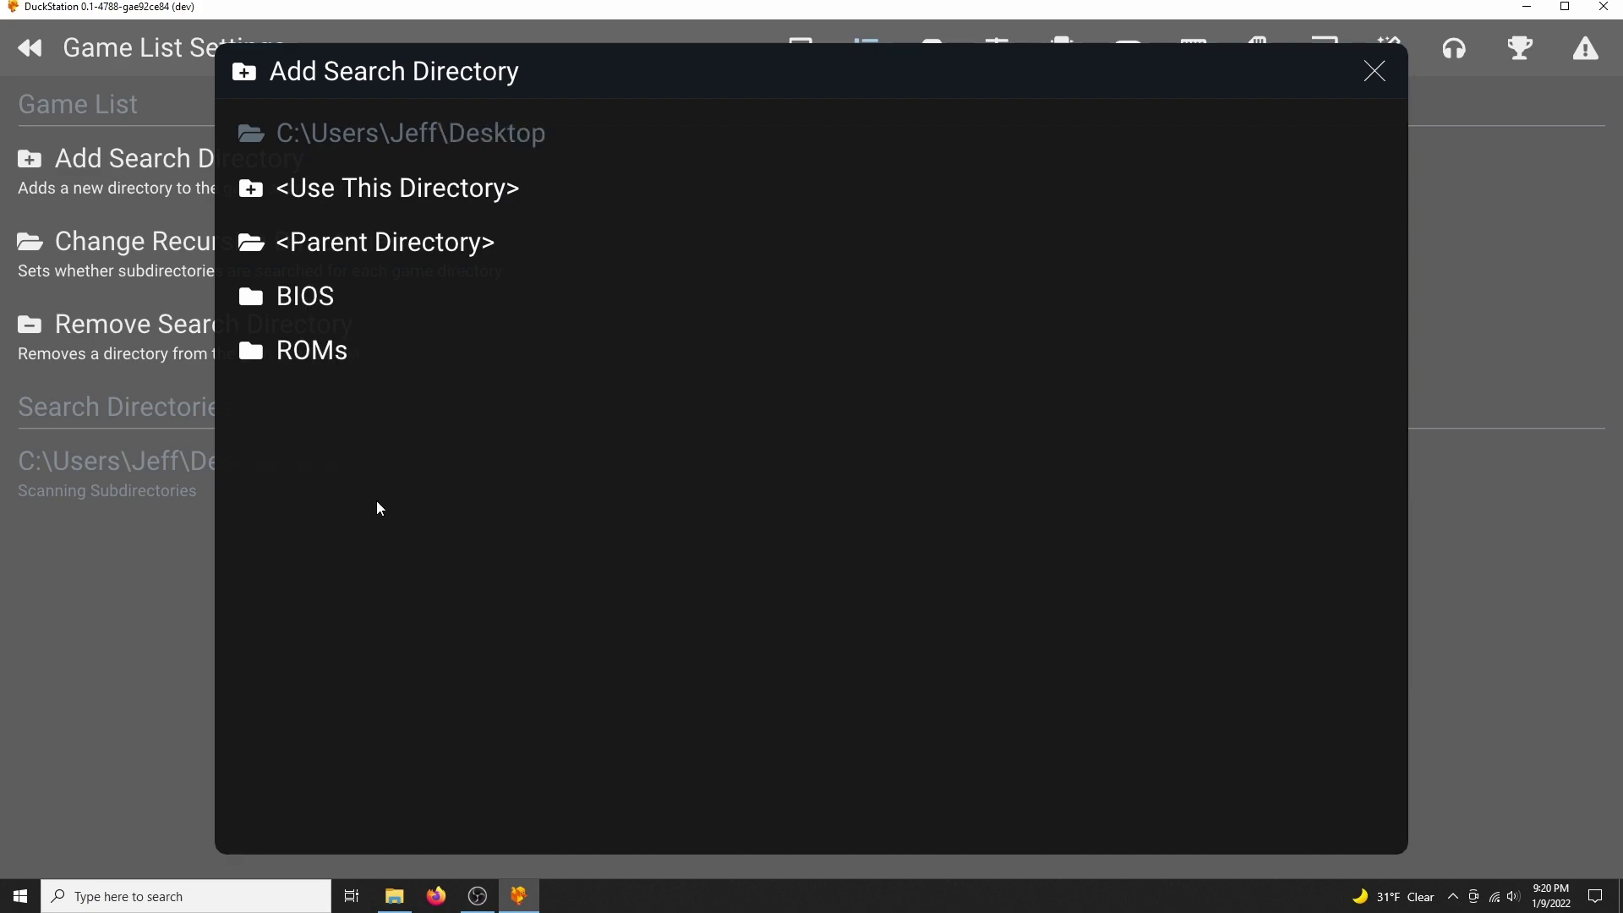
pyautogui.click(368, 349)
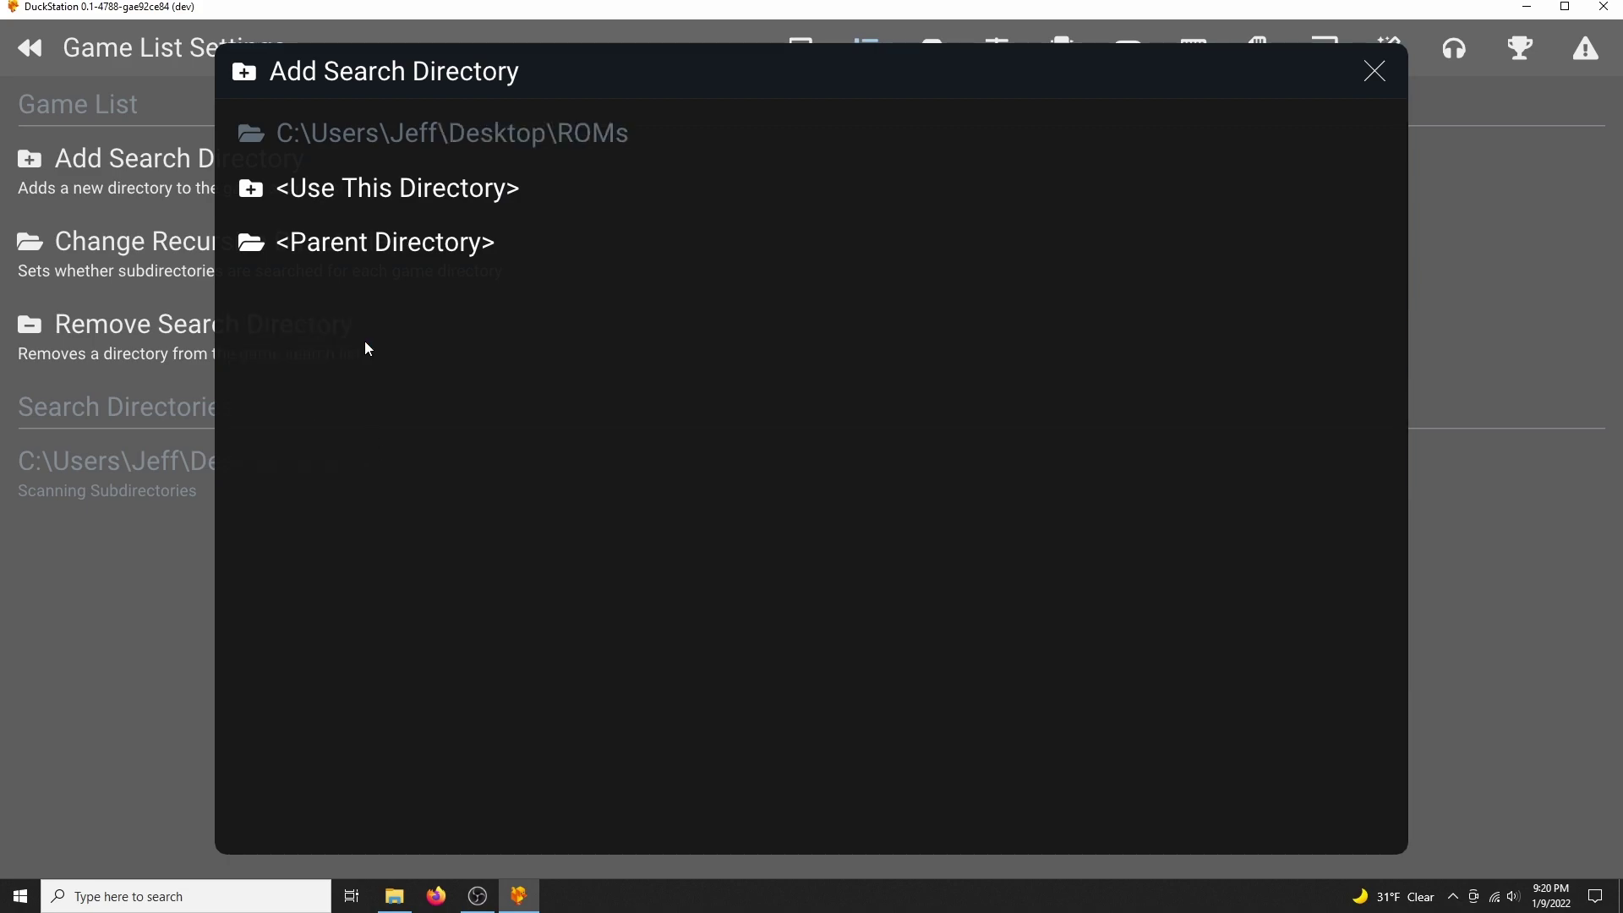
pyautogui.click(1375, 85)
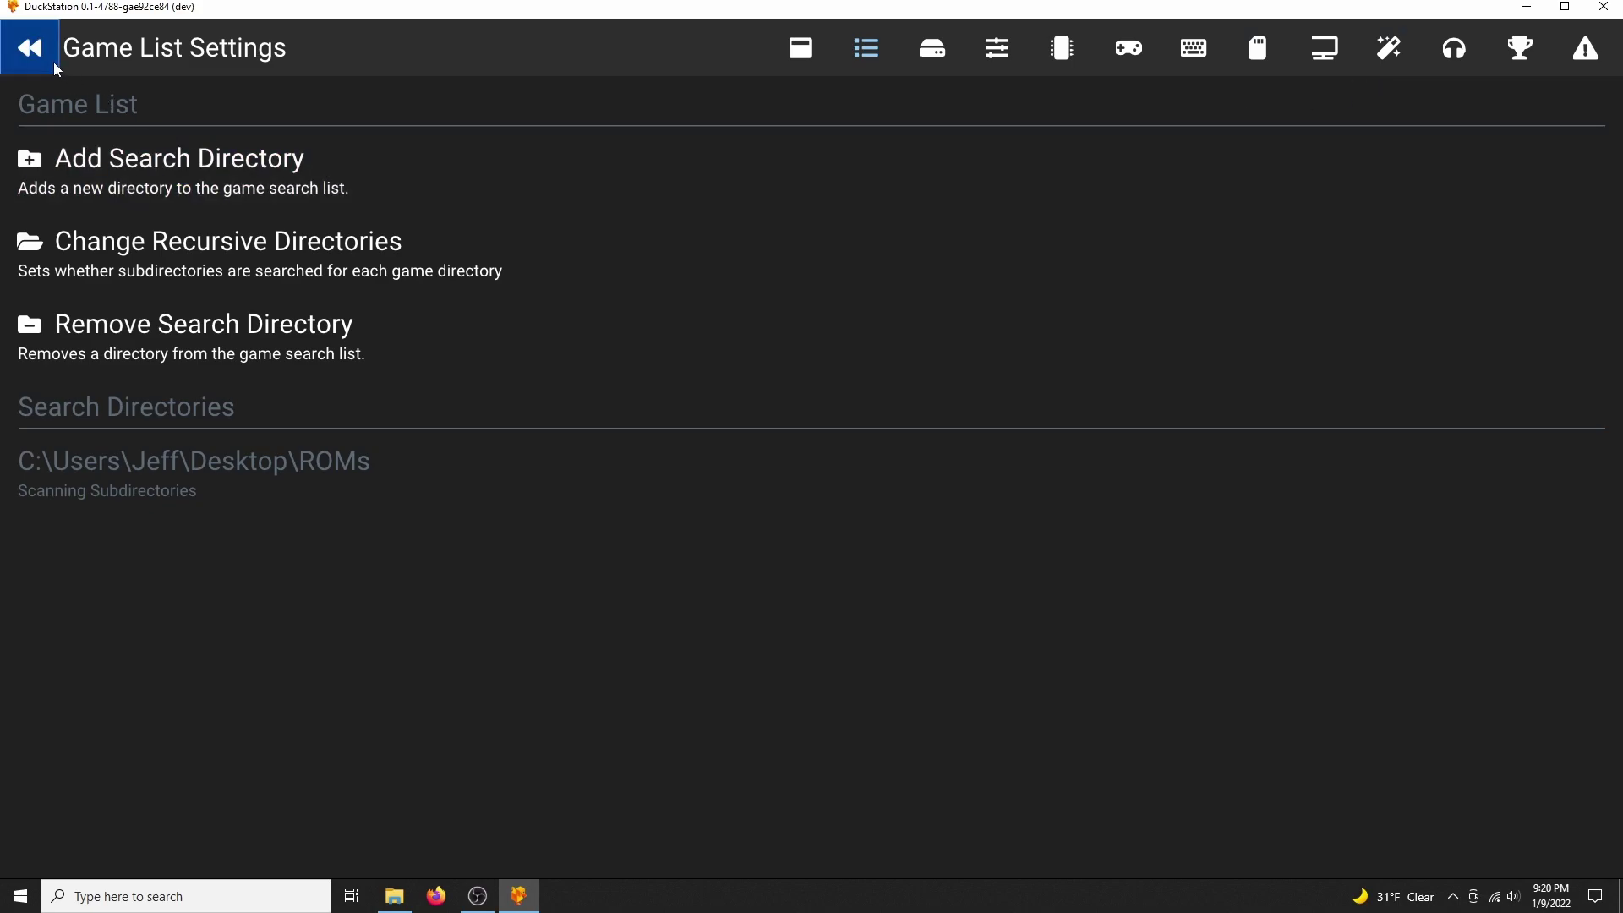
pyautogui.click(51, 59)
pyautogui.click(856, 292)
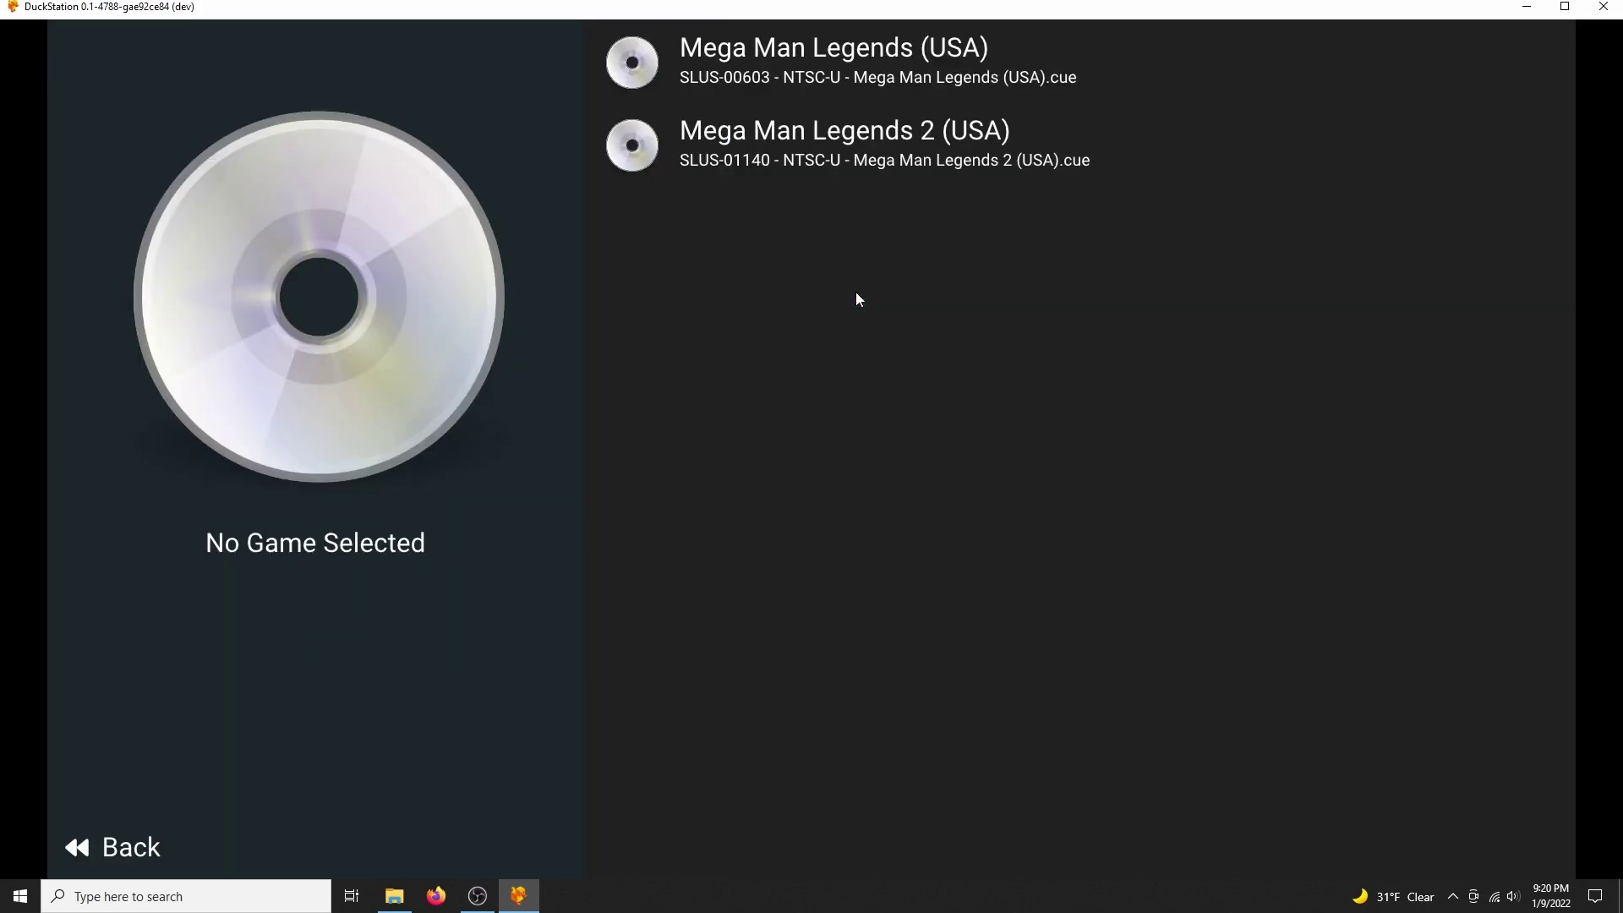
pyautogui.click(875, 54)
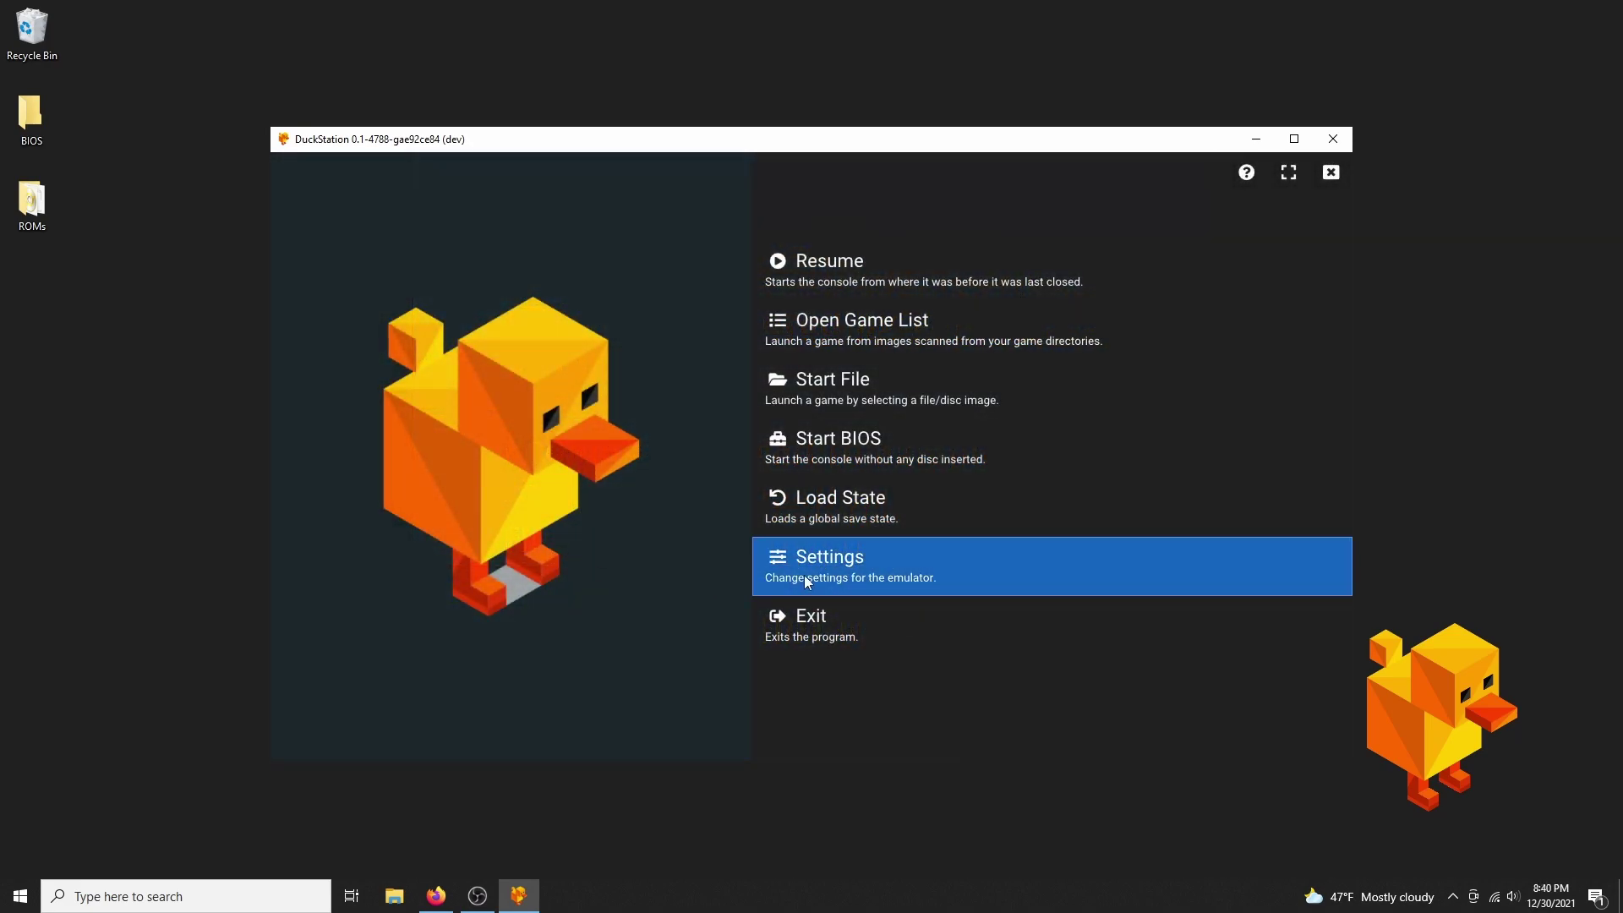
# Step: Set Enhancement internal resolution to 5x (for 1080p) and texture filtering to xBR (No Edge Blending)
pyautogui.click(806, 582)
pyautogui.click(1180, 180)
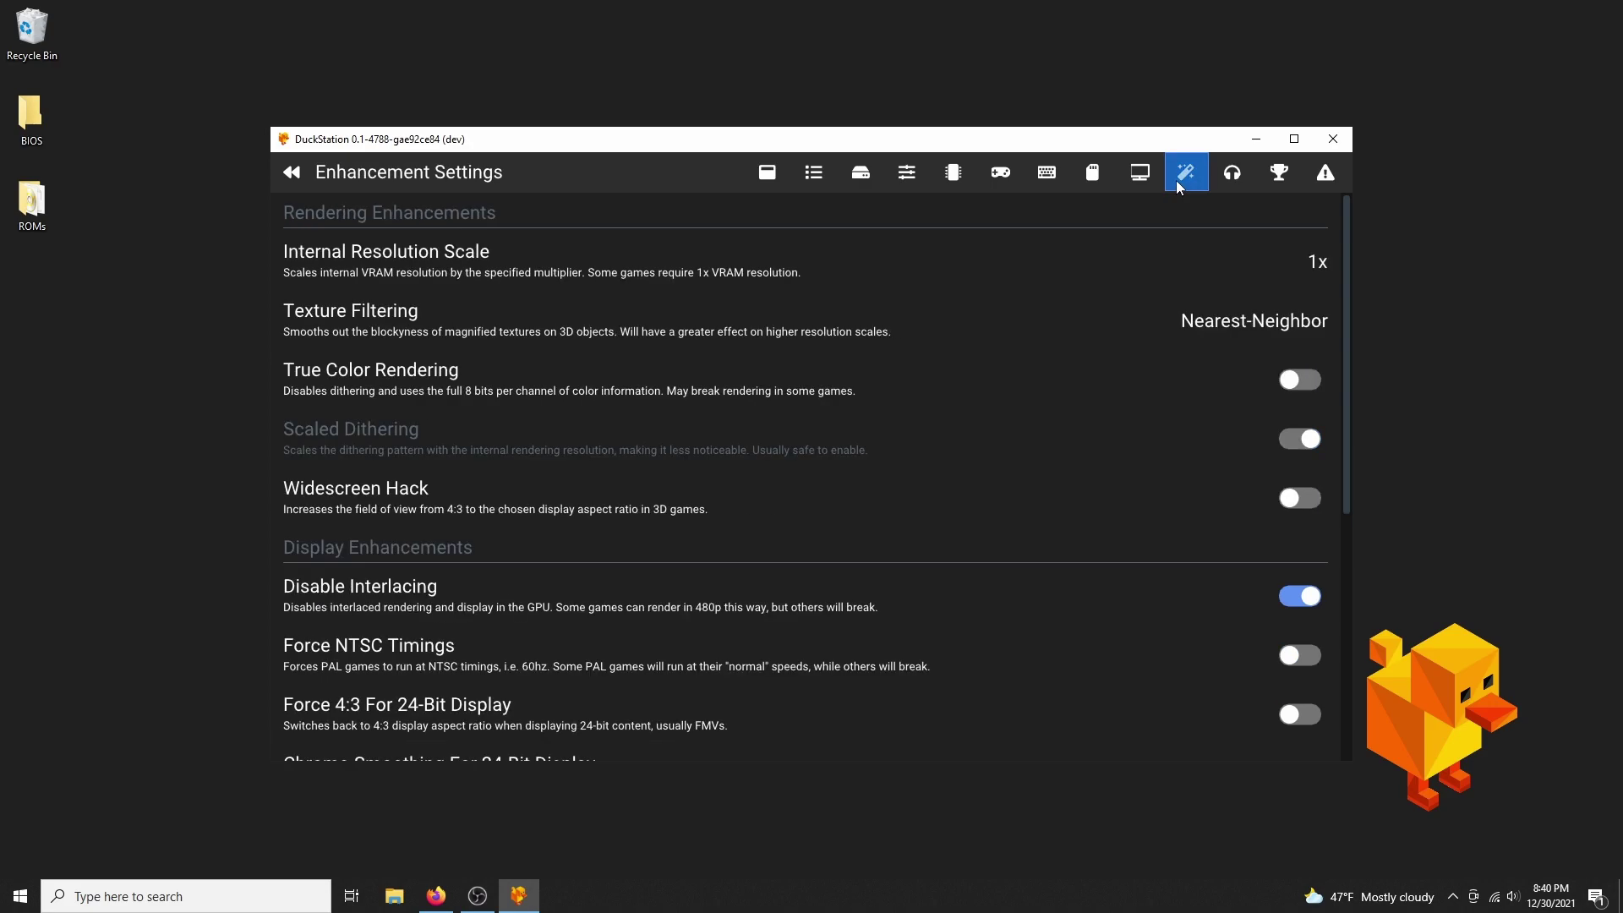
pyautogui.click(1216, 263)
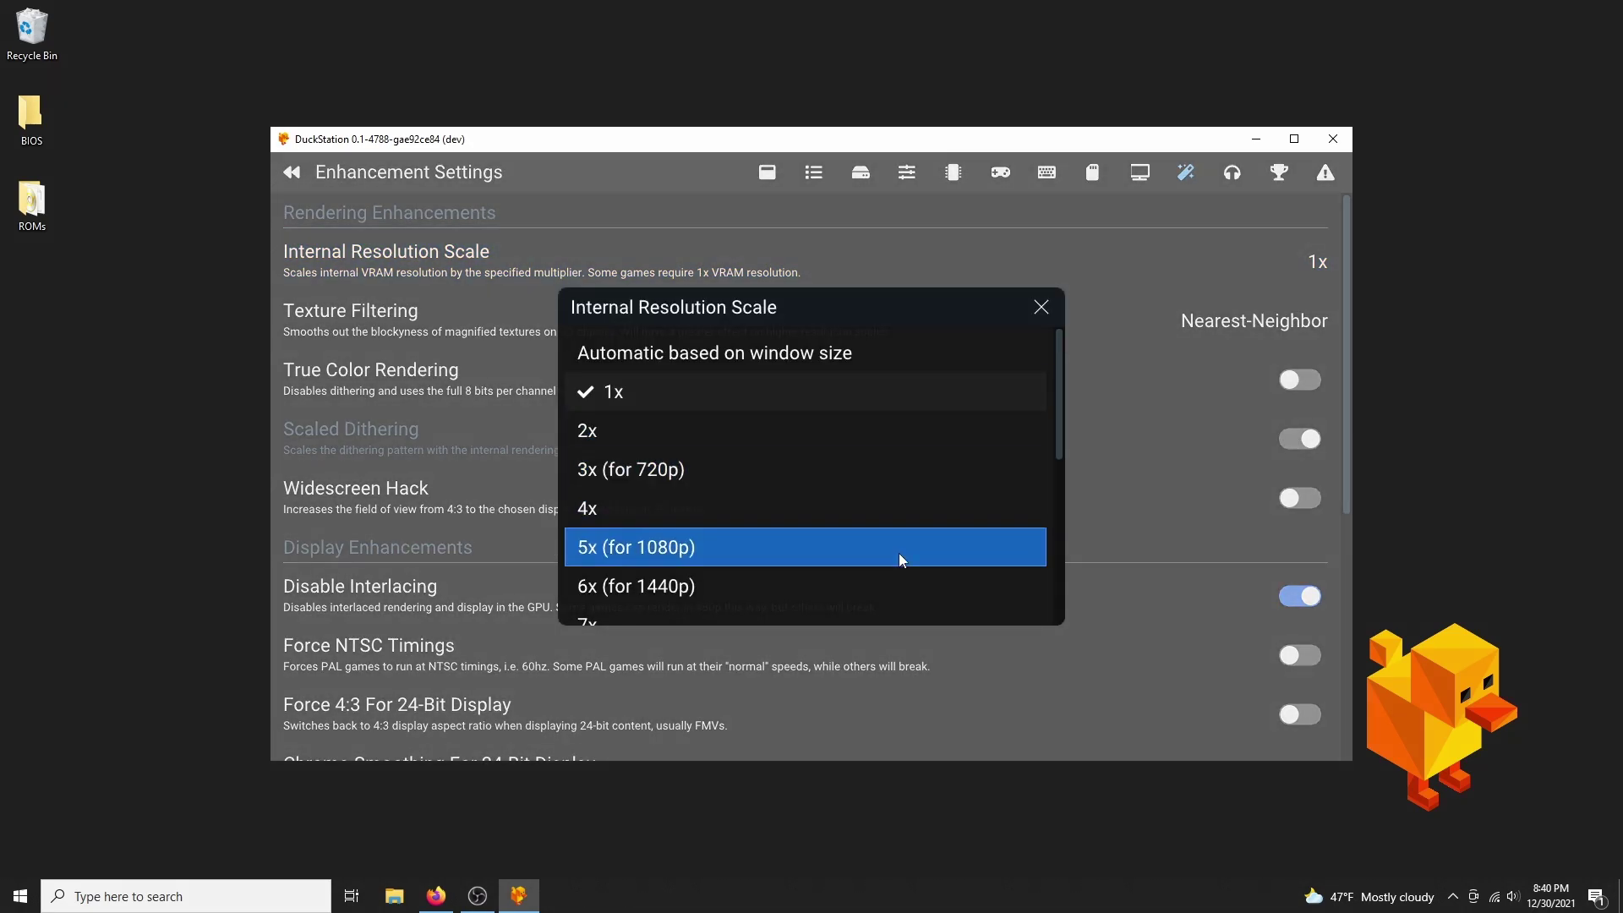
pyautogui.click(899, 553)
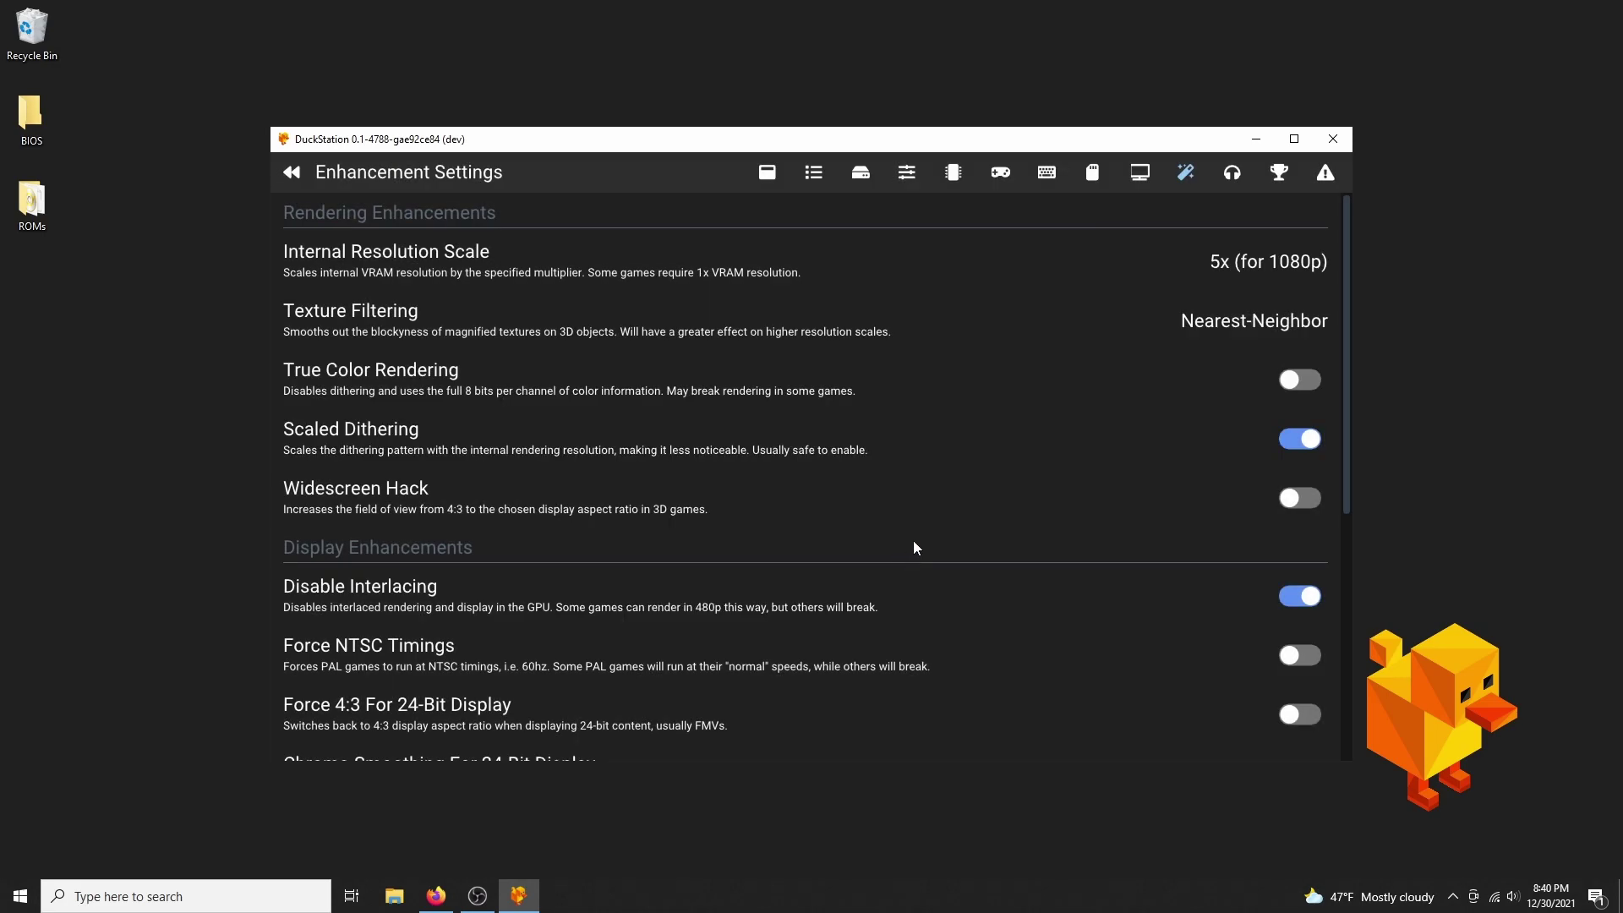
pyautogui.click(1084, 335)
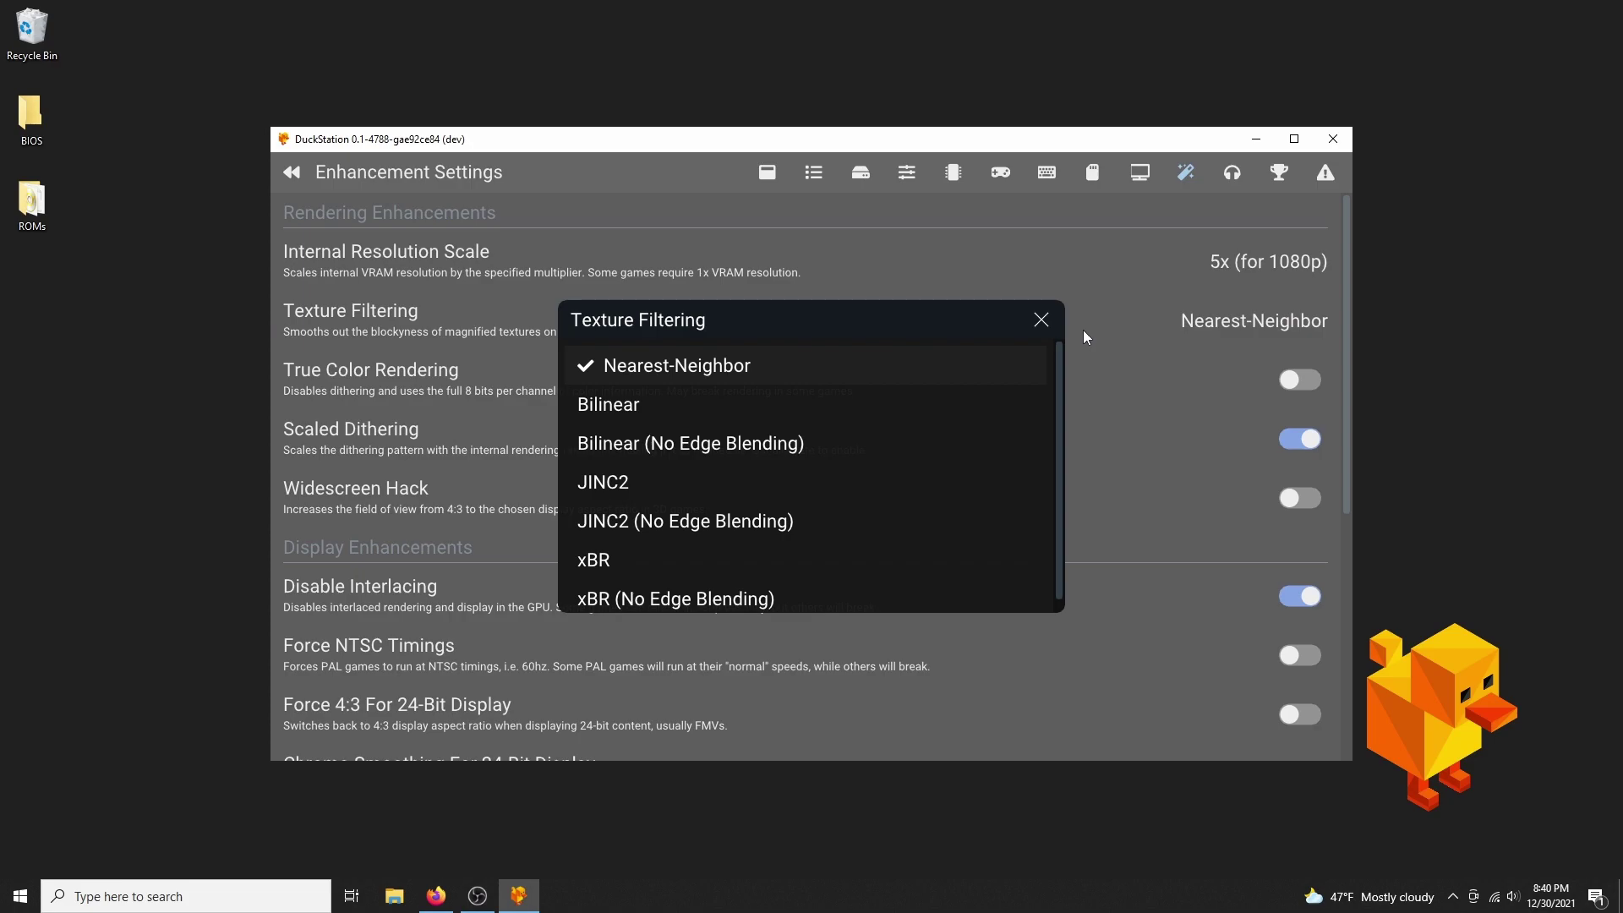
pyautogui.moveTo(1057, 408); pyautogui.dragTo(1057, 464)
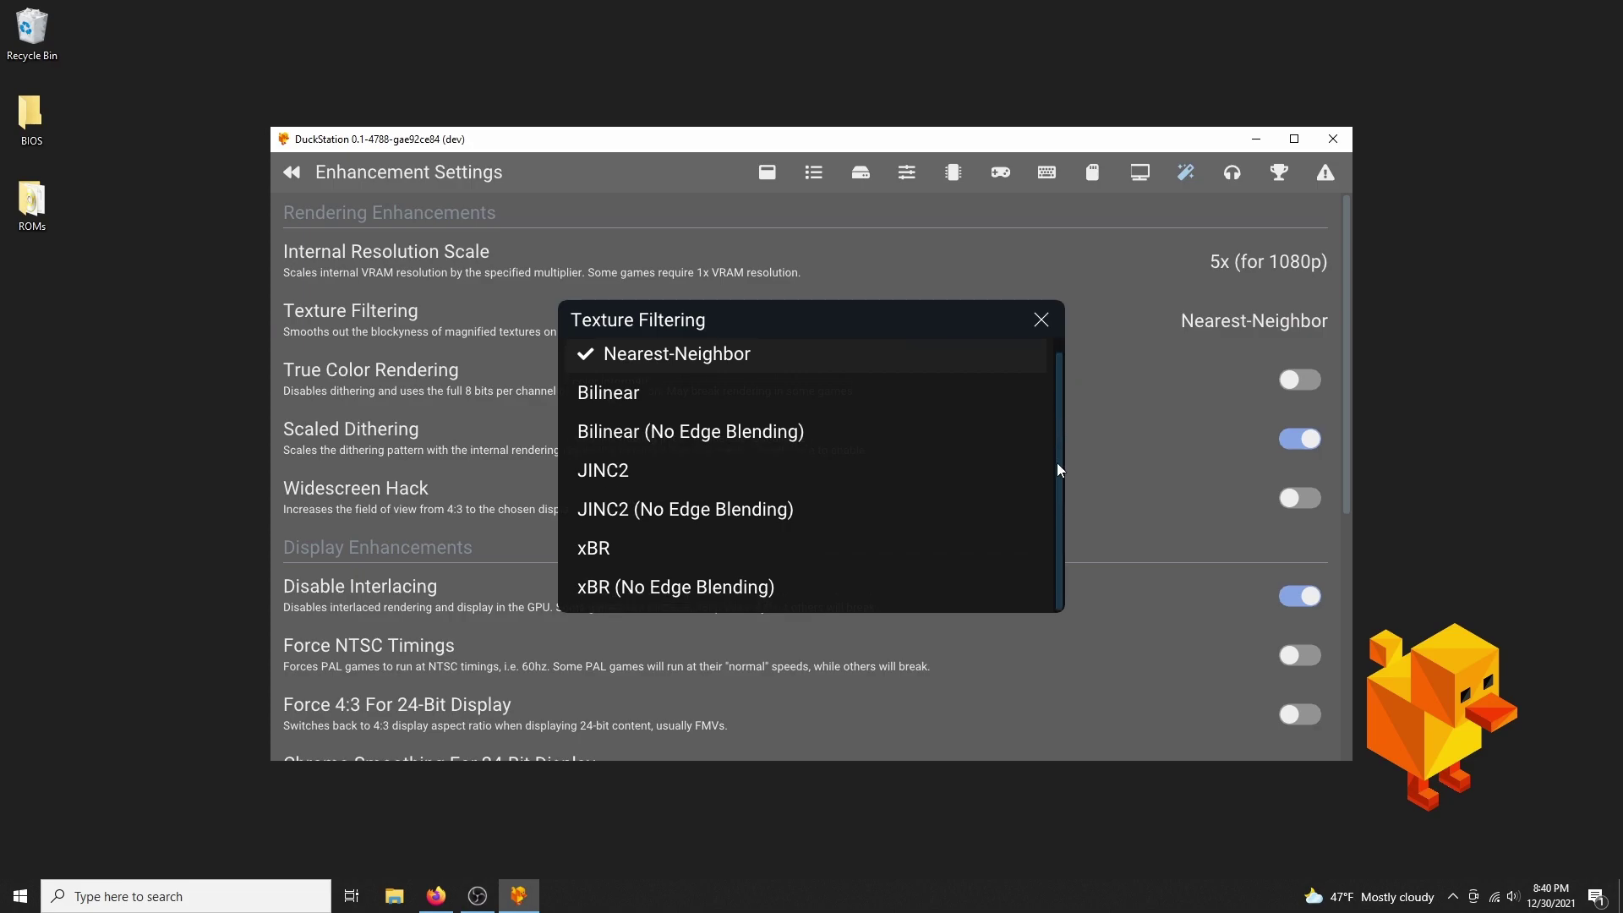
pyautogui.click(954, 587)
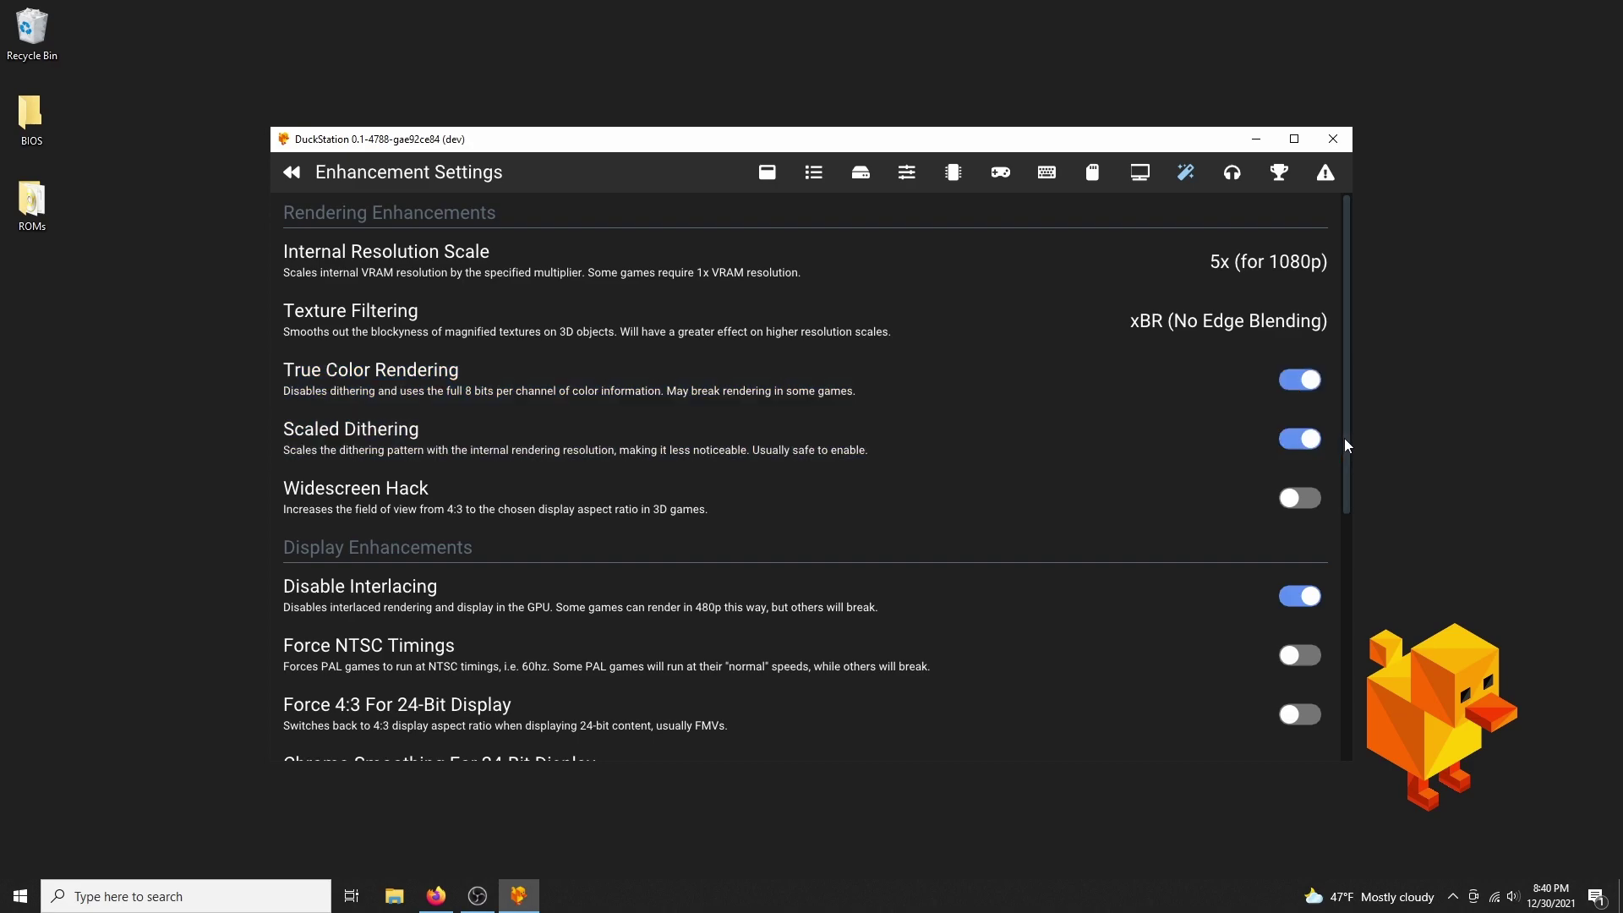
# Step: Enable PGXP Geometry Correction, then leave settings for the main menu
pyautogui.moveTo(1345, 438); pyautogui.dragTo(1334, 560)
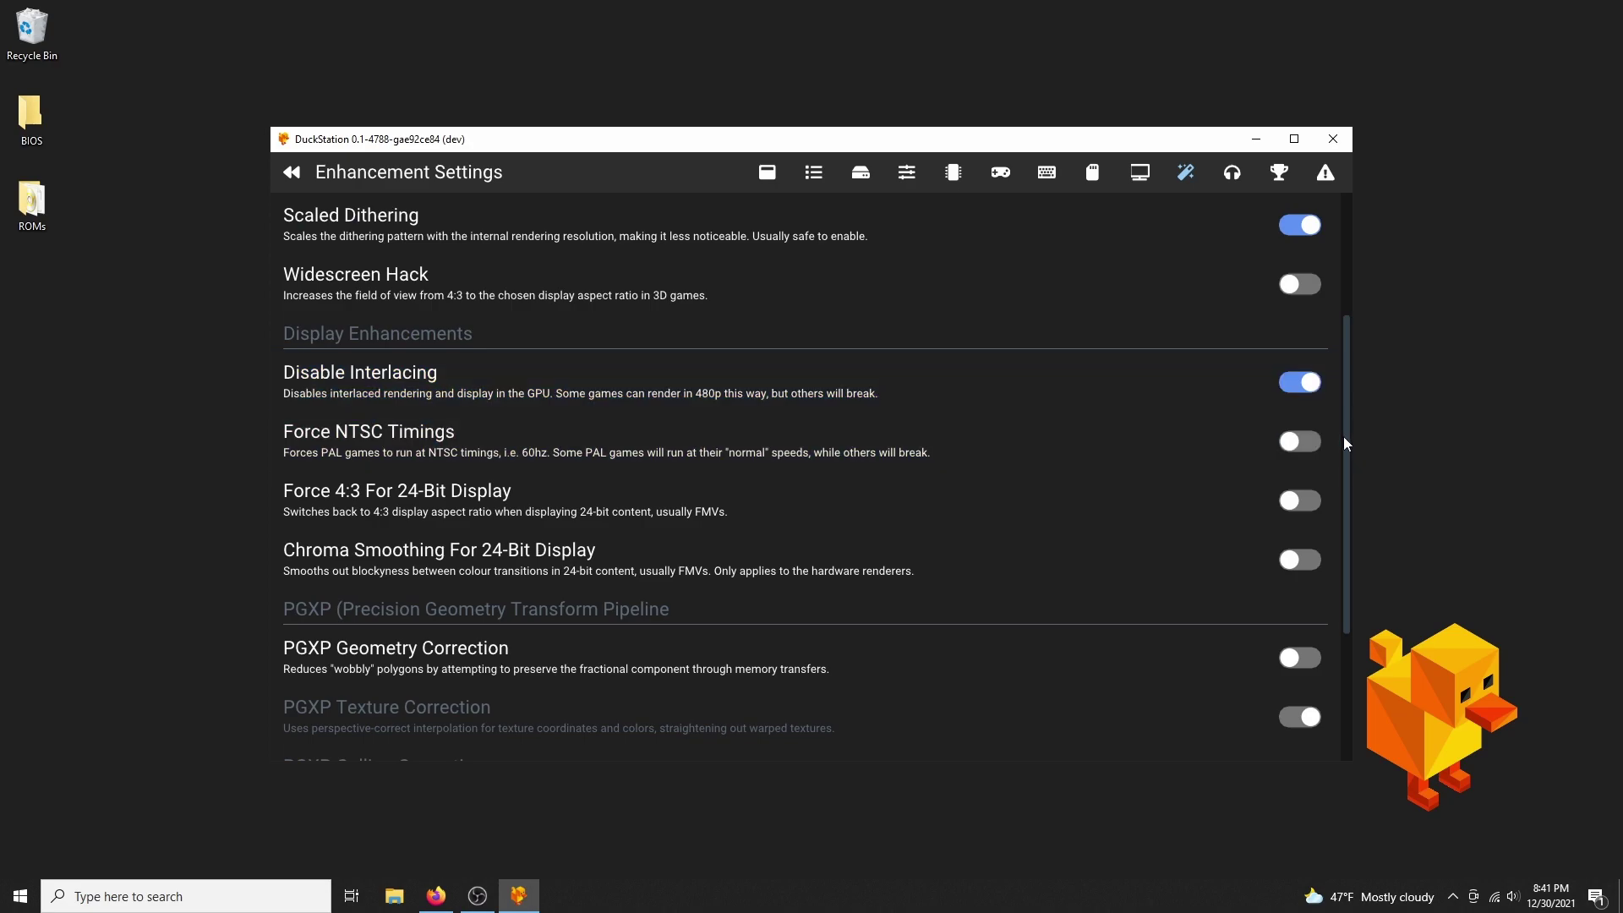
pyautogui.moveTo(1344, 438); pyautogui.dragTo(1336, 535)
pyautogui.scroll(-1, 1337, 540)
pyautogui.click(1302, 436)
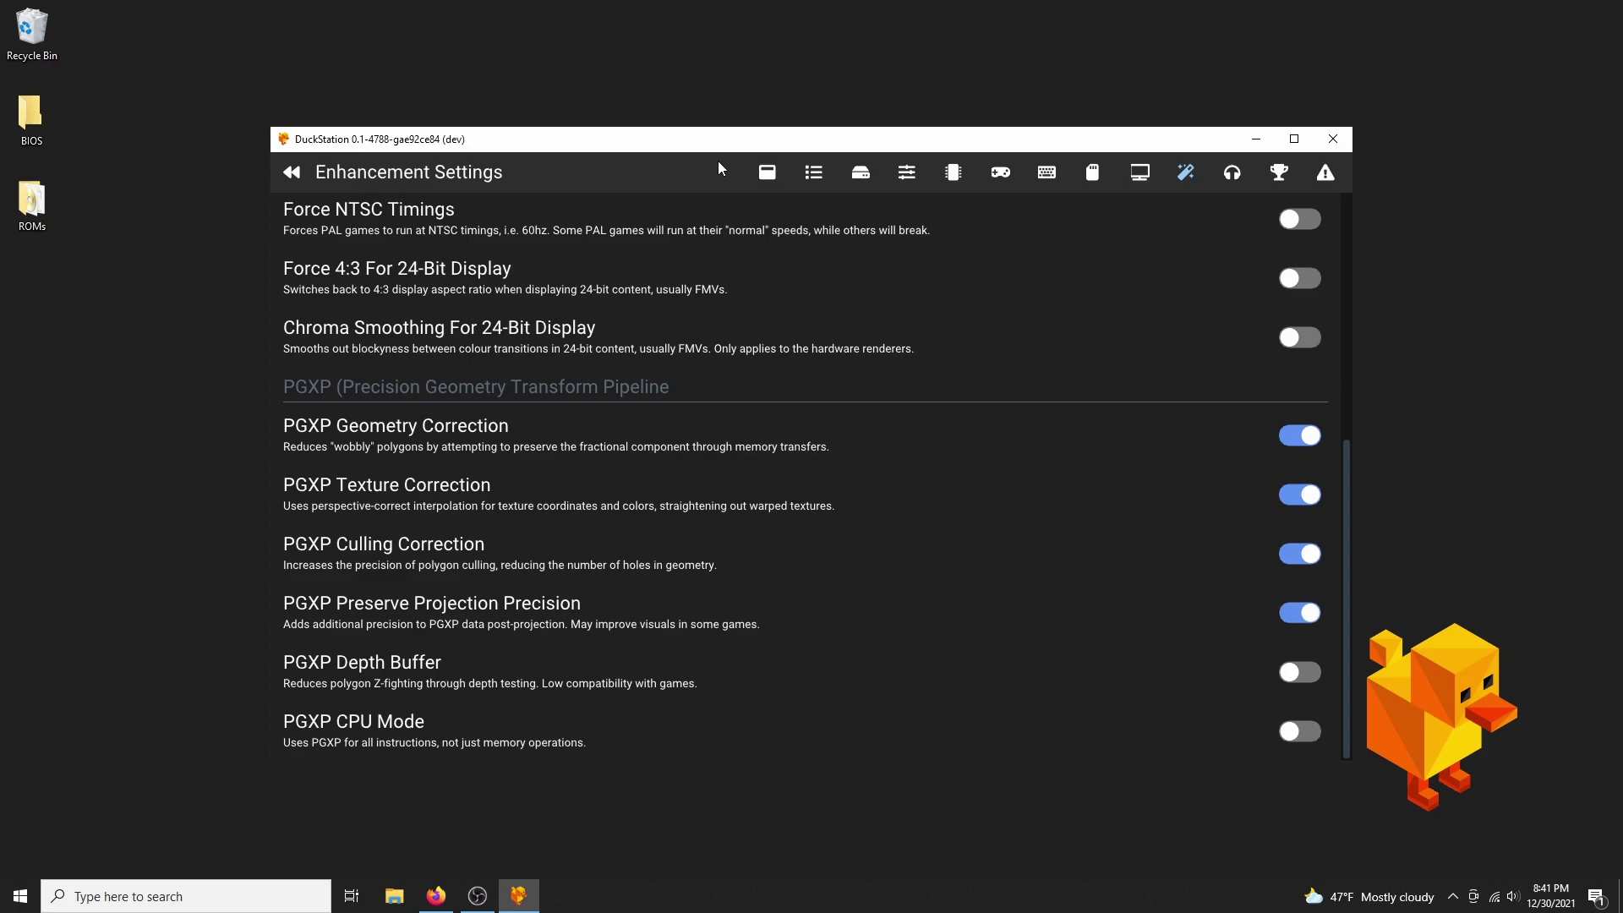
pyautogui.click(282, 177)
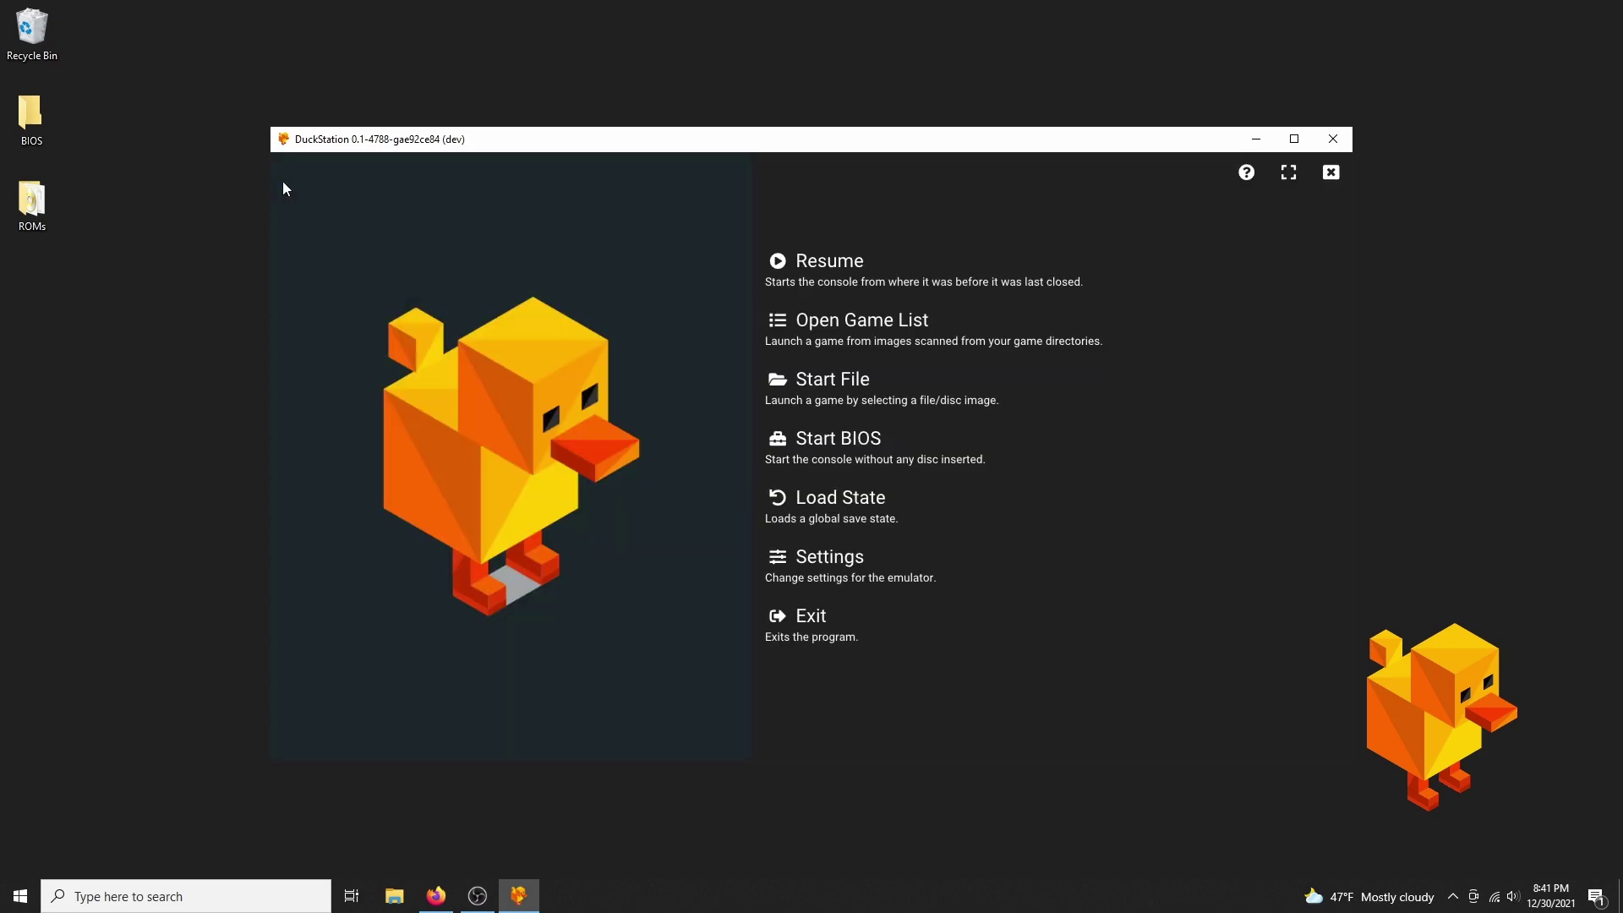
pyautogui.click(901, 398)
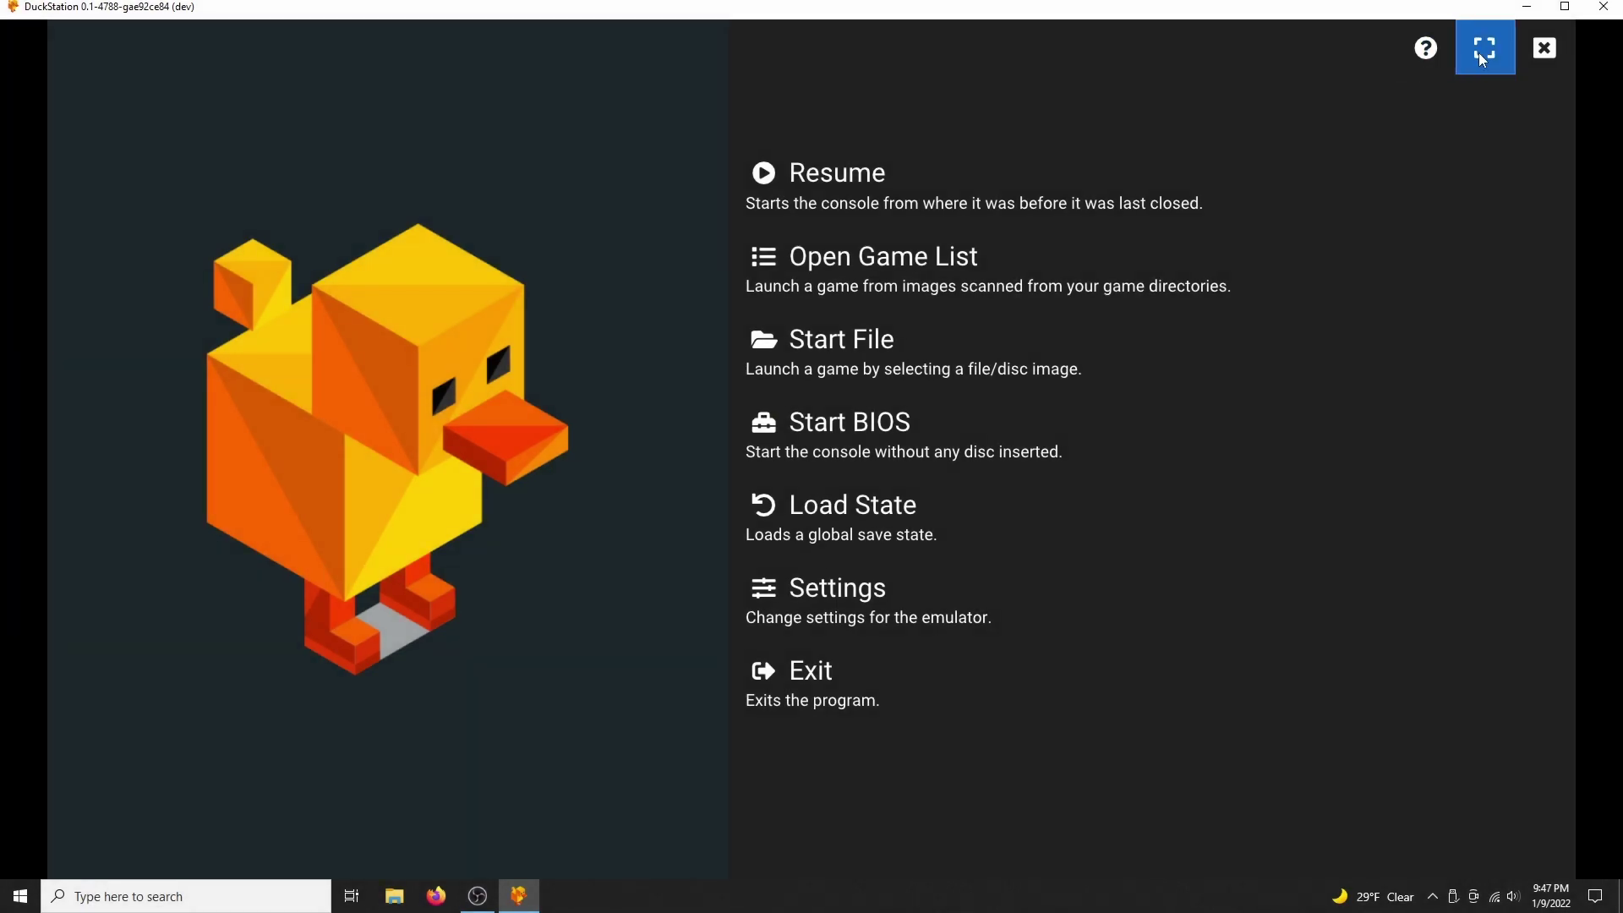
# Step: Resume Mega Man Legends fullscreen, stop it with the state saved, then open game list settings
pyautogui.click(1479, 53)
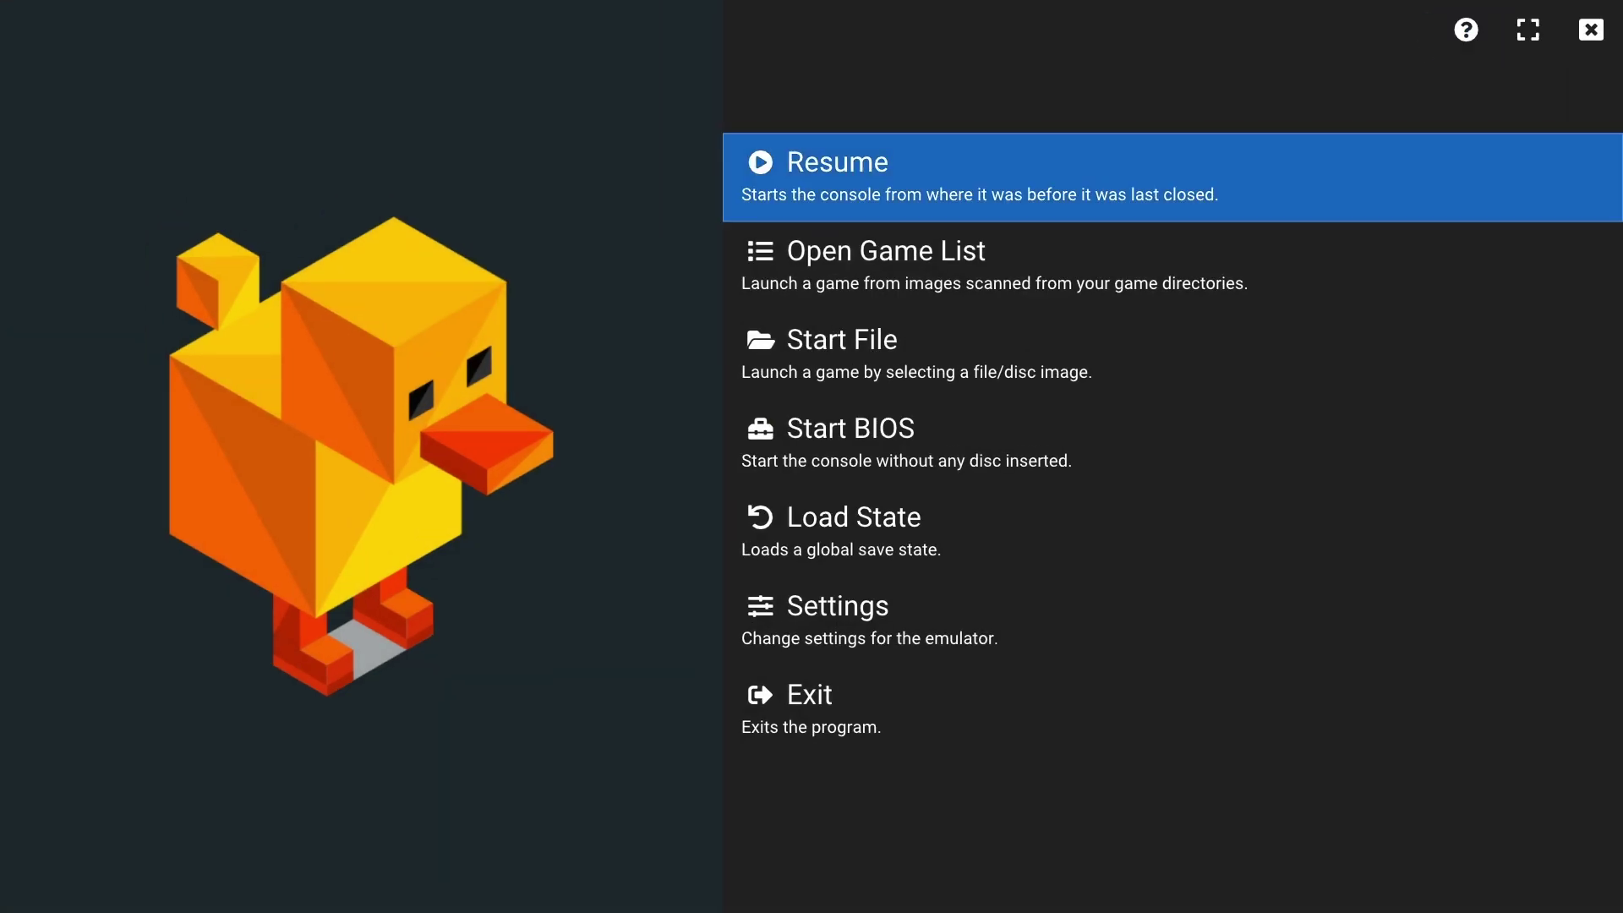
pyautogui.press('Return')
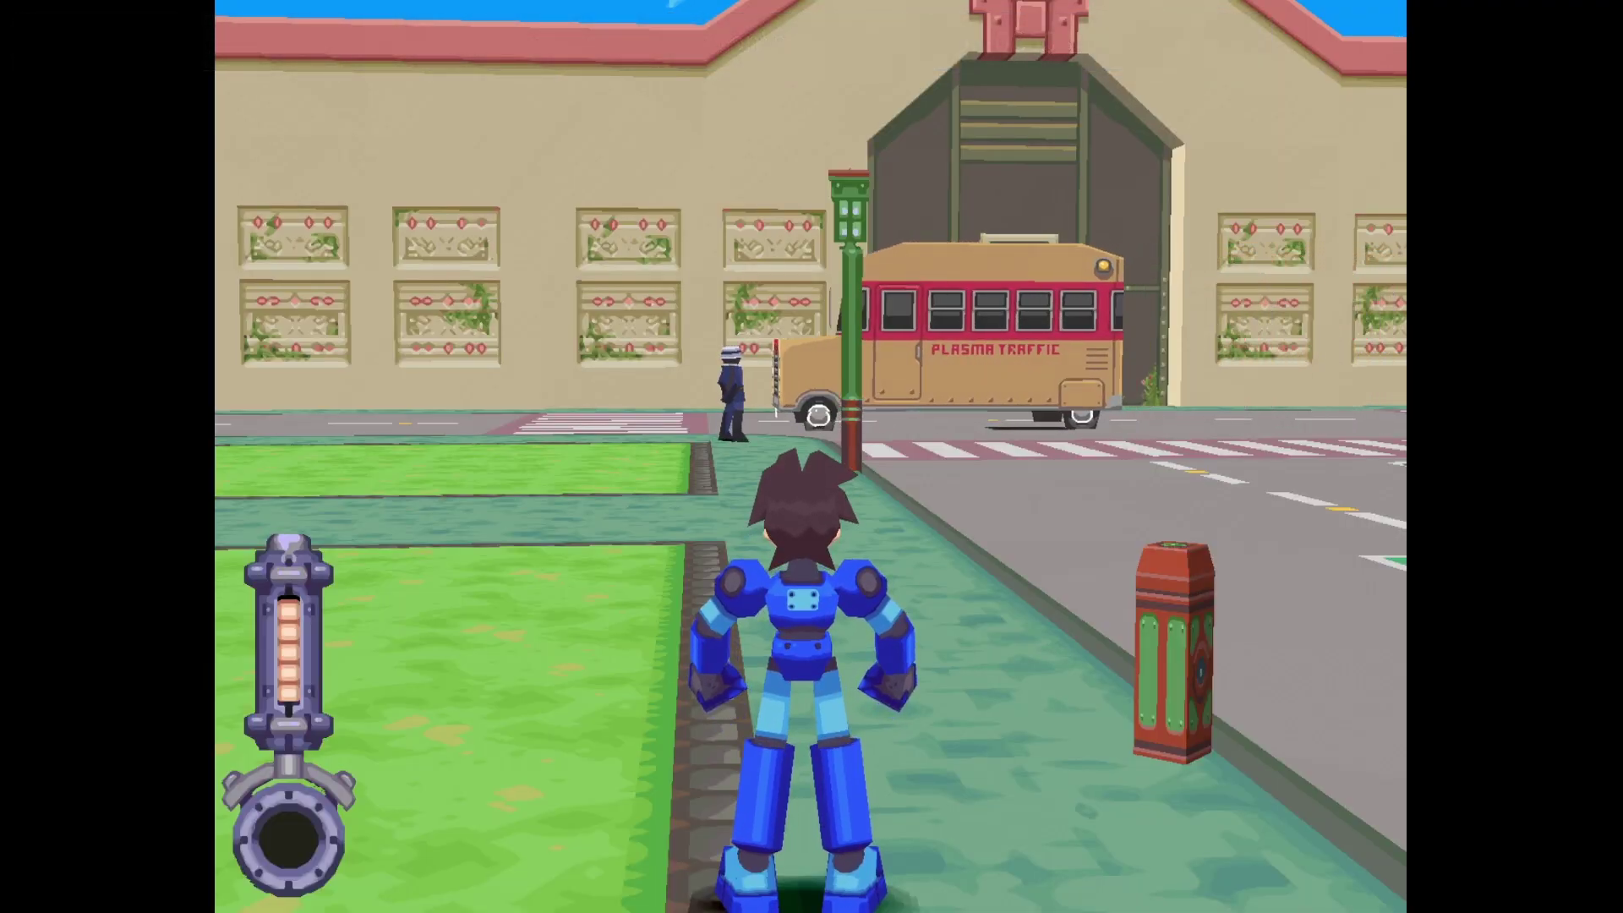
pyautogui.press('Escape')
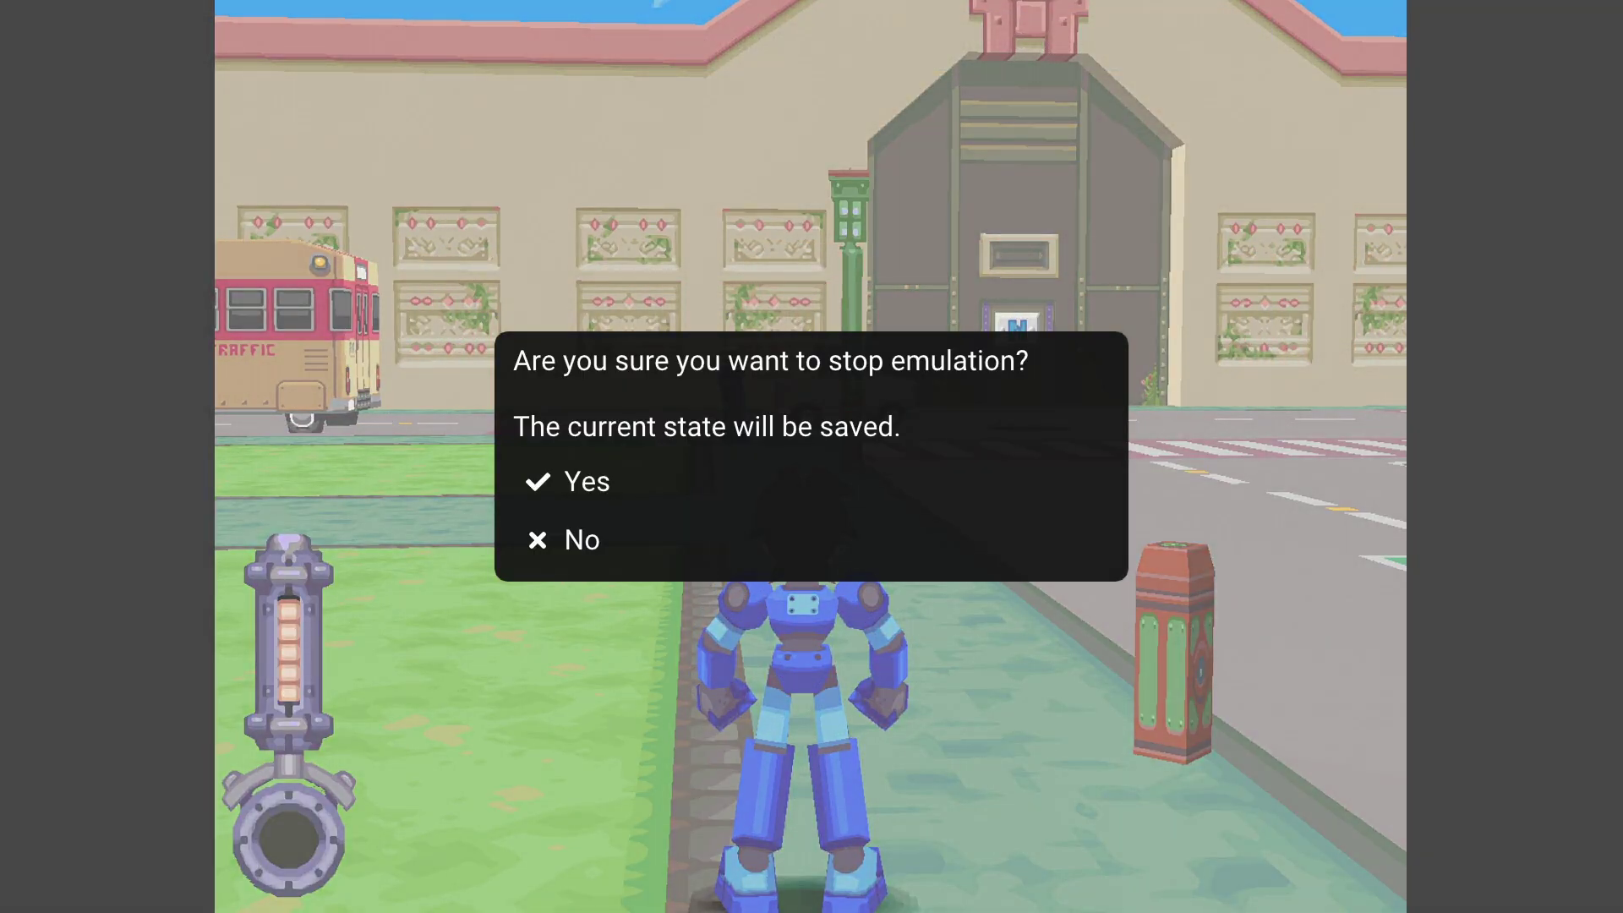
pyautogui.press('Down')
pyautogui.press('Up')
pyautogui.press('Return')
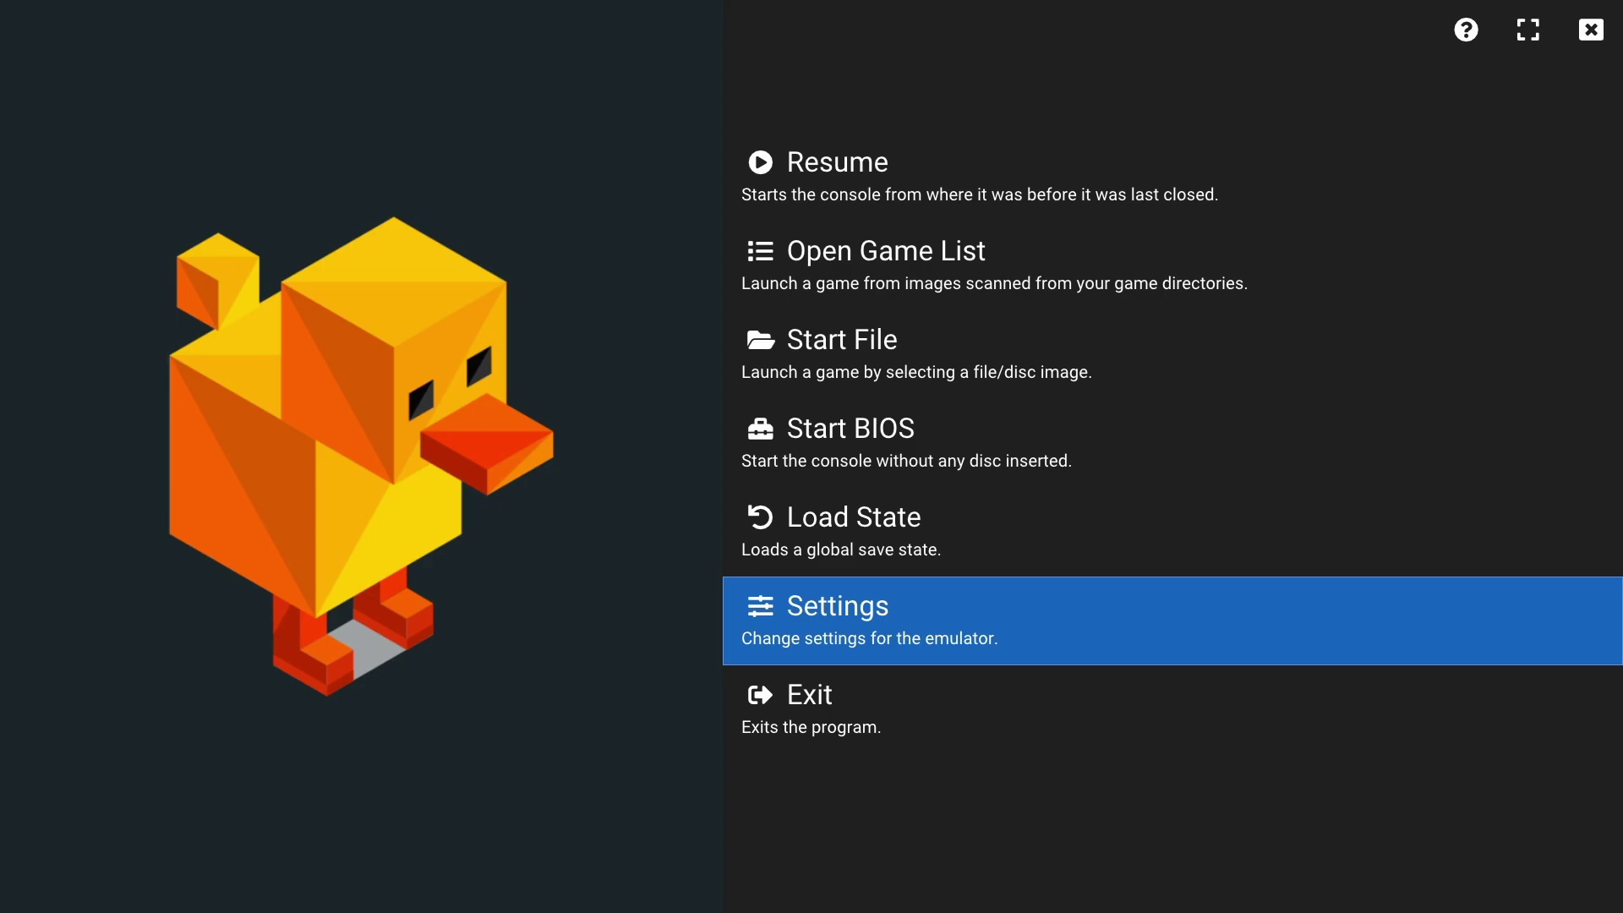
pyautogui.press('Return')
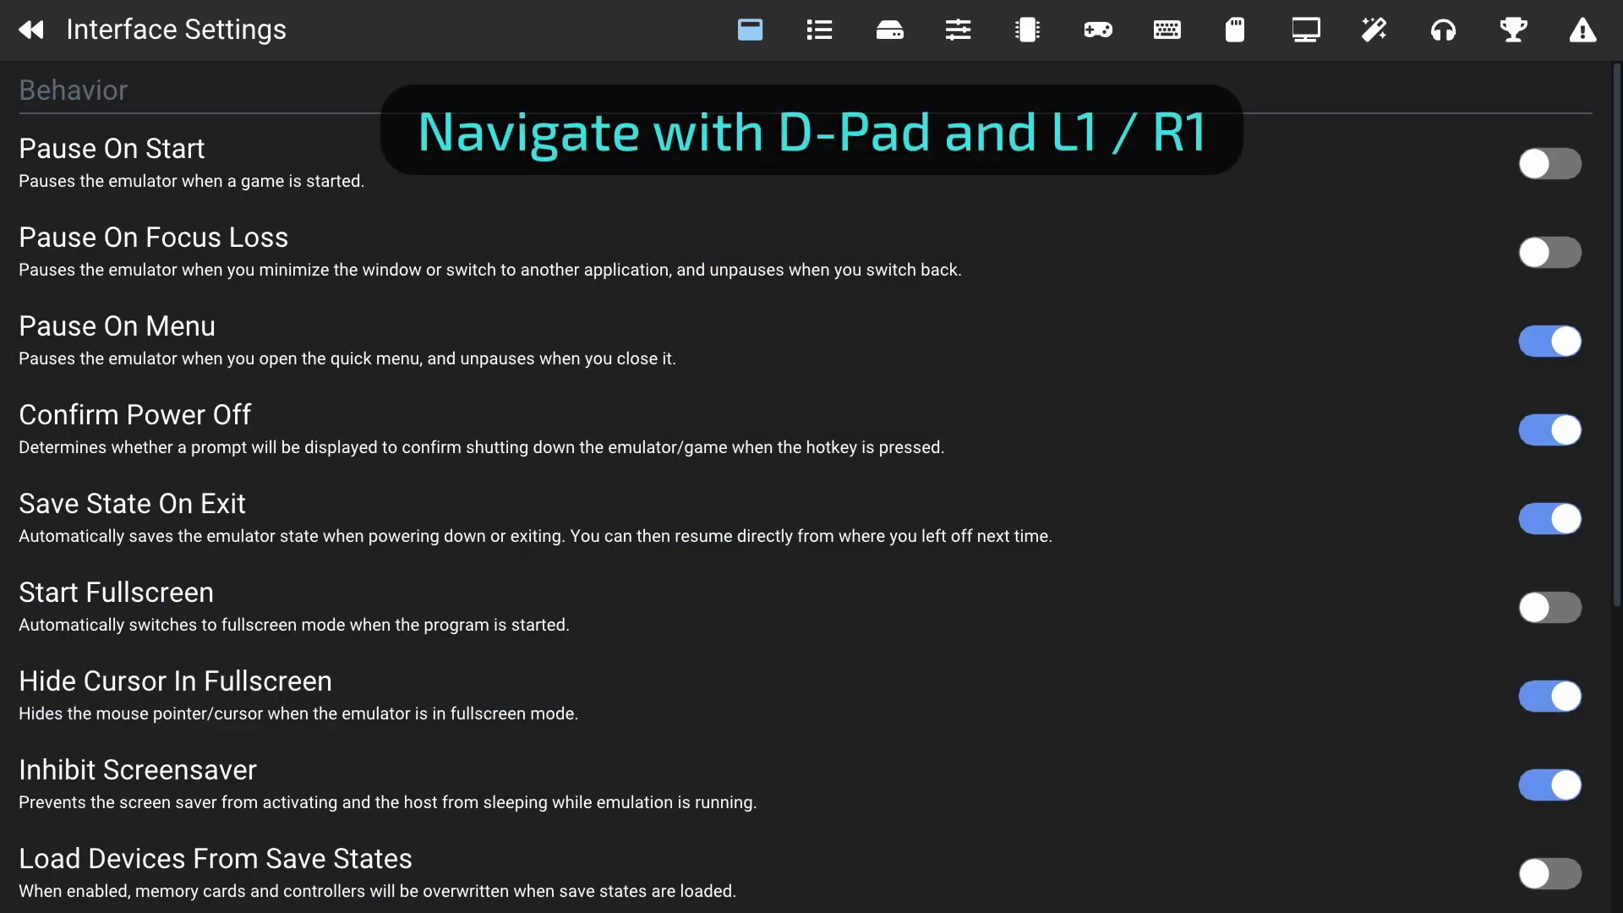
pyautogui.press('Right')
pyautogui.press('Right')
pyautogui.press('Right')
pyautogui.press('Right')
pyautogui.press('Right')
pyautogui.press('Right')
pyautogui.press('Right')
pyautogui.press('Right')
pyautogui.press('Right')
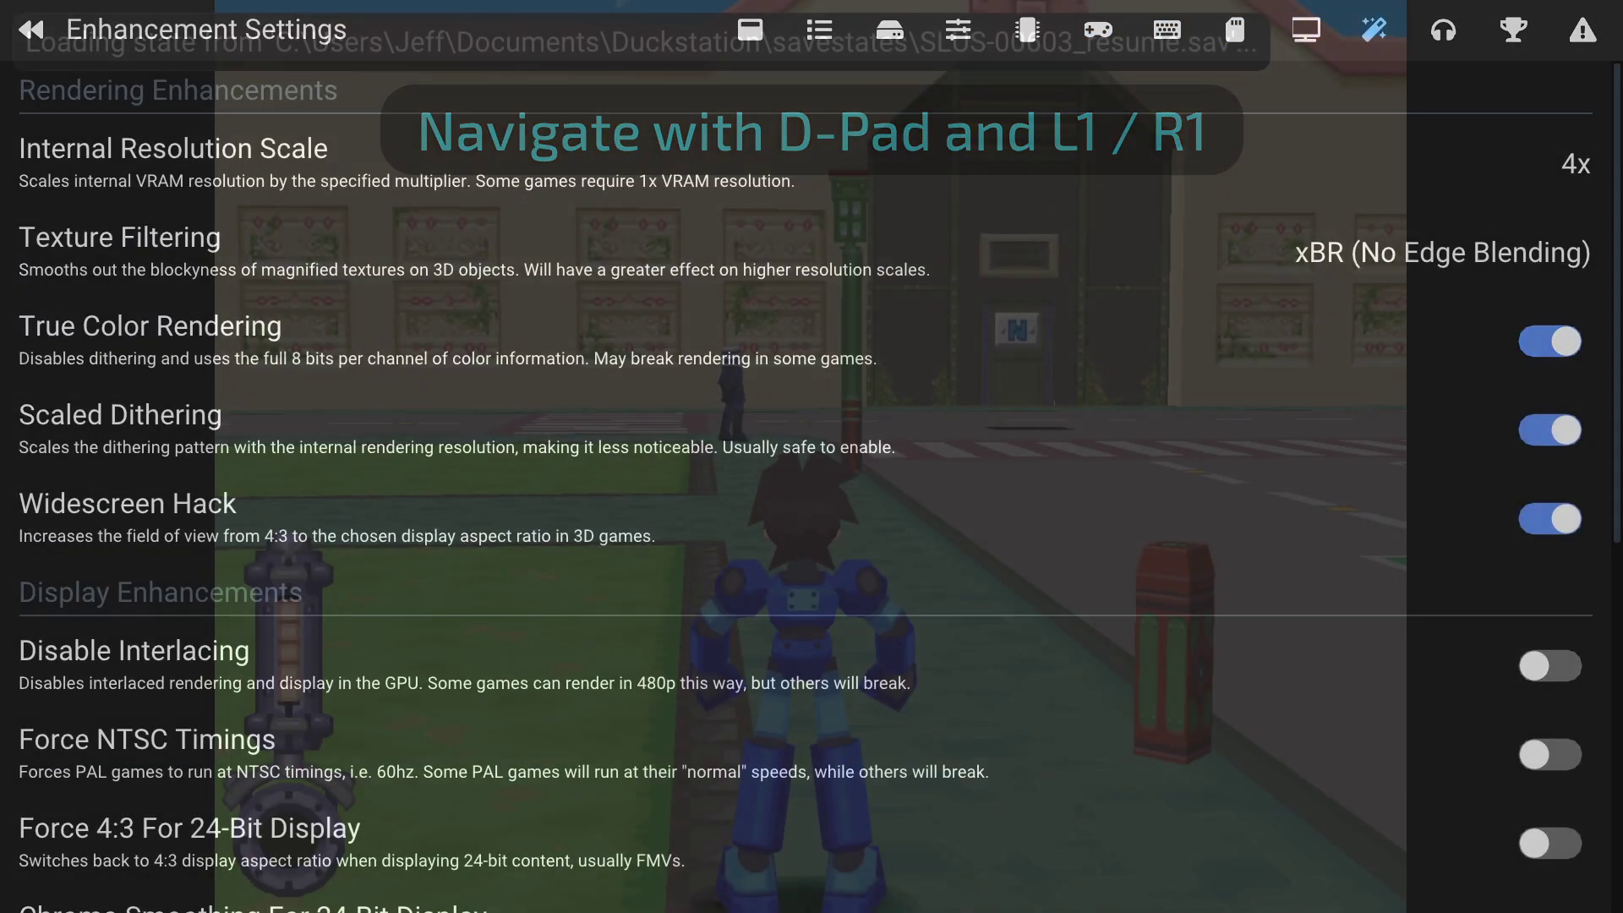
pyautogui.press('Right')
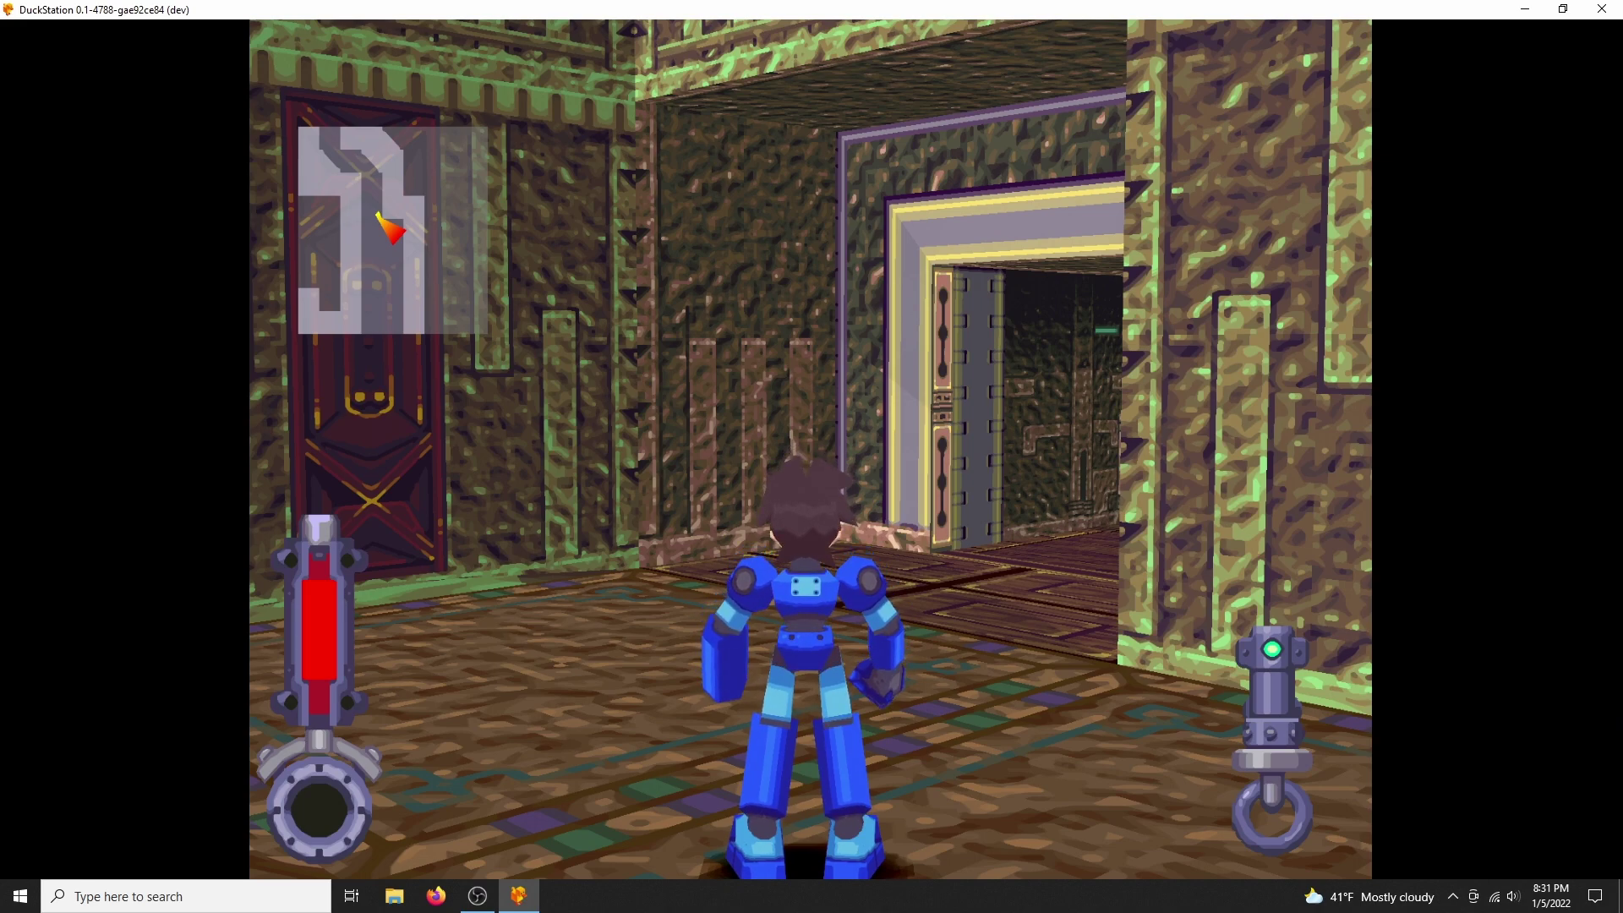
# Step: Save the game into save state slot 1, then walk Mega Man through the doorway
pyautogui.press('F4')
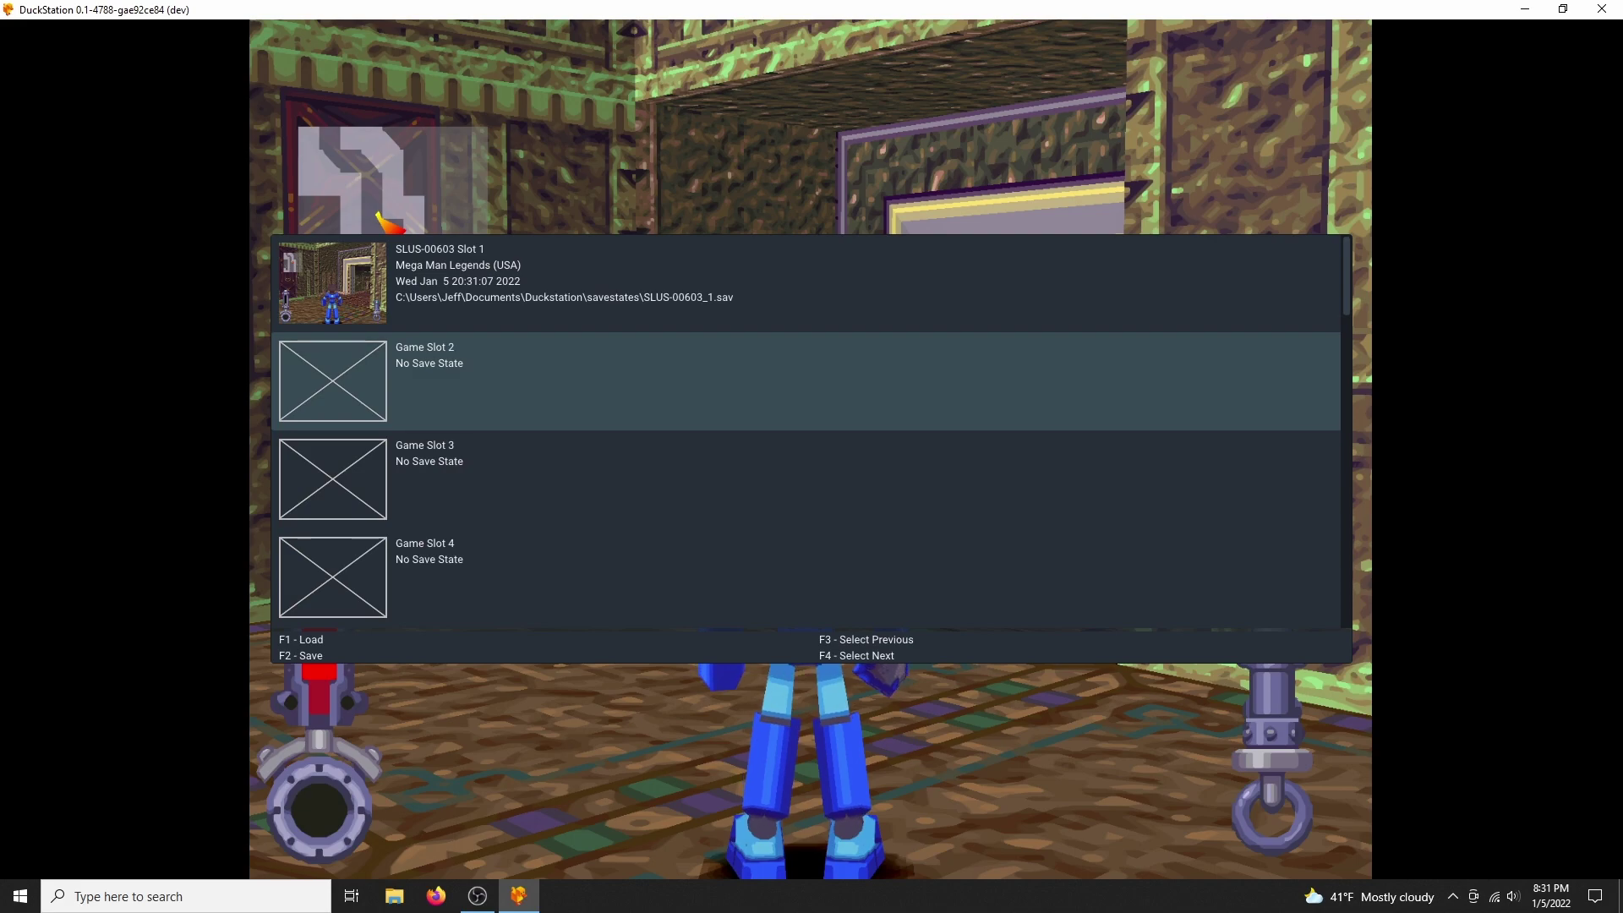
pyautogui.press('F3')
pyautogui.press('F4')
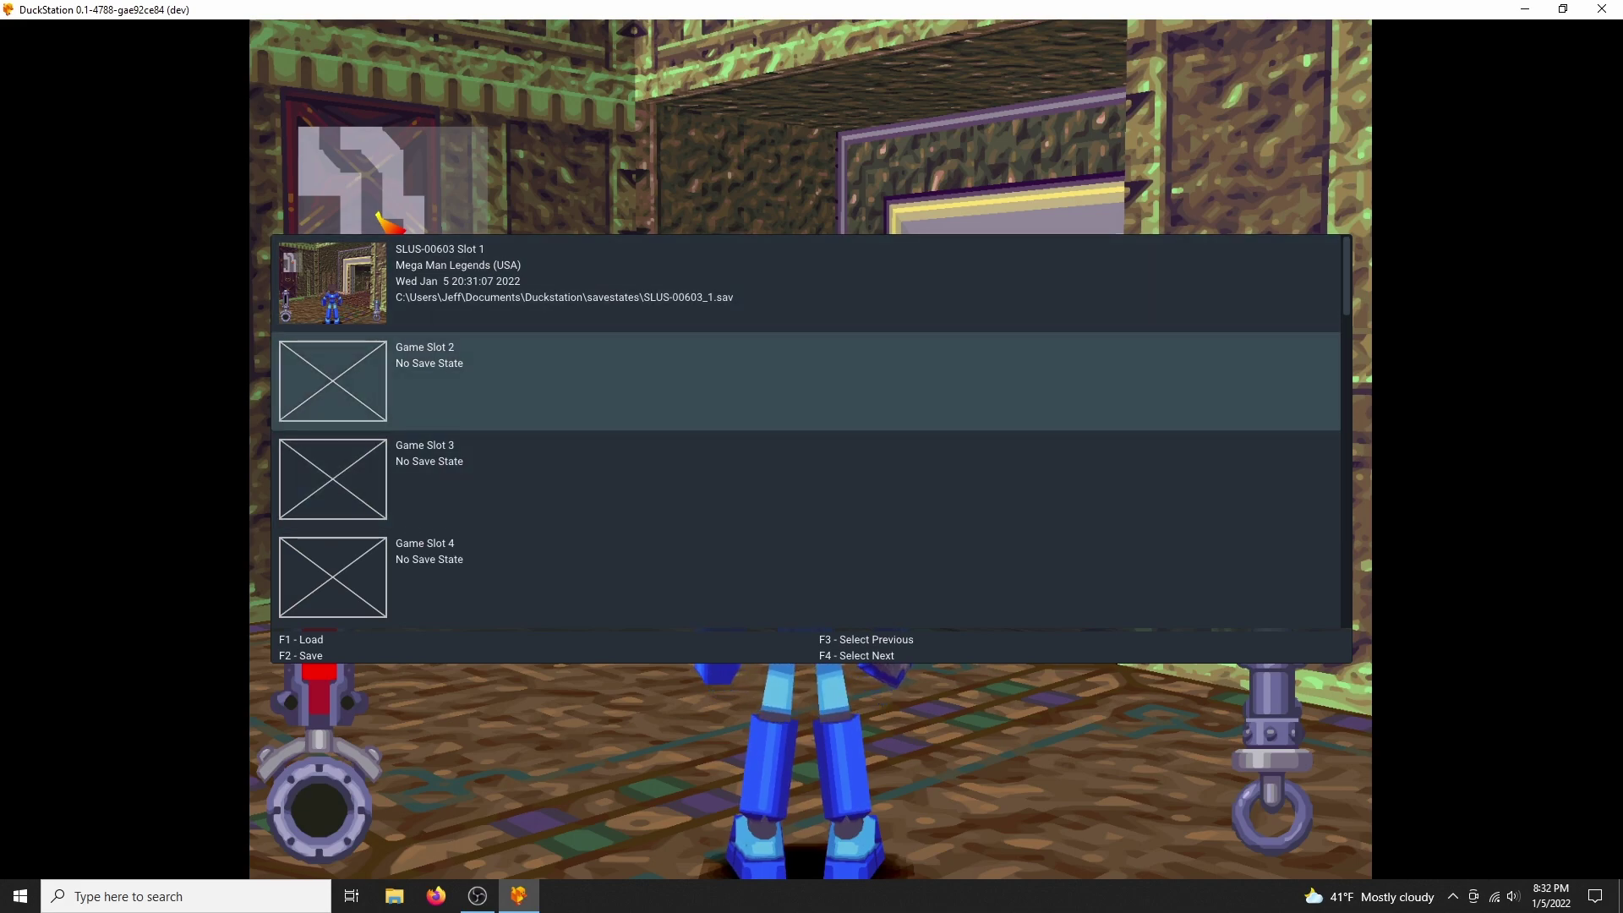
pyautogui.press('F3')
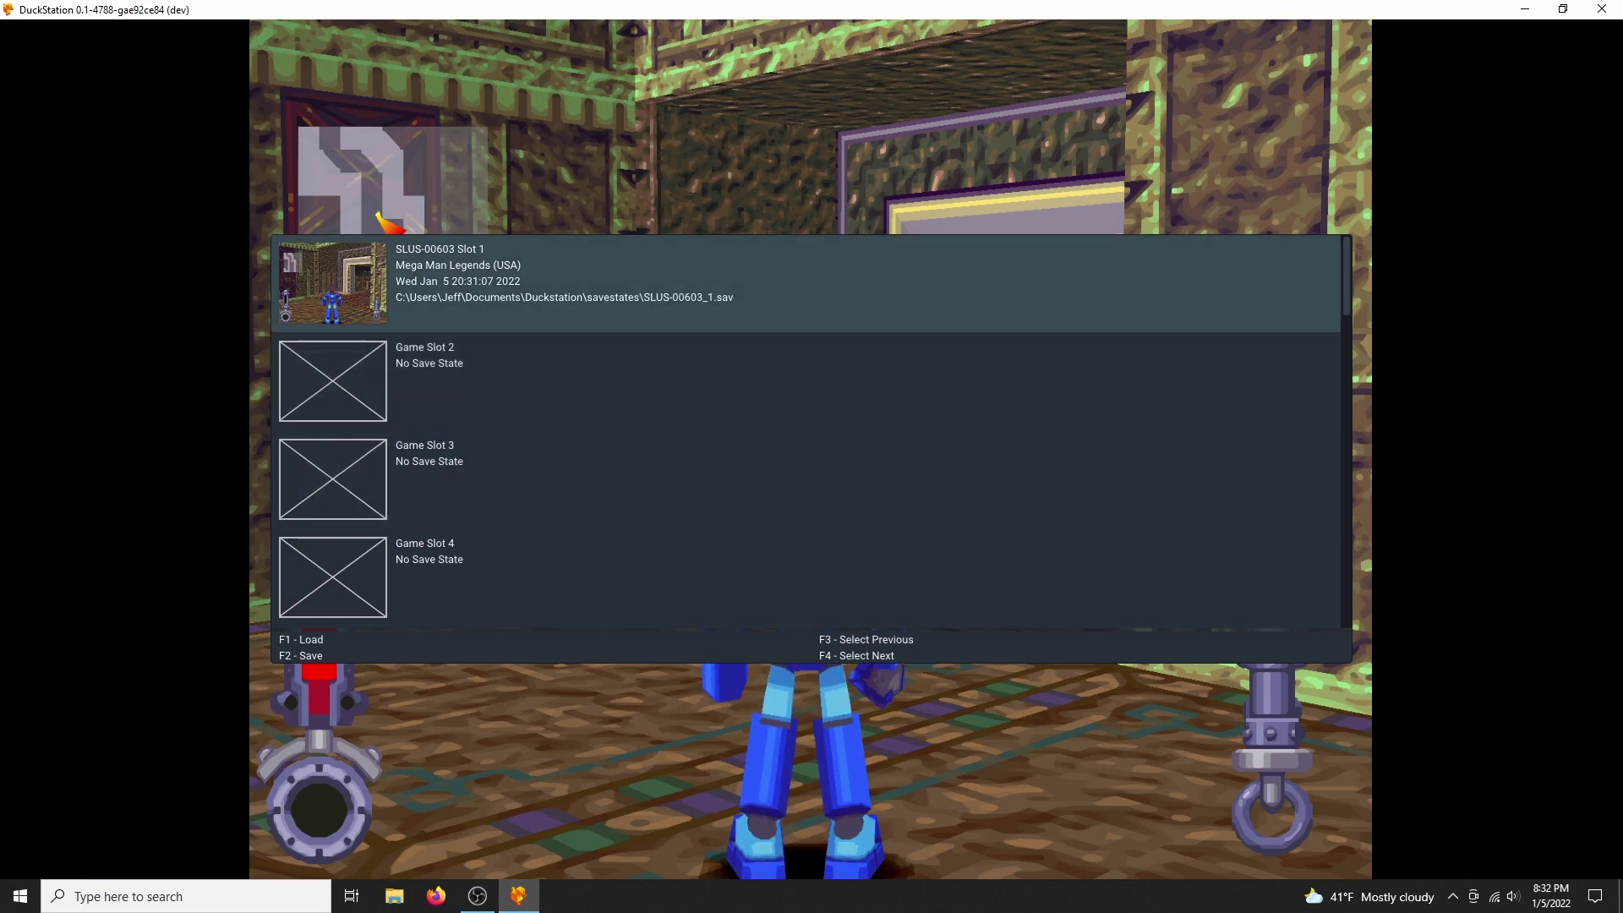
pyautogui.press('F2')
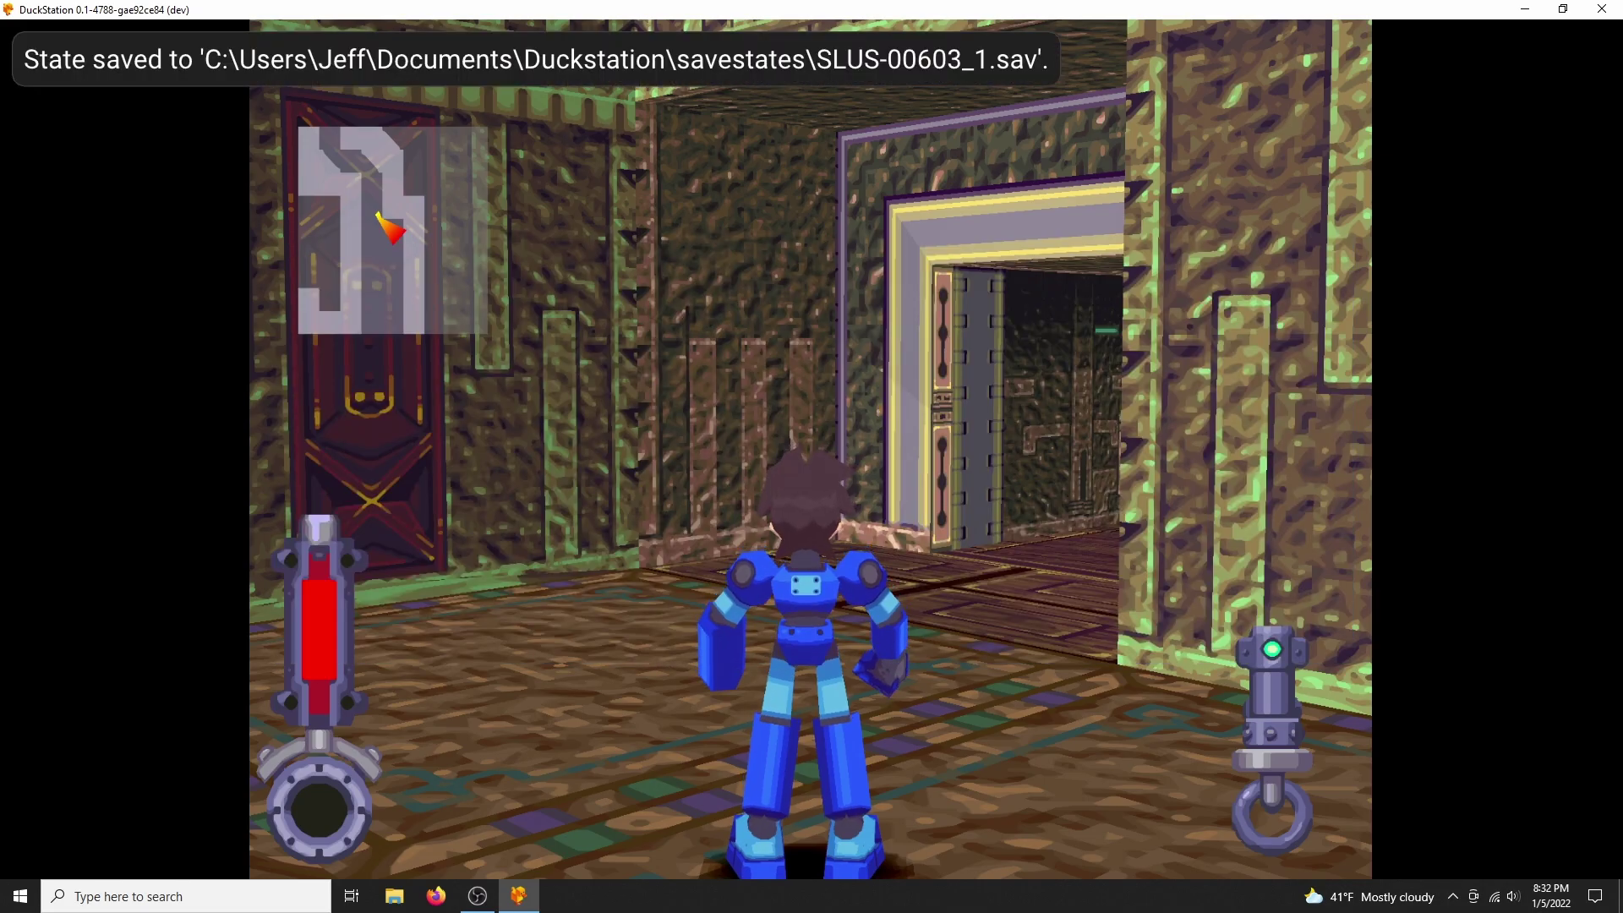
pyautogui.press('w')
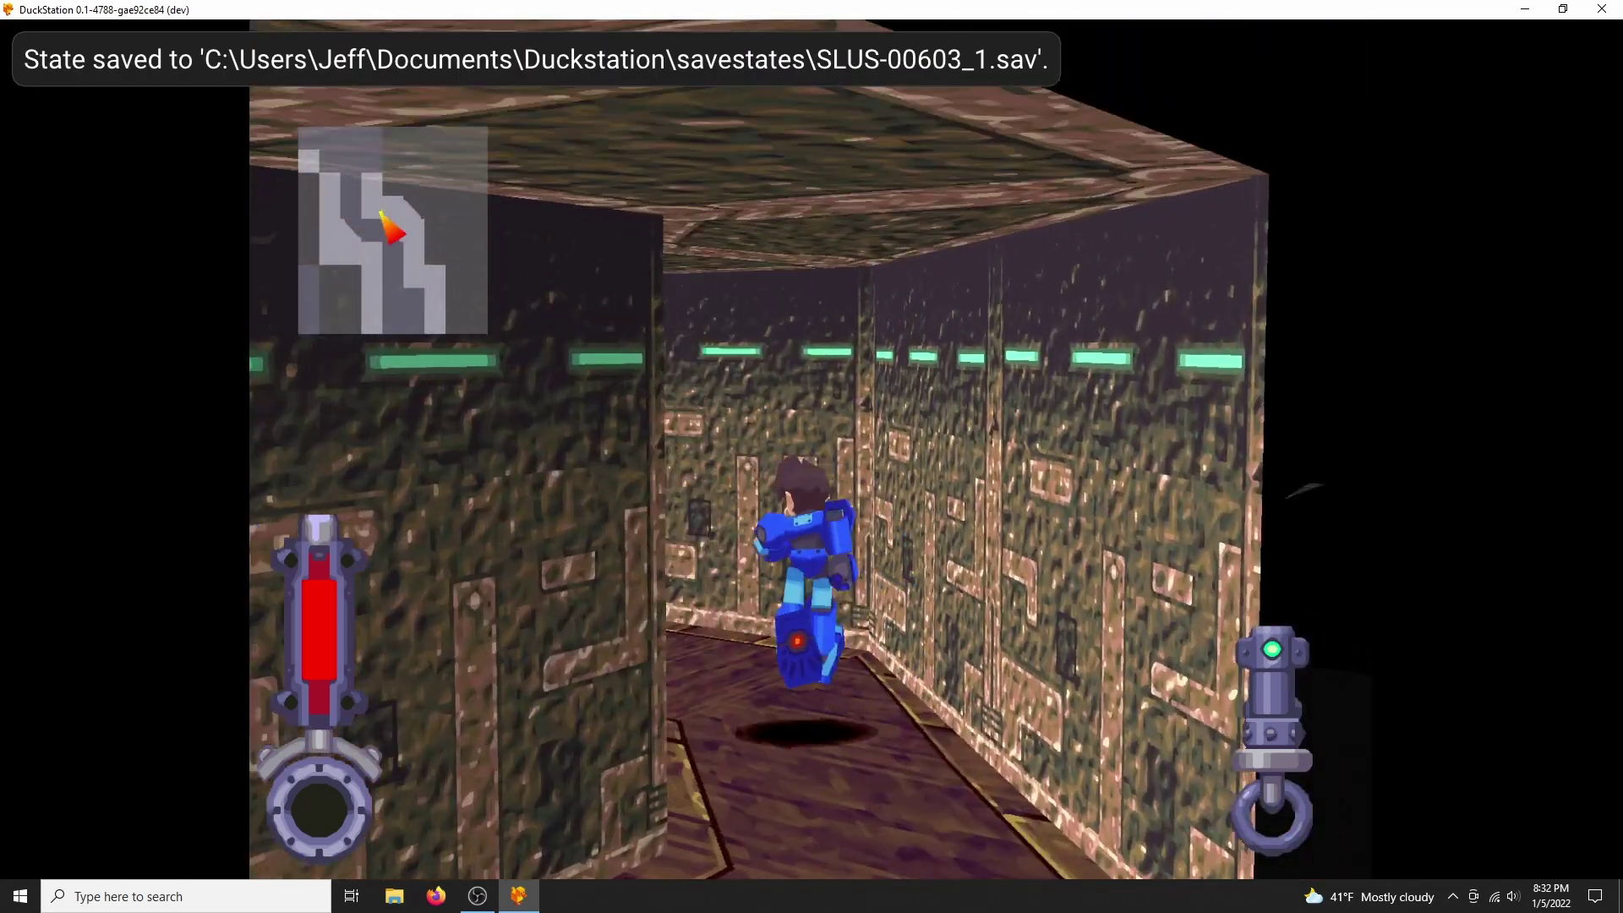
pyautogui.press('w')
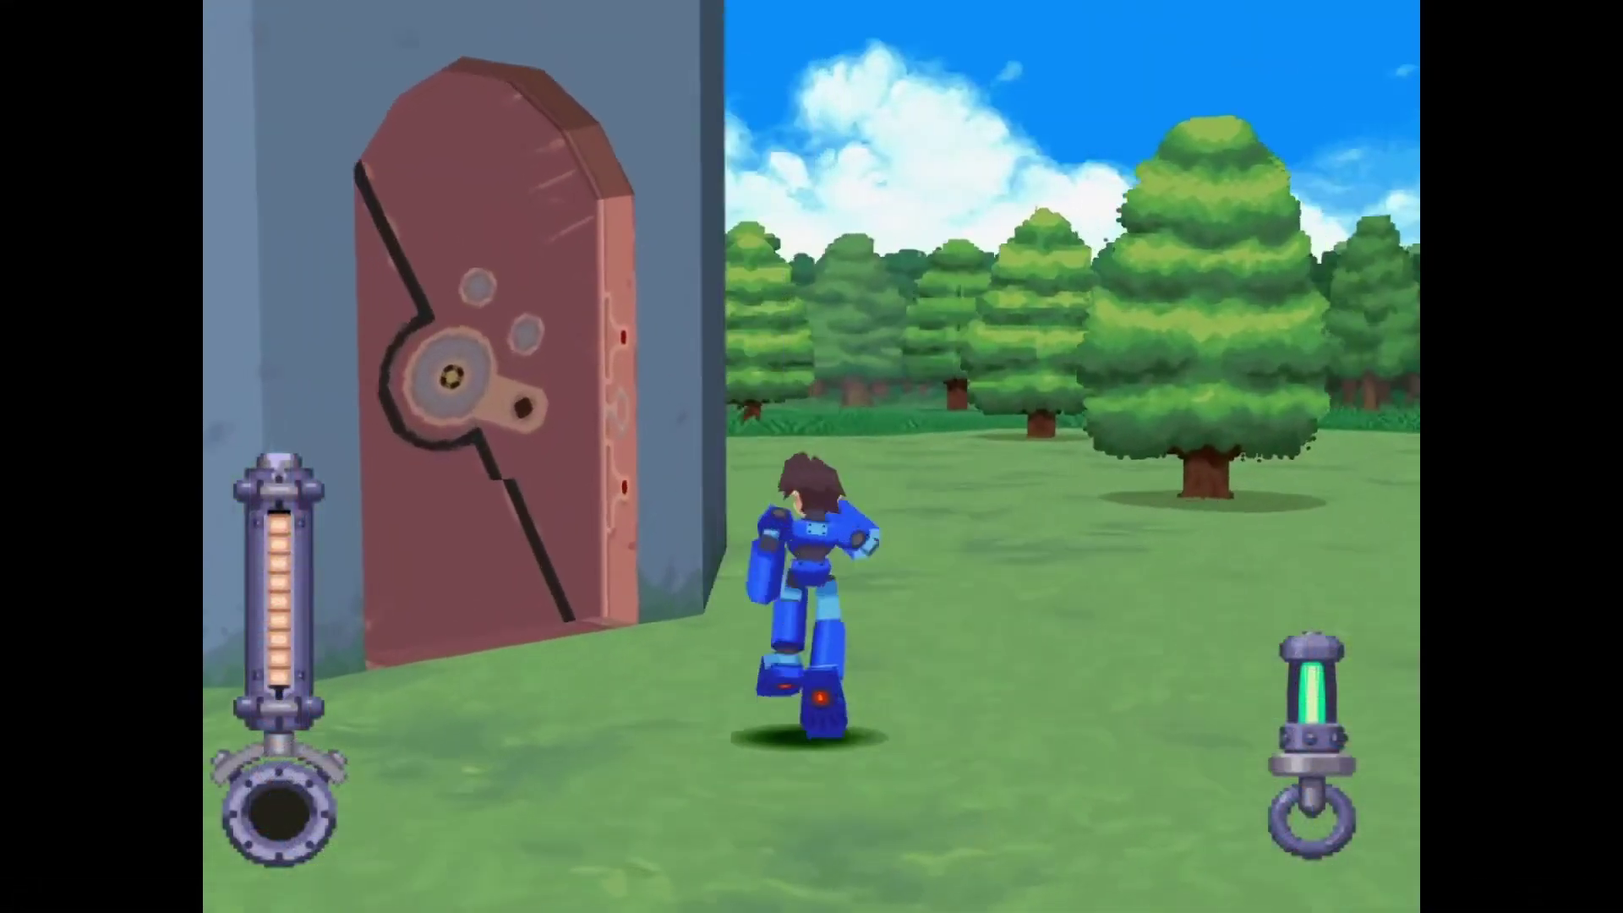
# Step: Walk Mega Man to the tower door, toward the large grey door, and out of the pillar room
pyautogui.press('Up')
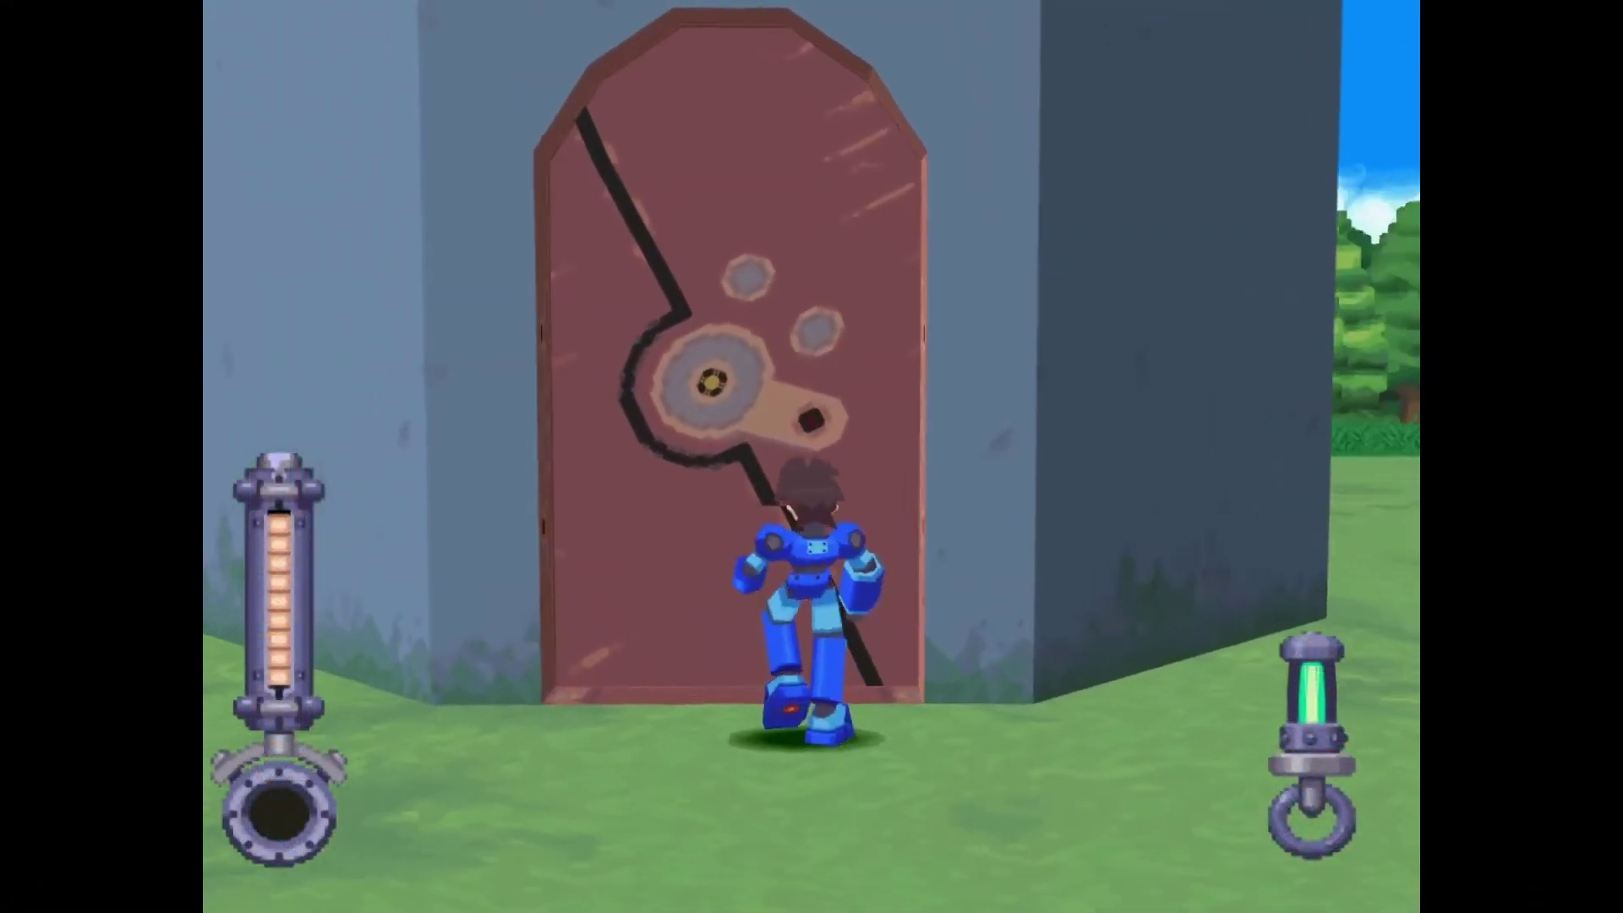
pyautogui.press('Down')
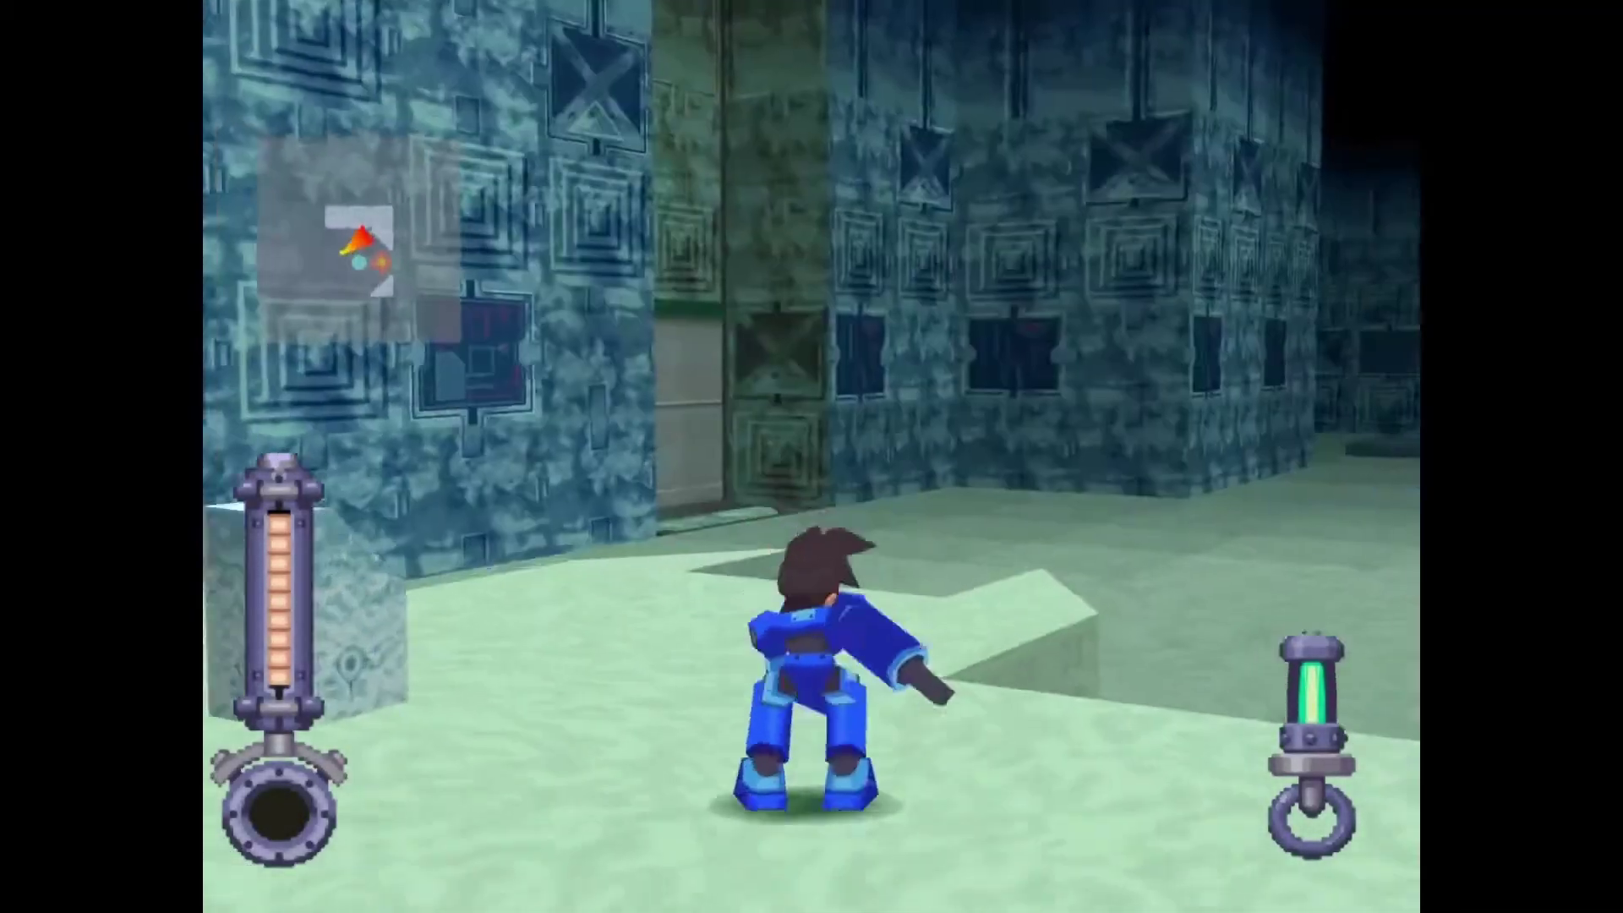
pyautogui.press('Right')
pyautogui.press('Up')
pyautogui.press('Left')
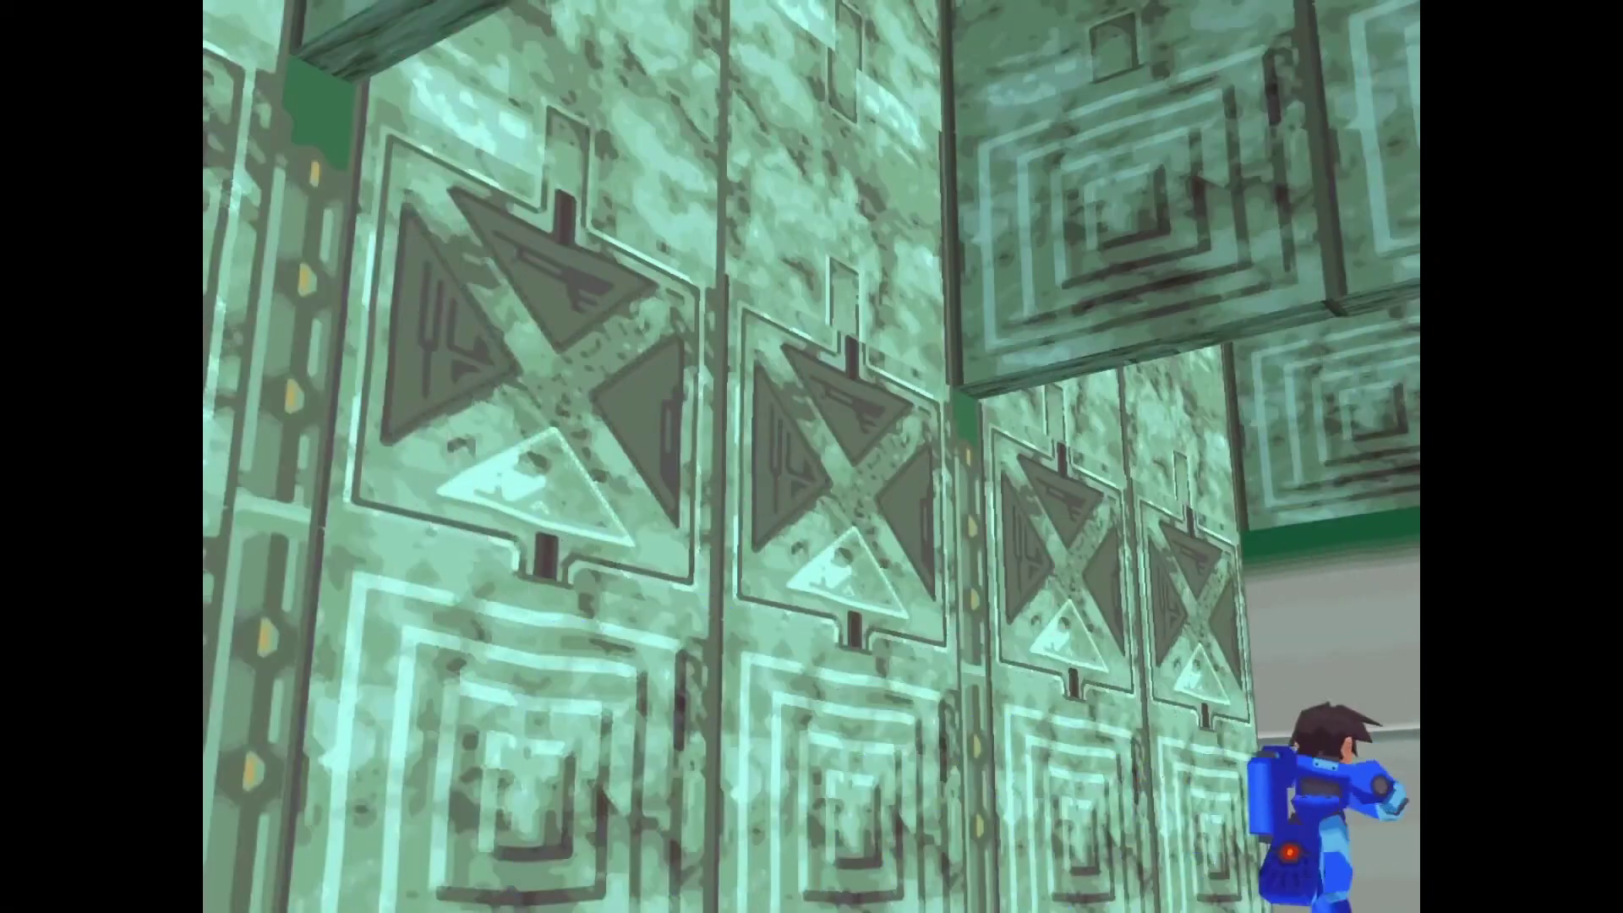